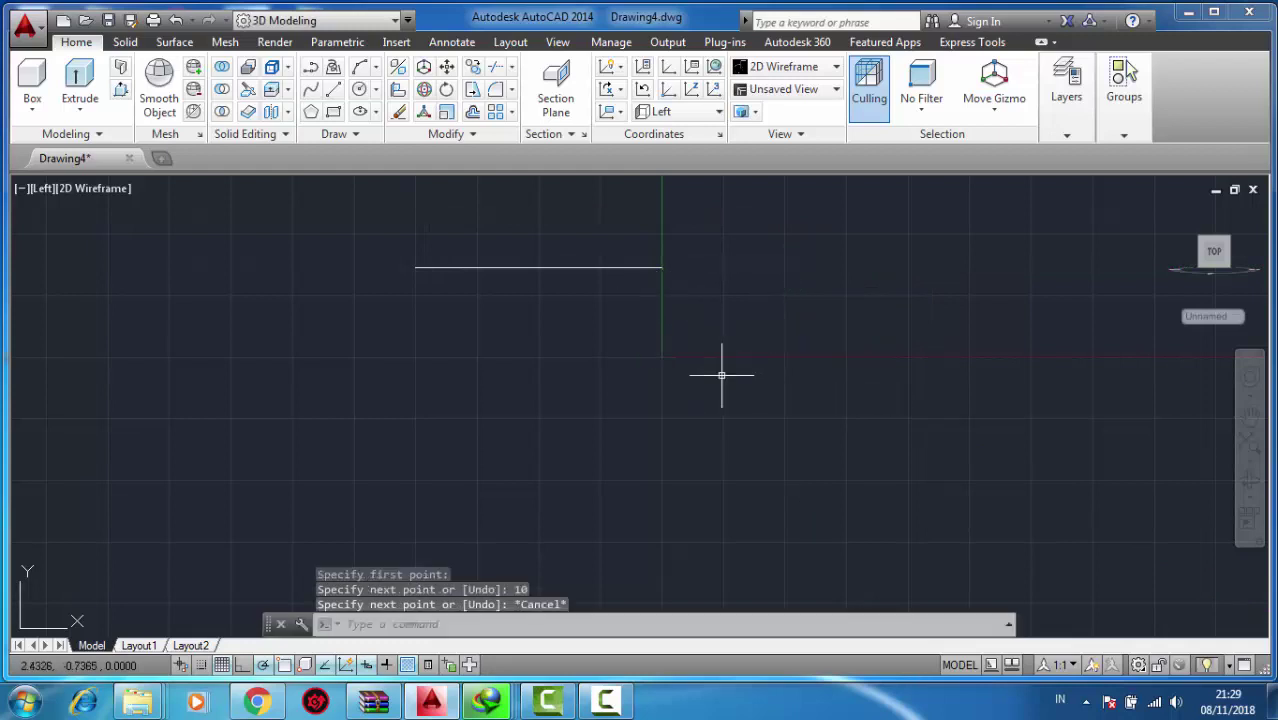
Draw a three-point arc from the horizontal line's right end, bulging outward to the right and ending directly below its start.
{"action": "type", "text": "arc"}
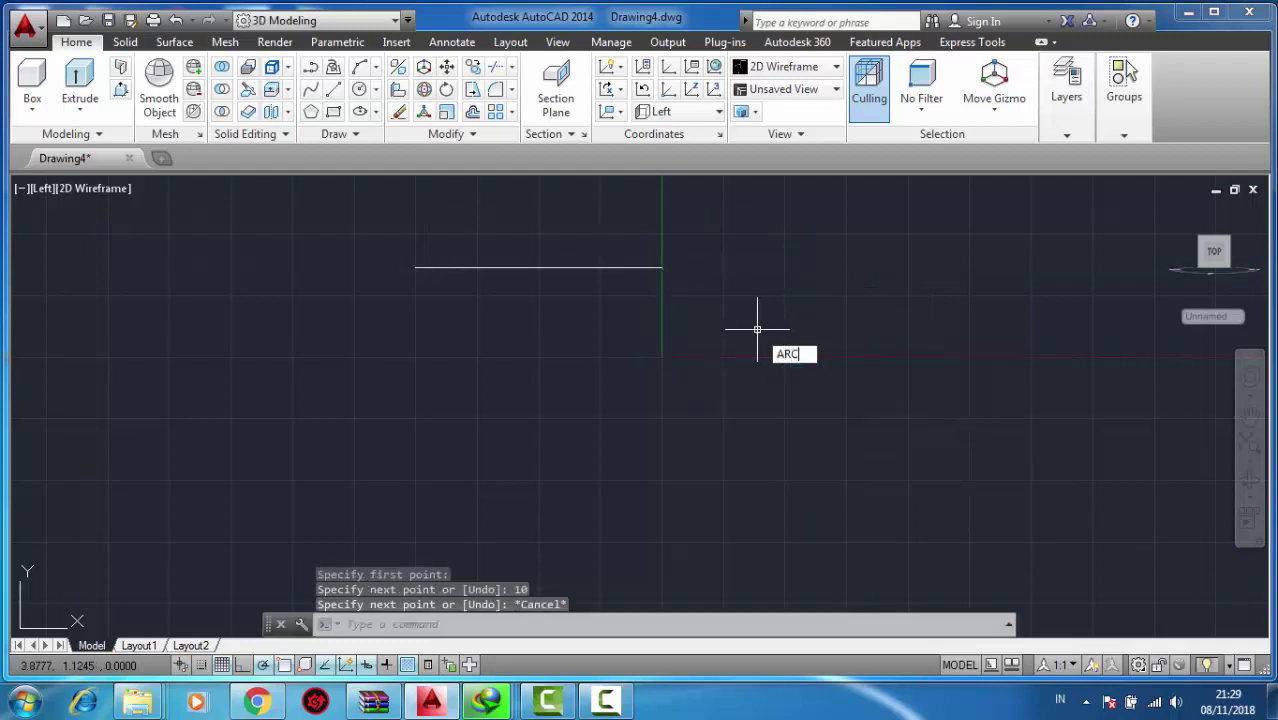
{"action": "key", "text": "Return"}
{"action": "left_click", "coordinate": [661, 267]}
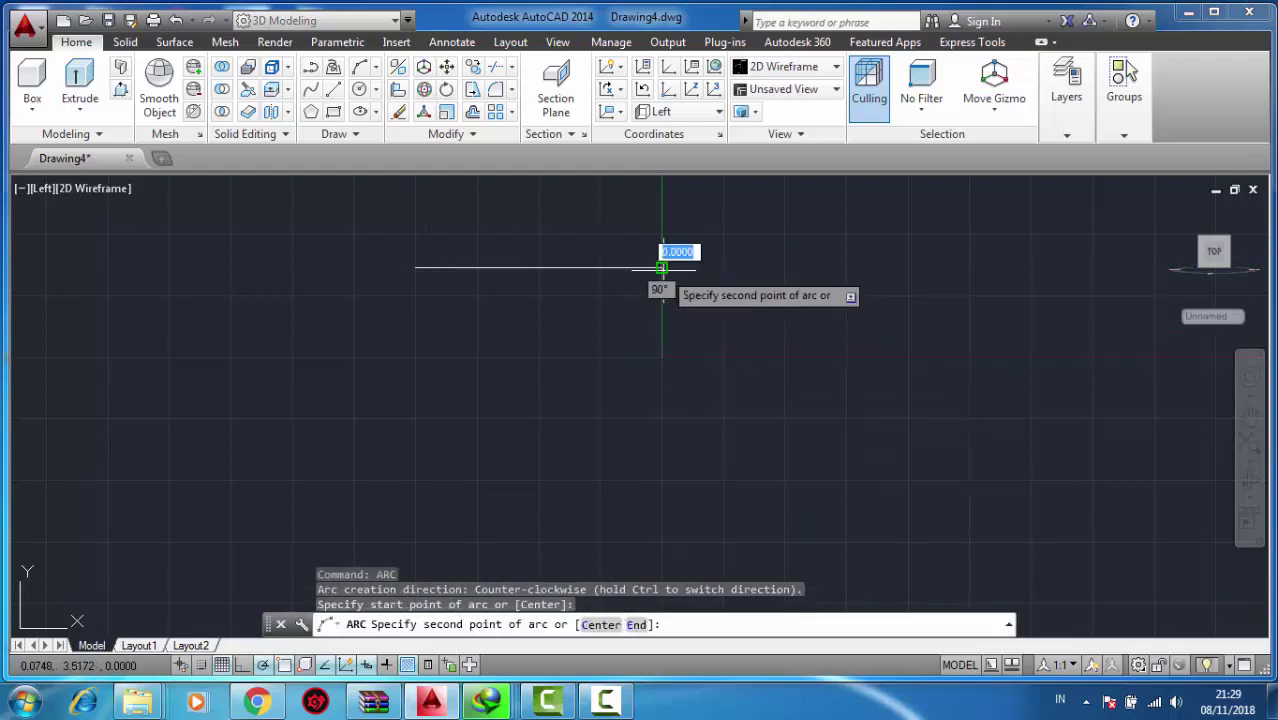
{"action": "left_click", "coordinate": [712, 337]}
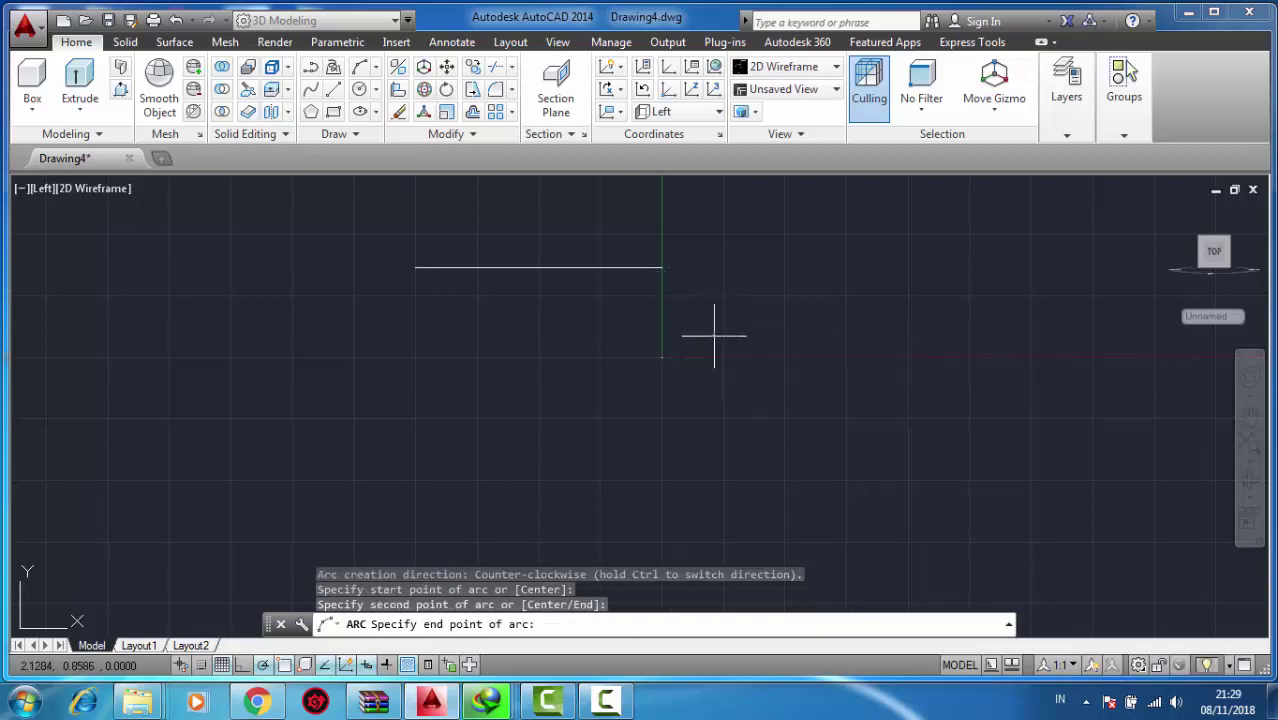
{"action": "left_click", "coordinate": [662, 427]}
Draw a horizontal line 10 units long leftward from the arc's lower end, parallel to the first line.
{"action": "type", "text": "l"}
{"action": "key", "text": "Return"}
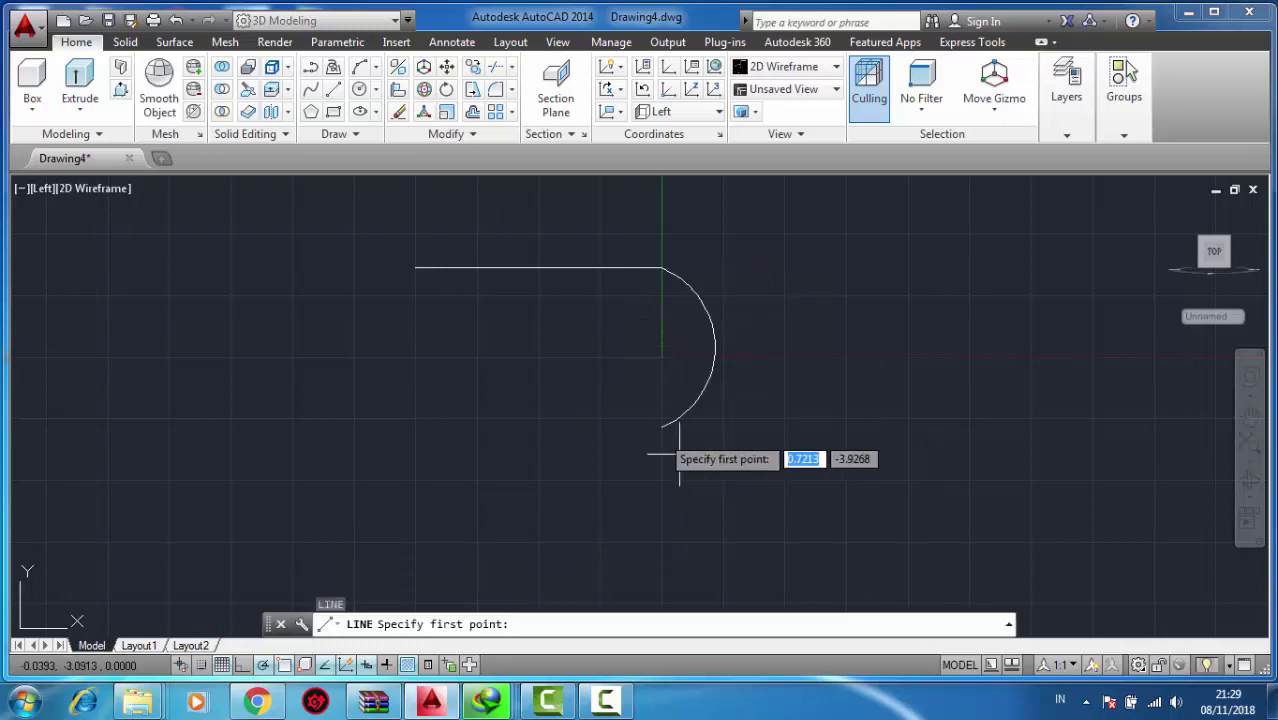
{"action": "left_click", "coordinate": [662, 427]}
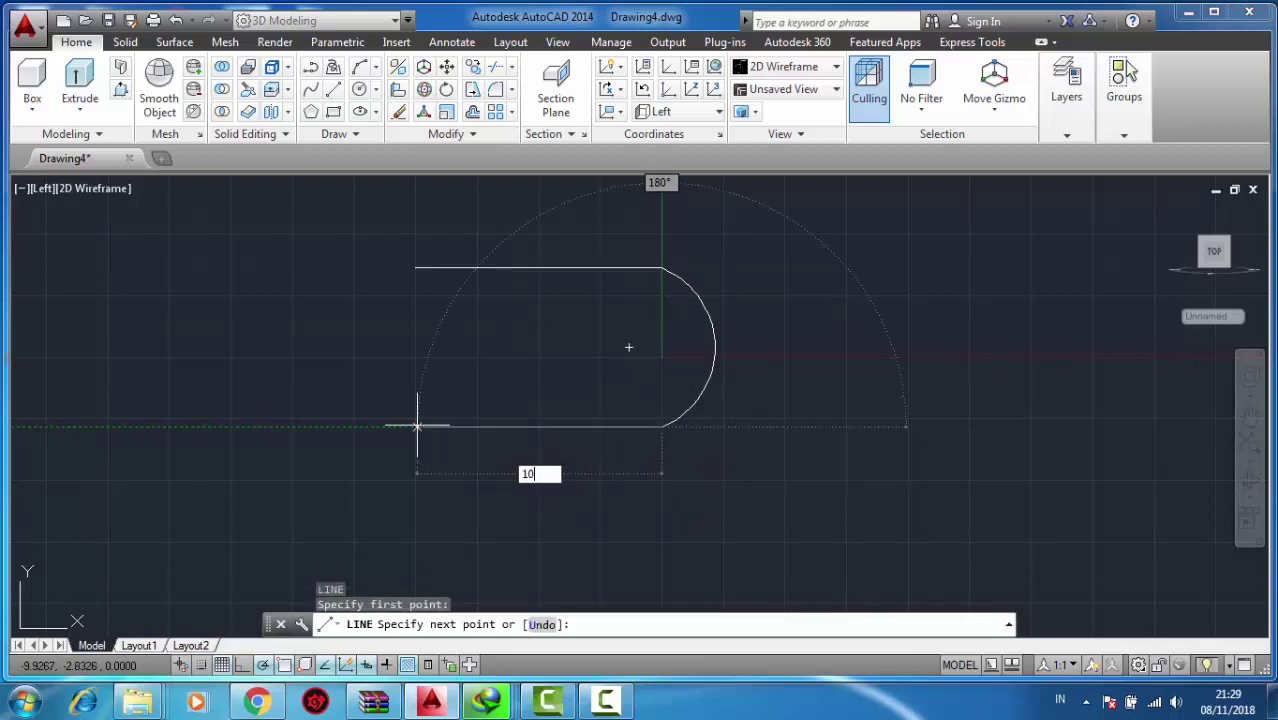
{"action": "type", "text": "10"}
{"action": "key", "text": "Return"}
{"action": "key", "text": "Escape"}
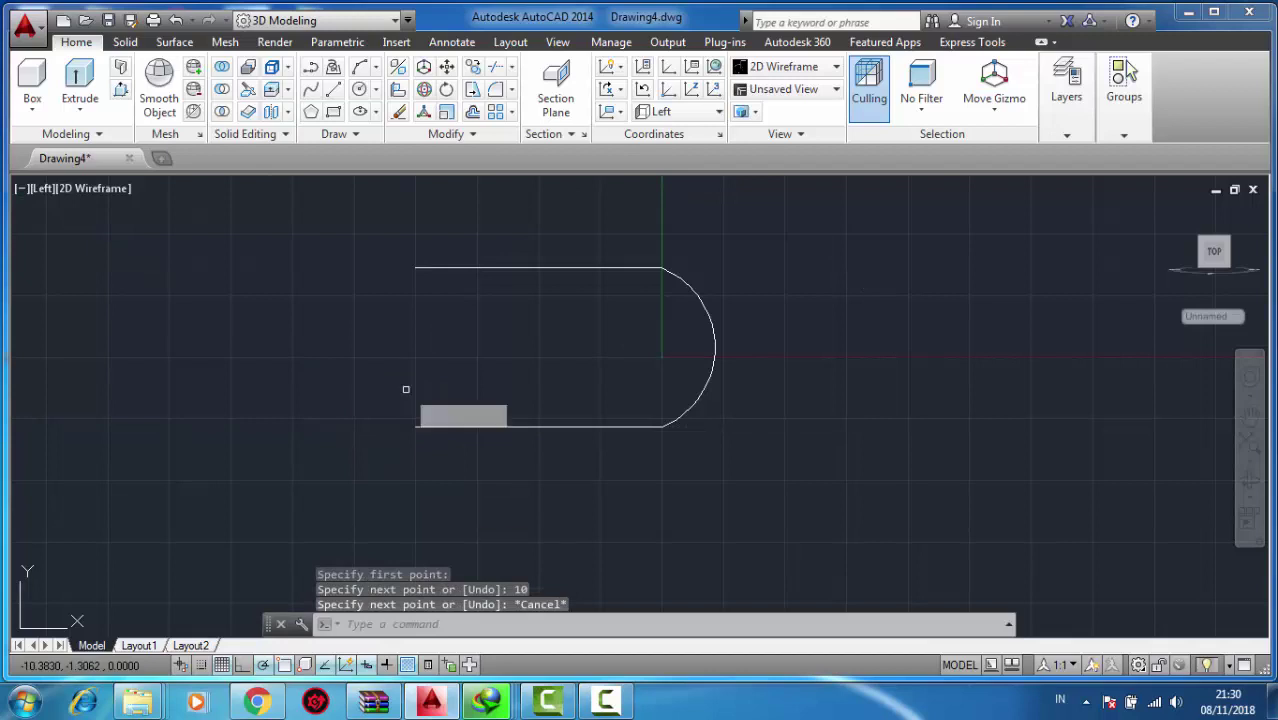
Mirror the arc about the vertical line through the straight edges' midpoints, keeping the source arc, to close the slot profile.
{"action": "type", "text": "mi"}
{"action": "key", "text": "Return"}
{"action": "key", "text": "Return"}
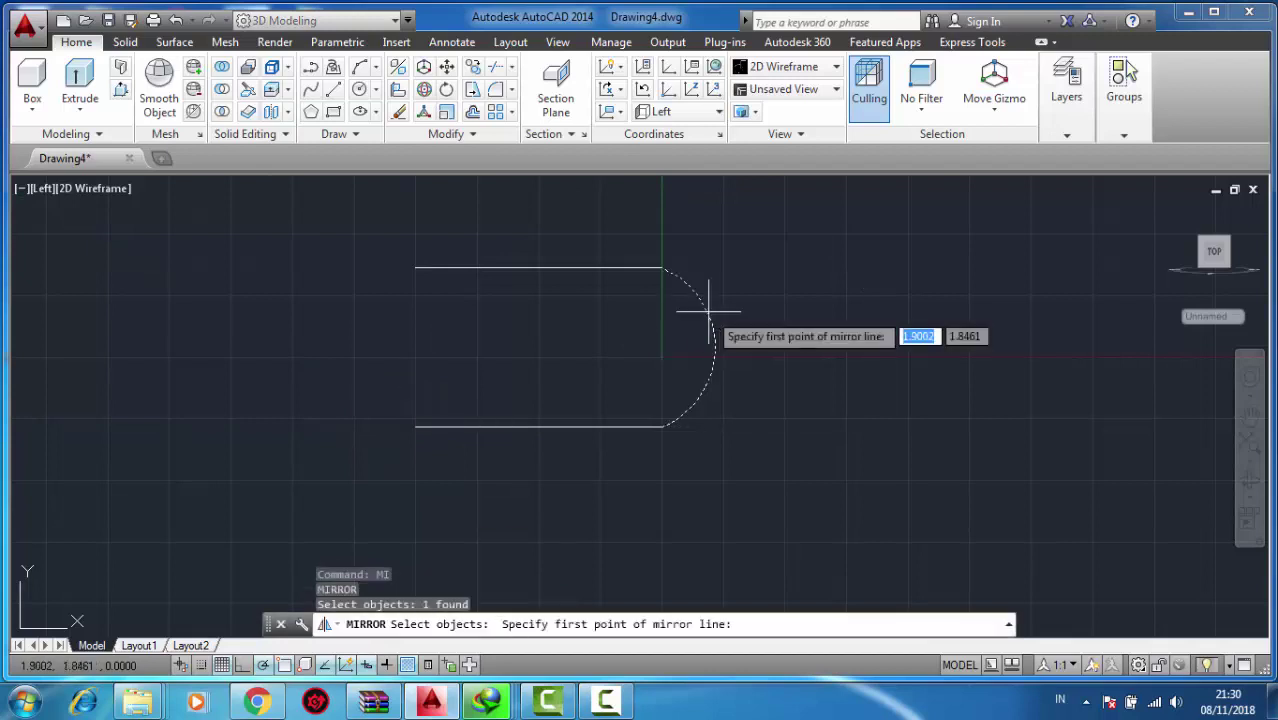
{"action": "left_click", "coordinate": [537, 267]}
{"action": "left_click", "coordinate": [536, 204]}
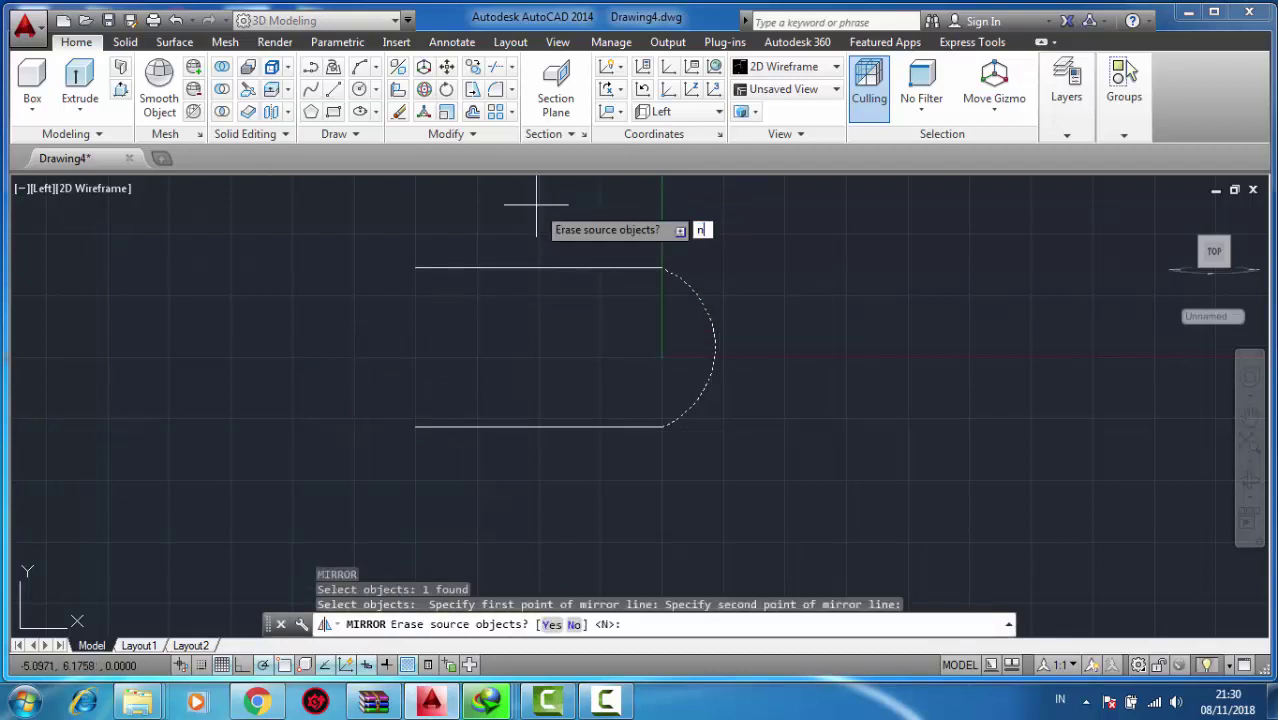
{"action": "type", "text": "n"}
{"action": "key", "text": "Return"}
Switch to the Top view and orbit the profile into a centred, angled 3D view.
{"action": "left_click", "coordinate": [54, 194]}
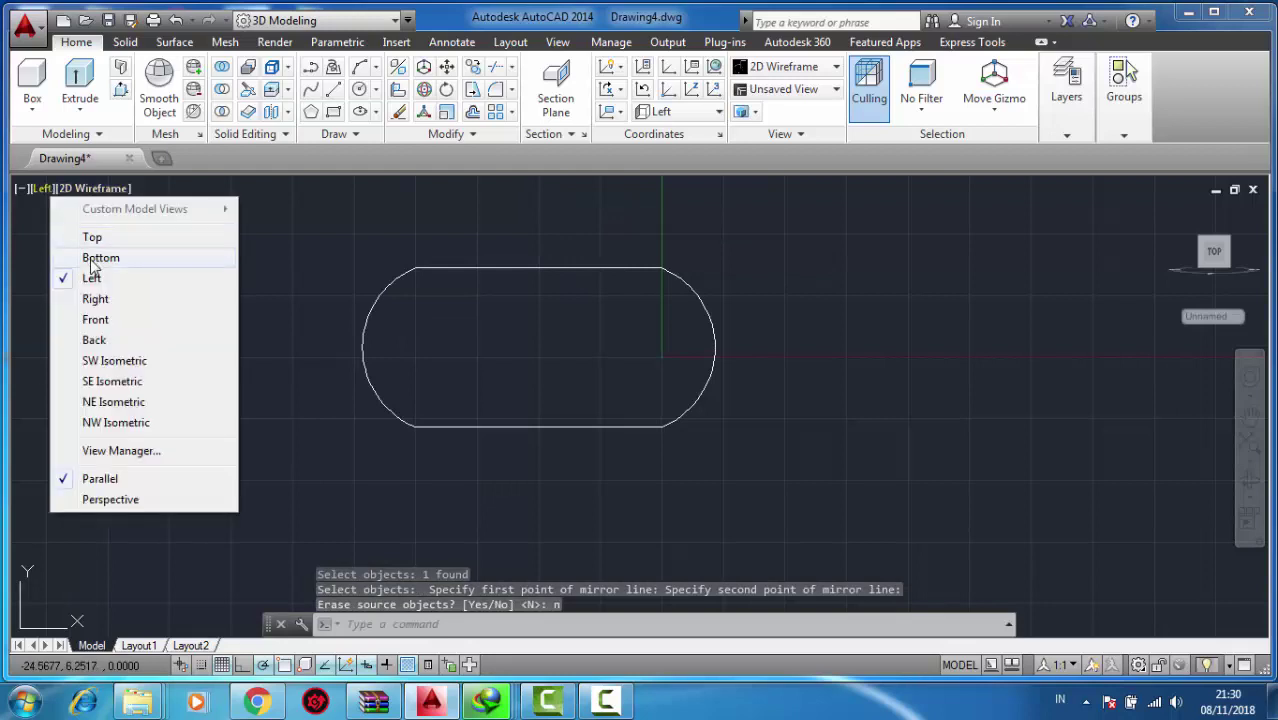
{"action": "left_click", "coordinate": [94, 236]}
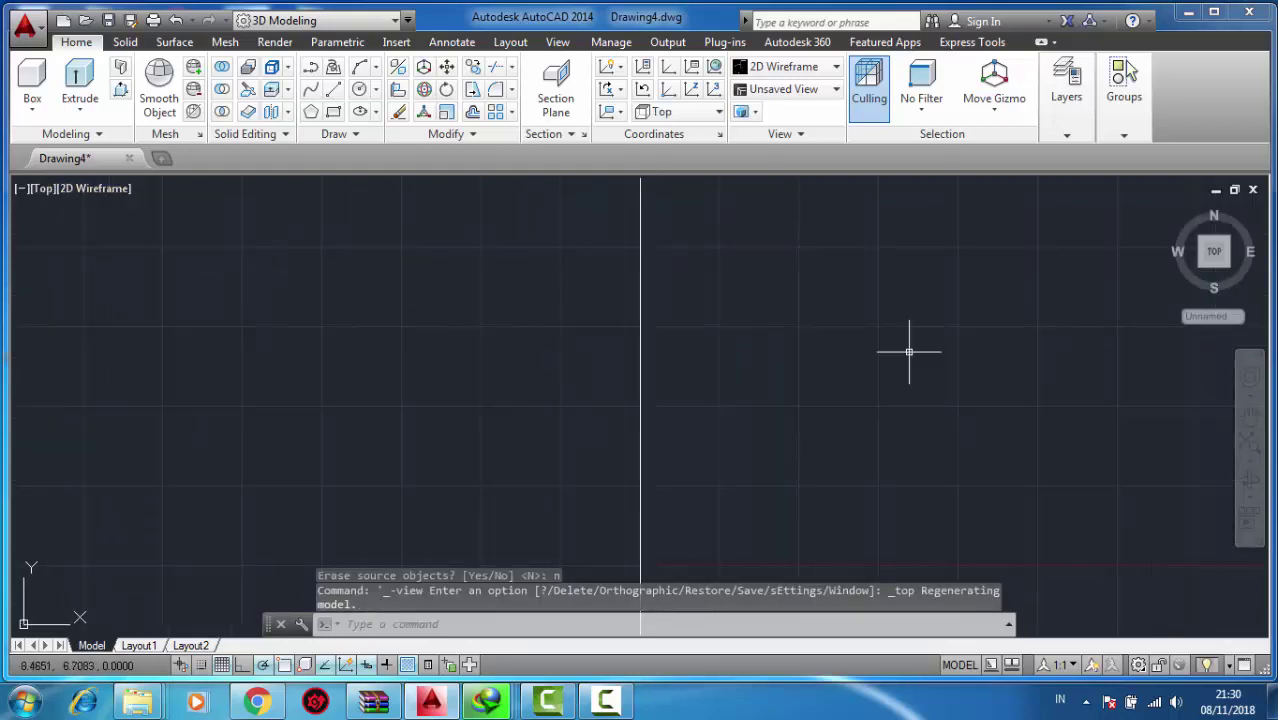
{"action": "left_click", "coordinate": [1250, 480]}
{"action": "left_click_drag", "start_coordinate": [842, 479], "coordinate": [848, 427]}
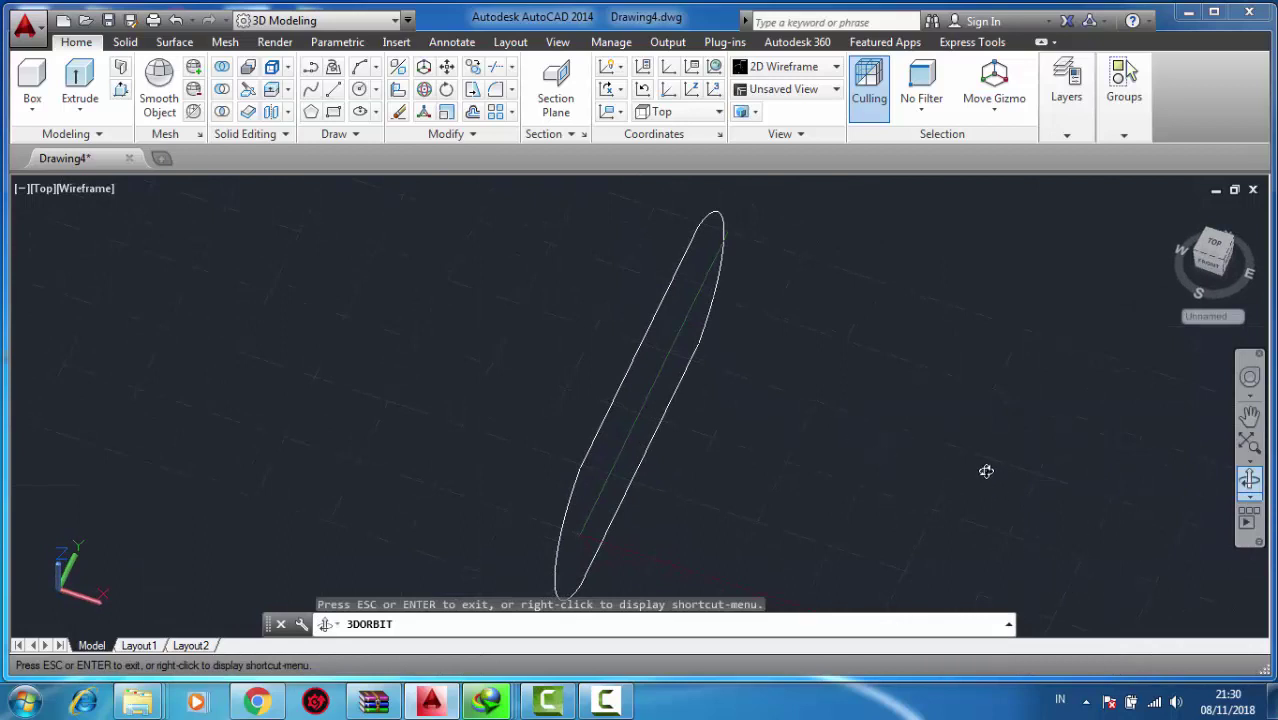
{"action": "key", "text": "Escape"}
{"action": "scroll", "coordinate": [985, 457], "scroll_direction": "down", "scroll_amount": 4}
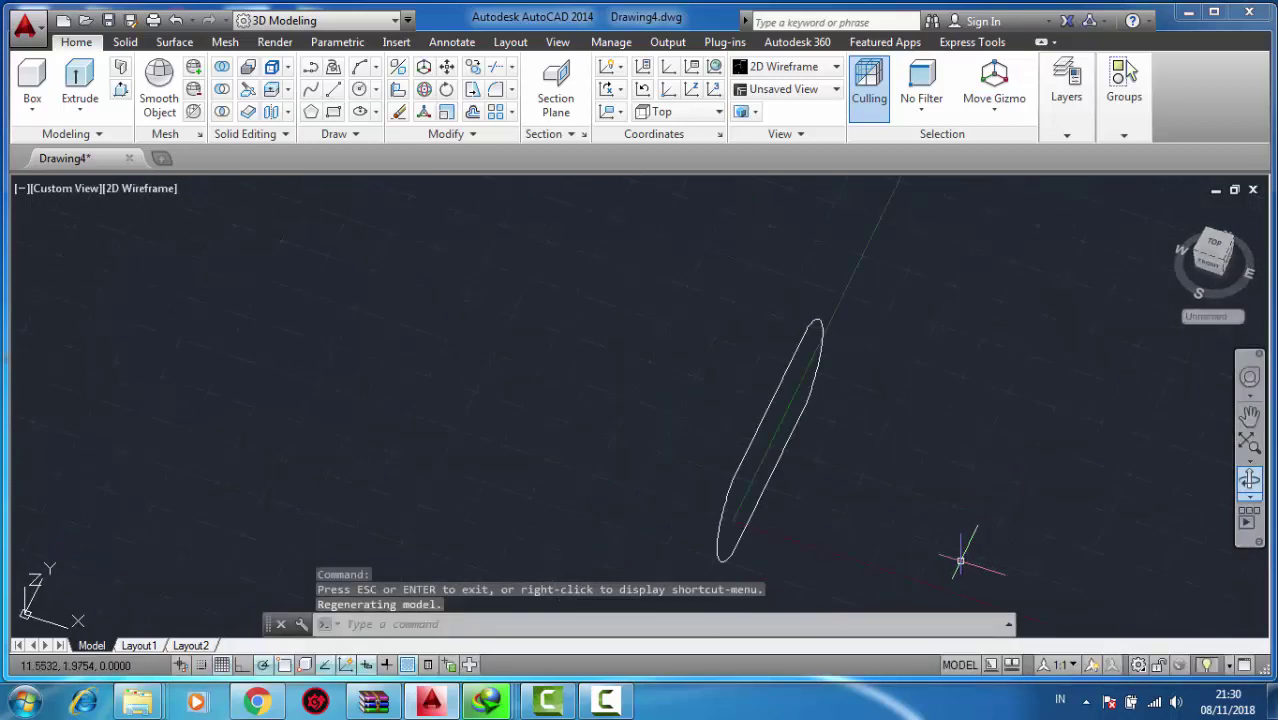
{"action": "left_click", "coordinate": [1250, 414]}
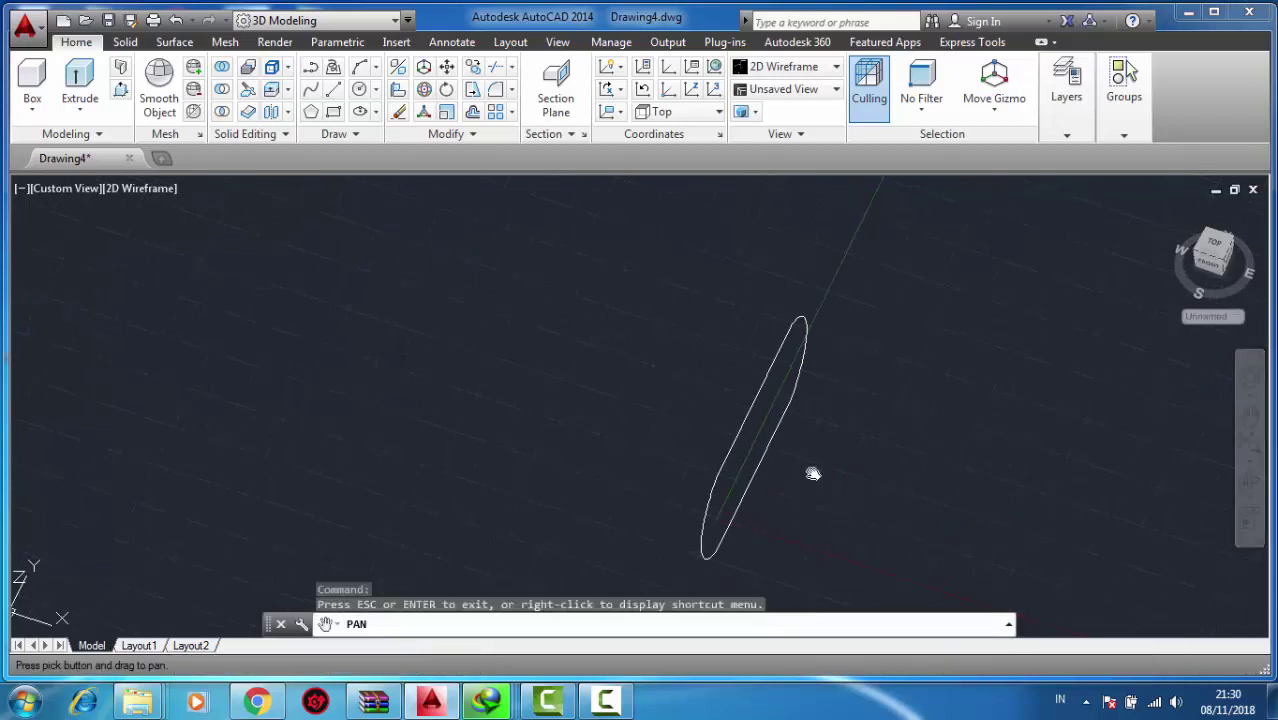
{"action": "left_click_drag", "start_coordinate": [950, 494], "coordinate": [815, 443]}
{"action": "right_click", "coordinate": [920, 399]}
{"action": "left_click", "coordinate": [948, 418]}
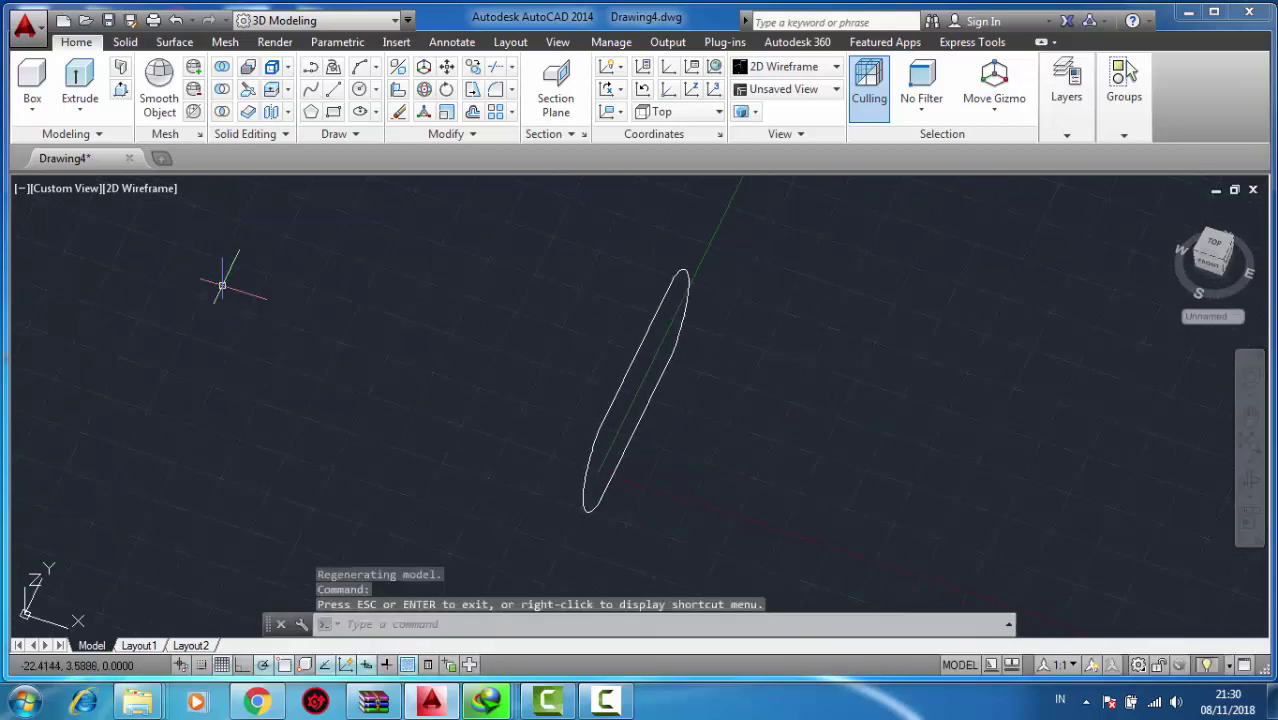
Copy the whole slot profile 15 units along the X axis, using the midpoint of its upper straight edge as base point.
{"action": "type", "text": "cp"}
{"action": "key", "text": "Return"}
{"action": "left_click", "coordinate": [513, 197]}
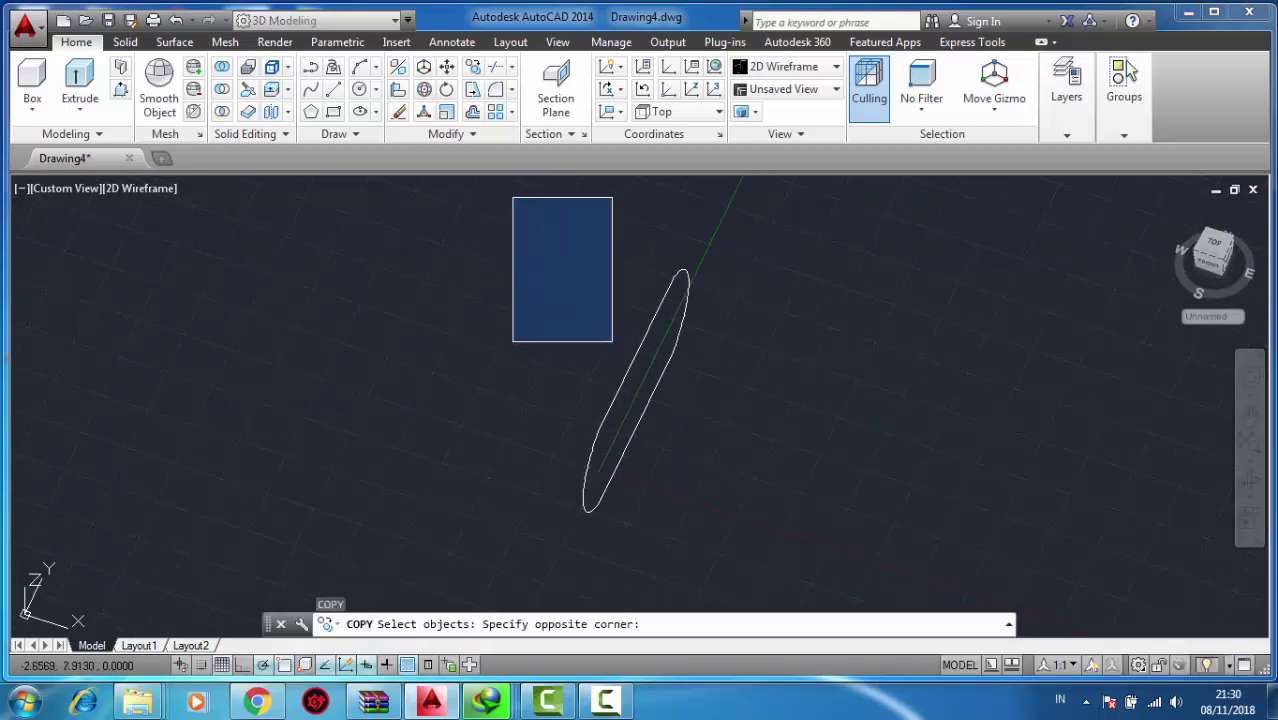
{"action": "left_click", "coordinate": [768, 534]}
{"action": "key", "text": "Return"}
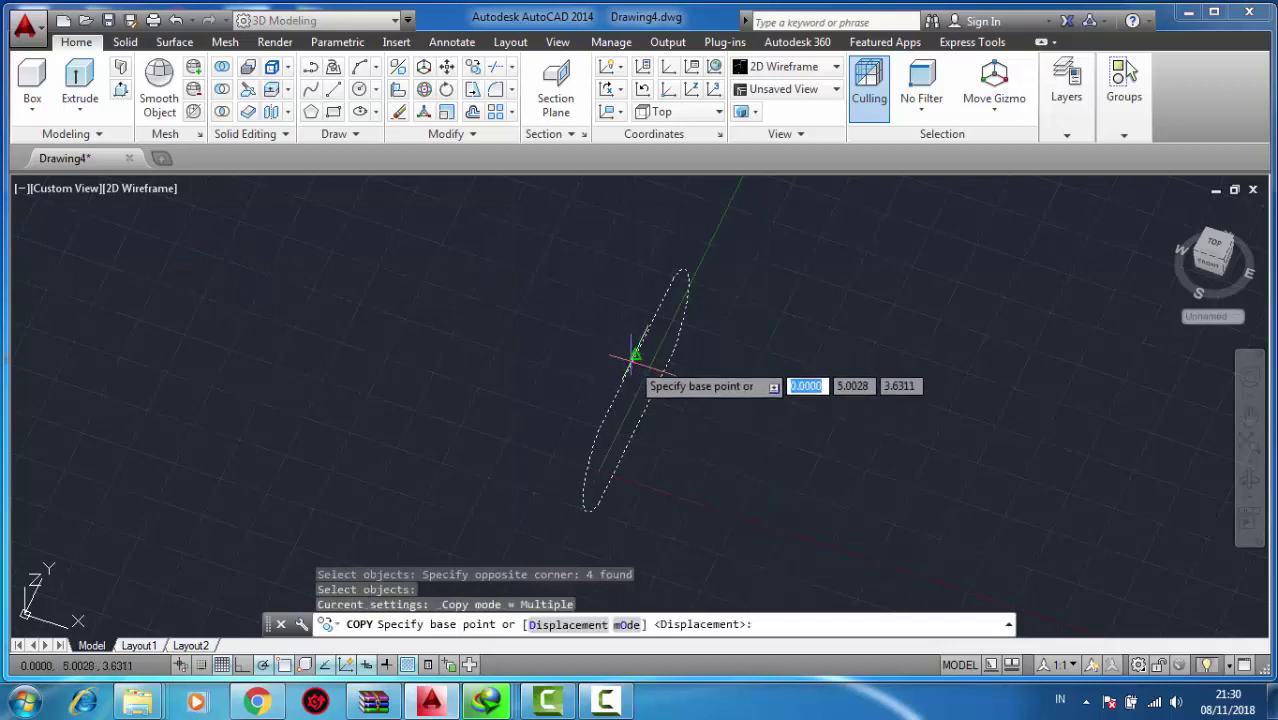
{"action": "left_click", "coordinate": [635, 356]}
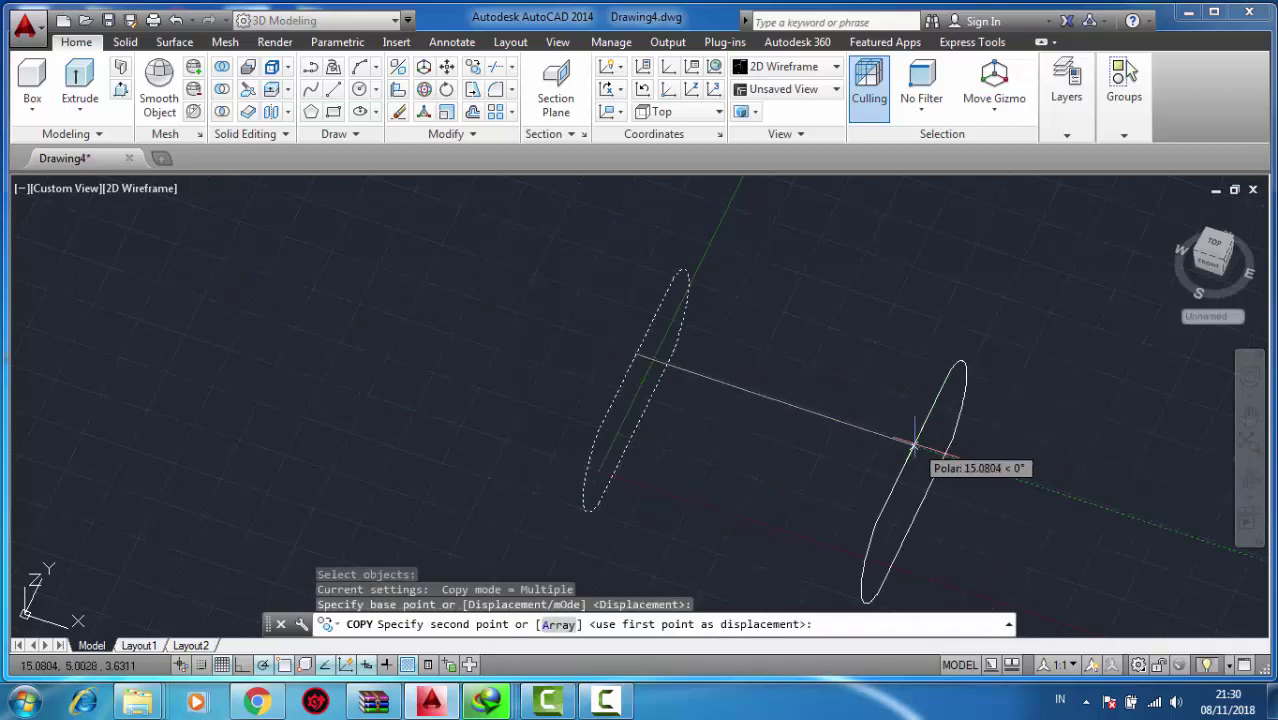
{"action": "type", "text": "15"}
{"action": "key", "text": "Return"}
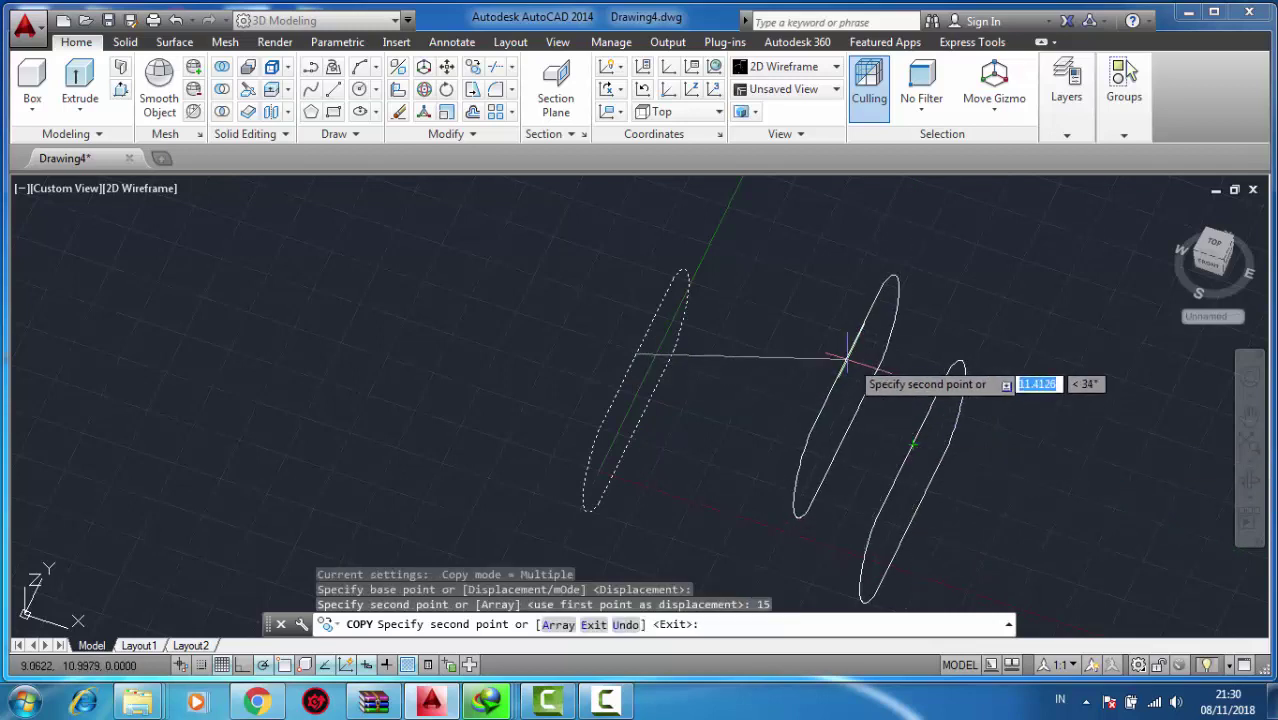
{"action": "key", "text": "Escape"}
Draw two lines connecting the endpoints of the far end arc on the original profile to the matching points on its copy.
{"action": "scroll", "coordinate": [896, 389], "scroll_direction": "down", "scroll_amount": 2}
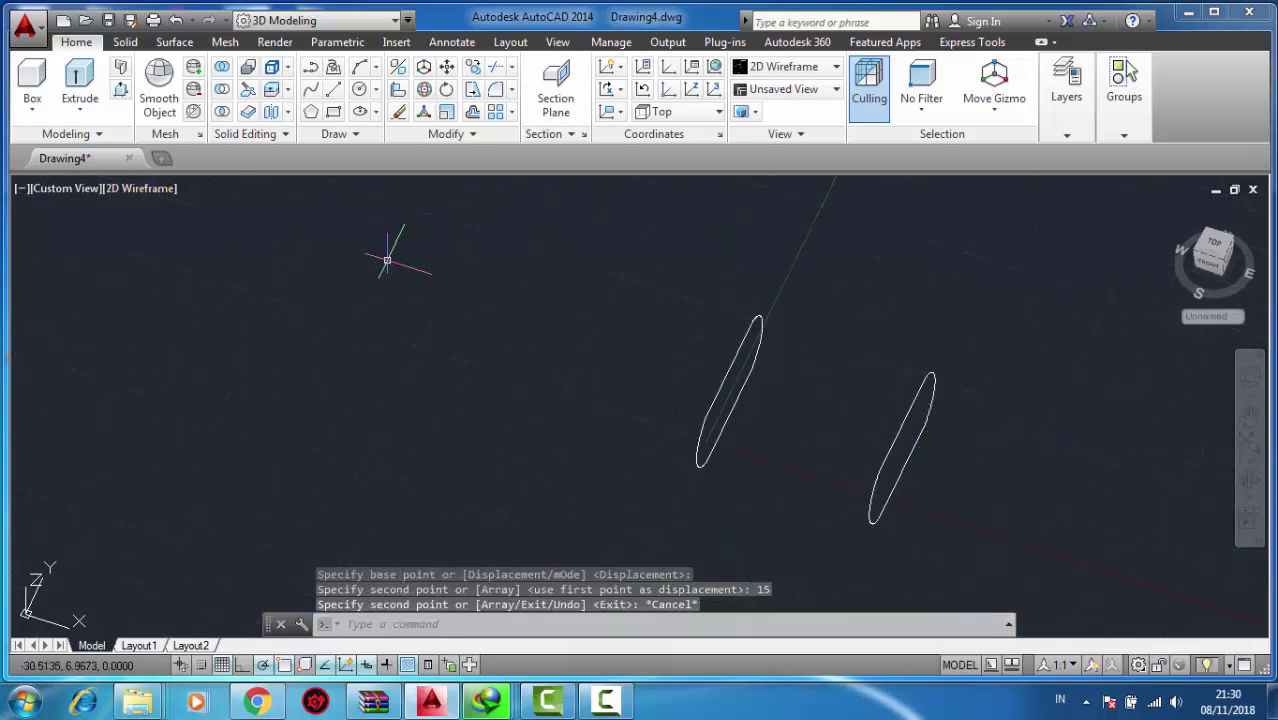
{"action": "type", "text": "l"}
{"action": "key", "text": "Return"}
{"action": "left_click", "coordinate": [757, 320]}
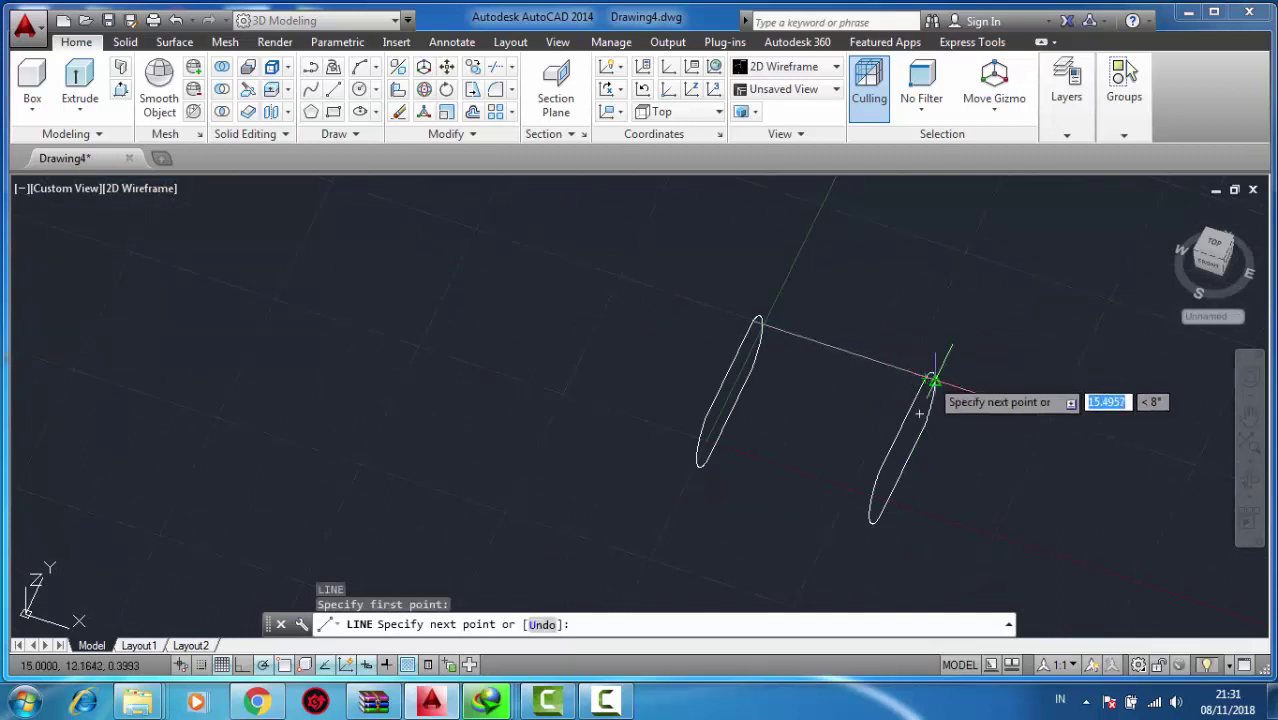
{"action": "left_click", "coordinate": [925, 378]}
{"action": "key", "text": "Escape"}
{"action": "key", "text": "Return"}
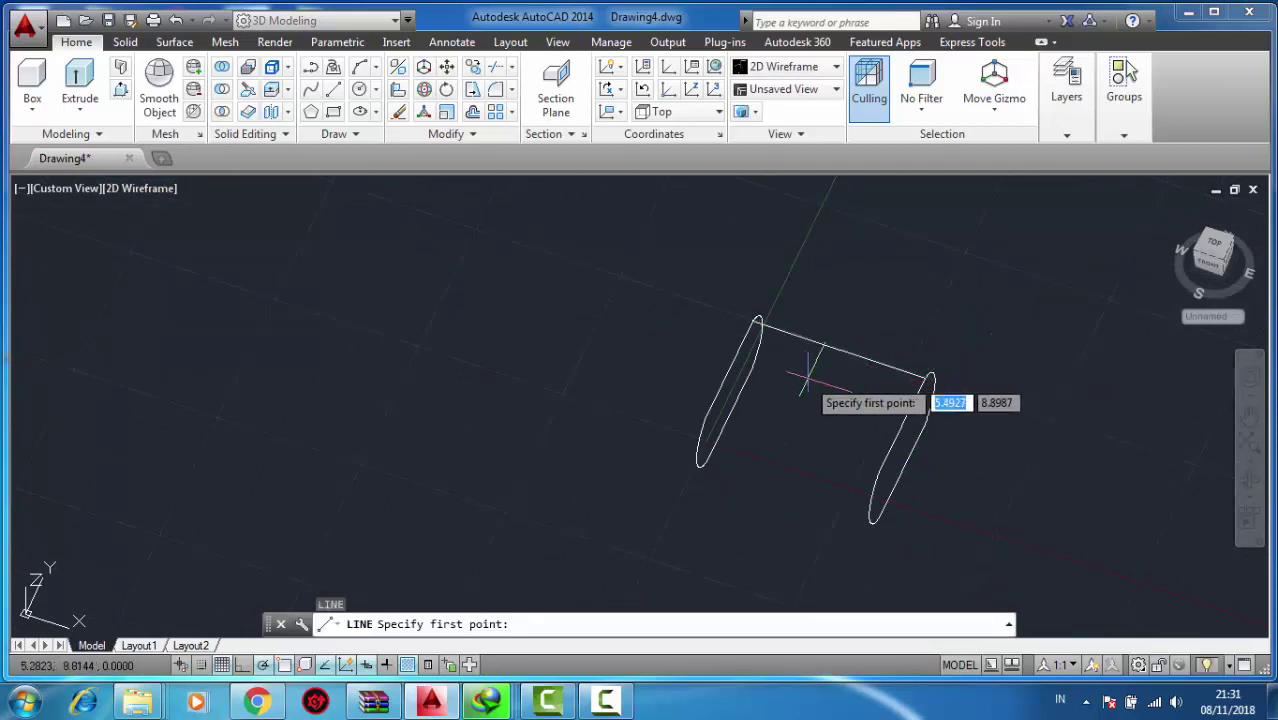
{"action": "left_click", "coordinate": [752, 366]}
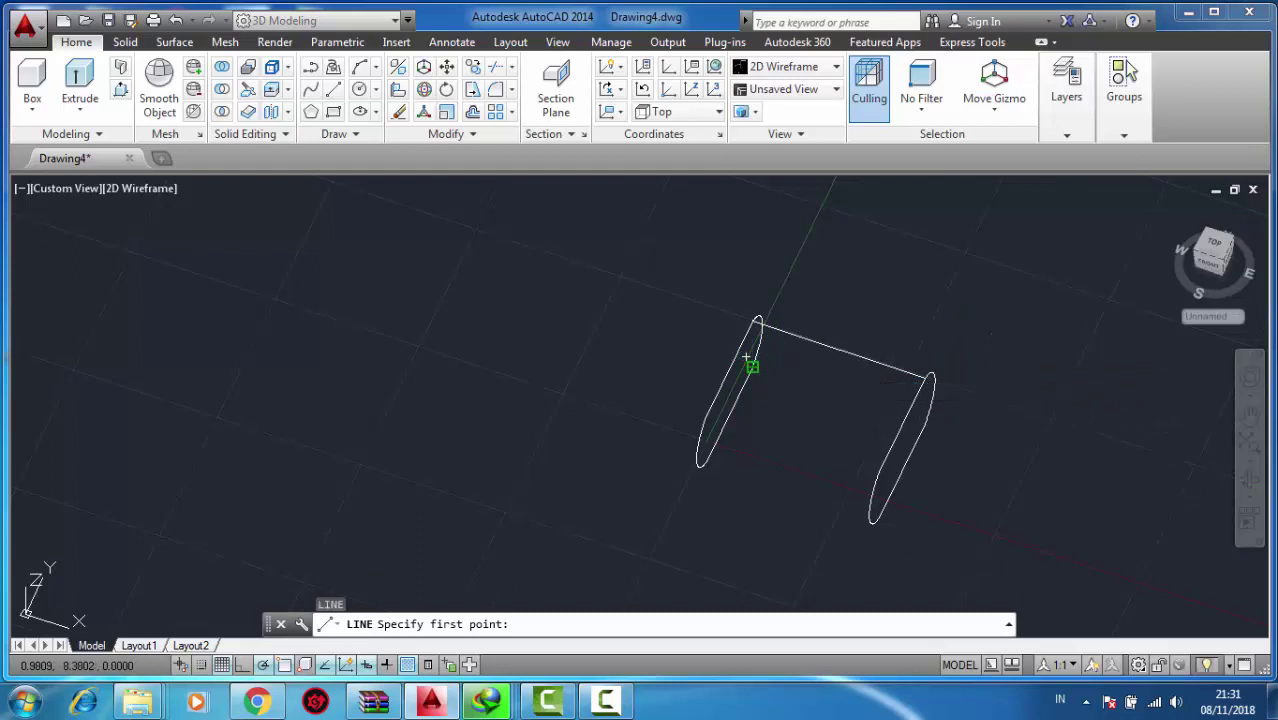
{"action": "left_click", "coordinate": [914, 411]}
{"action": "key", "text": "Escape"}
Draw two lines connecting the endpoints of the near end arc on the original profile to the matching points on its copy.
{"action": "key", "text": "Return"}
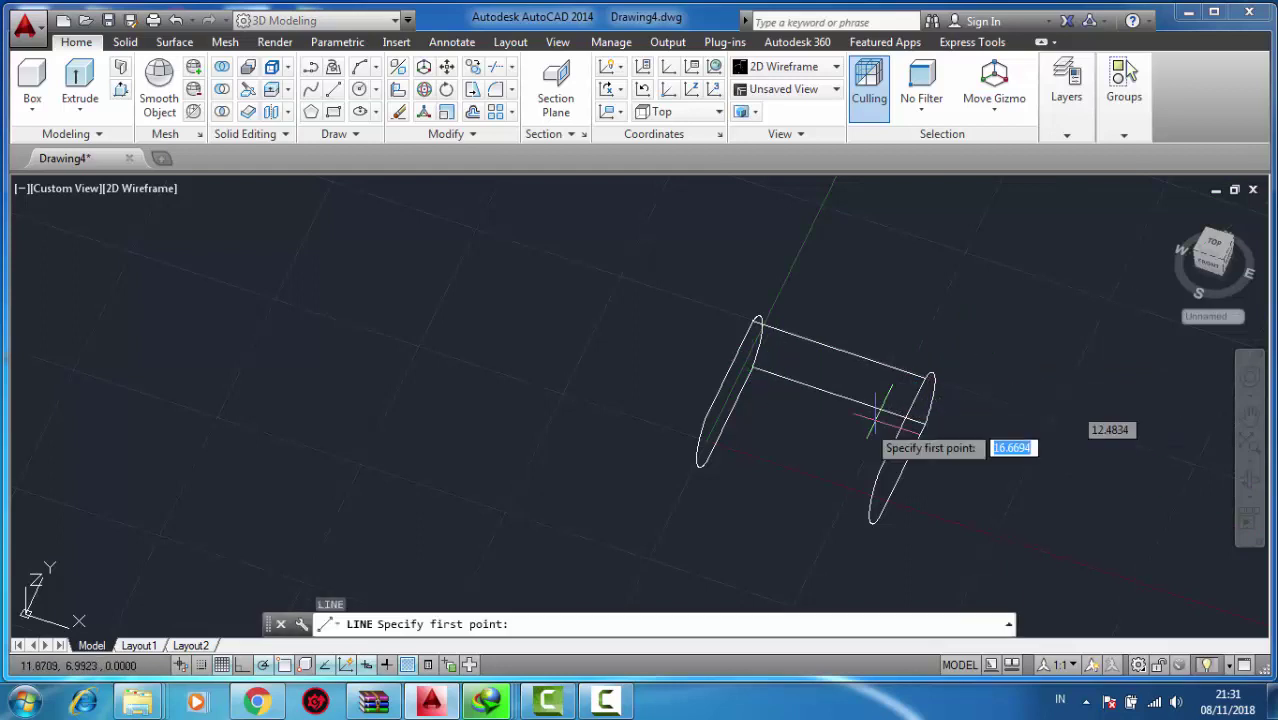
{"action": "left_click", "coordinate": [712, 427]}
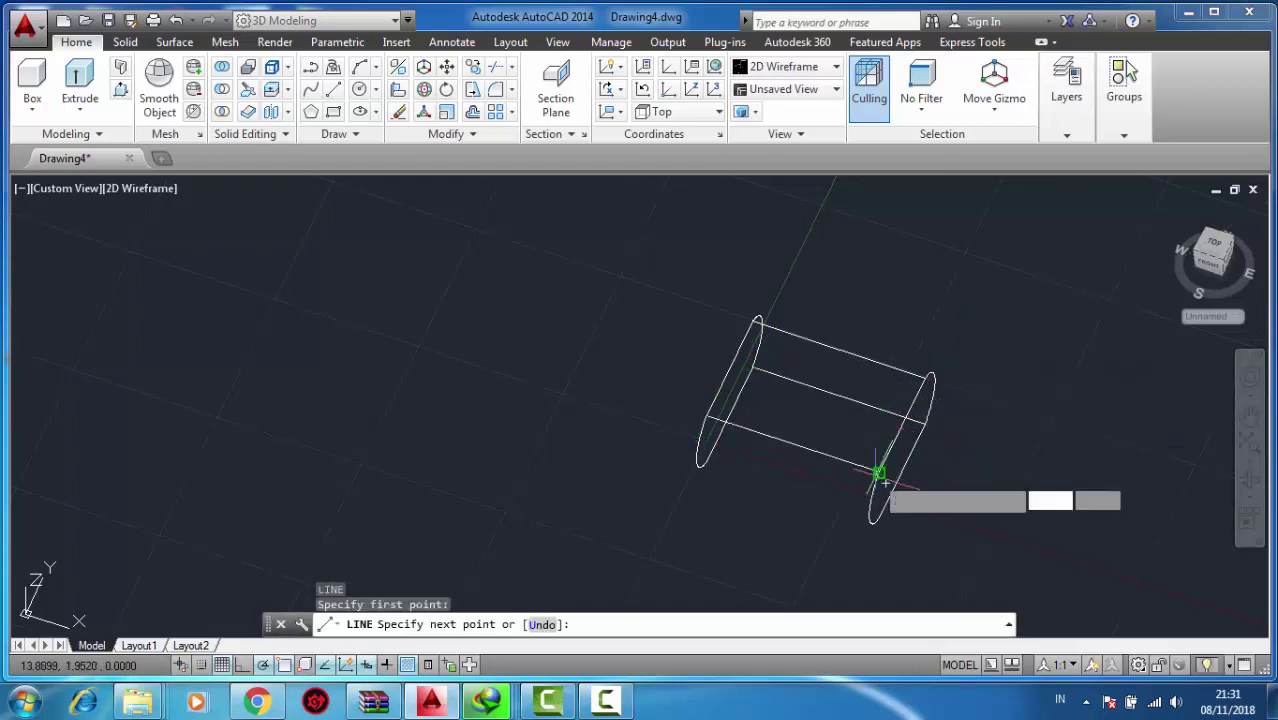
{"action": "left_click", "coordinate": [879, 474]}
{"action": "key", "text": "Escape"}
{"action": "key", "text": "Return"}
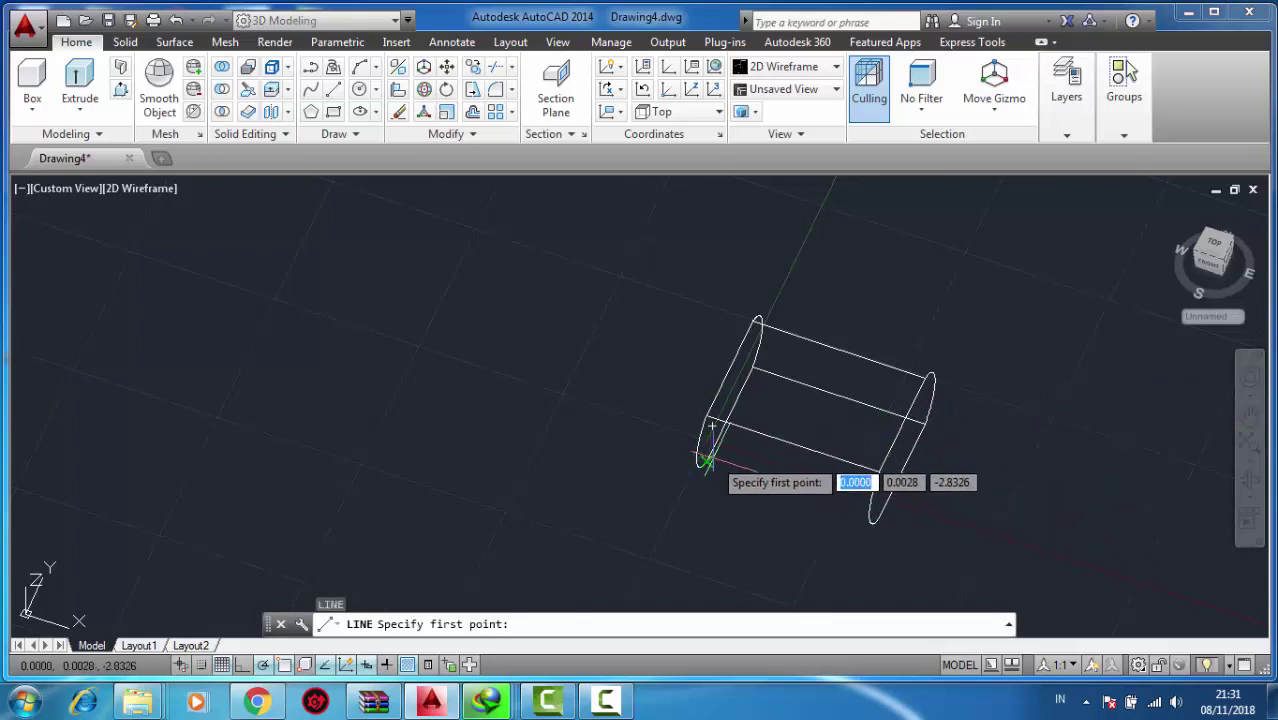
{"action": "left_click", "coordinate": [702, 460]}
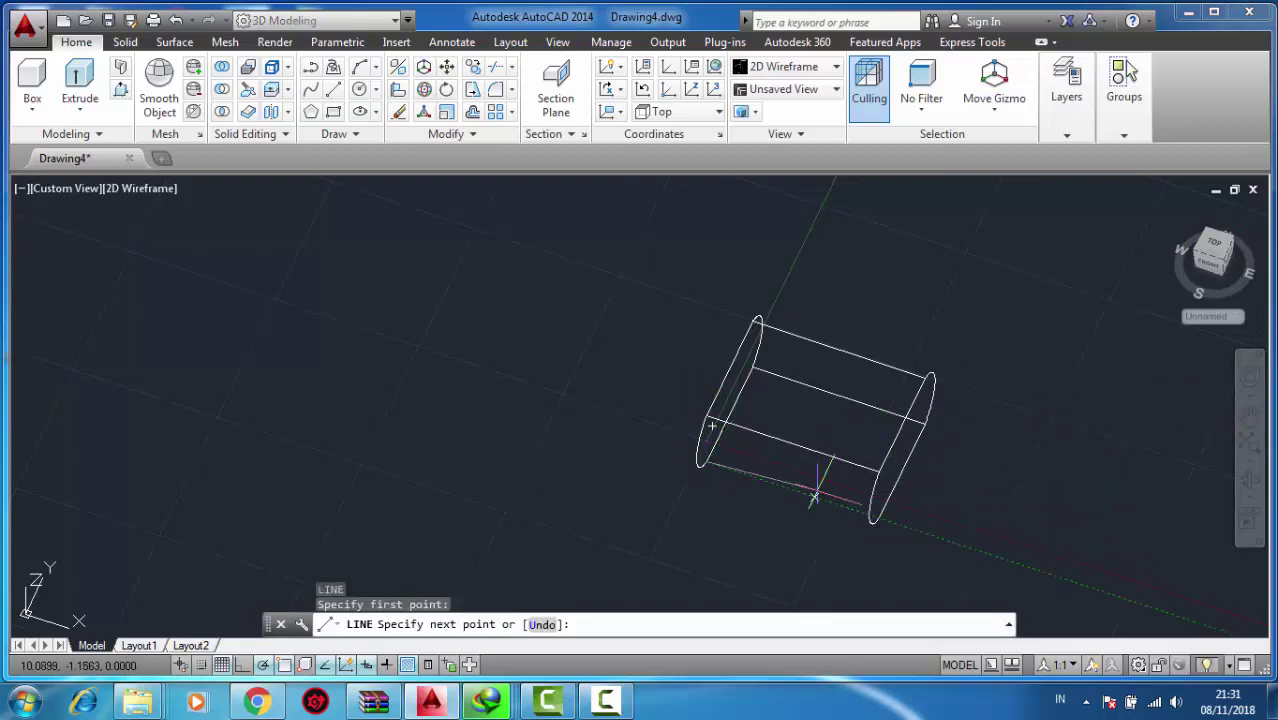
{"action": "left_click", "coordinate": [876, 518]}
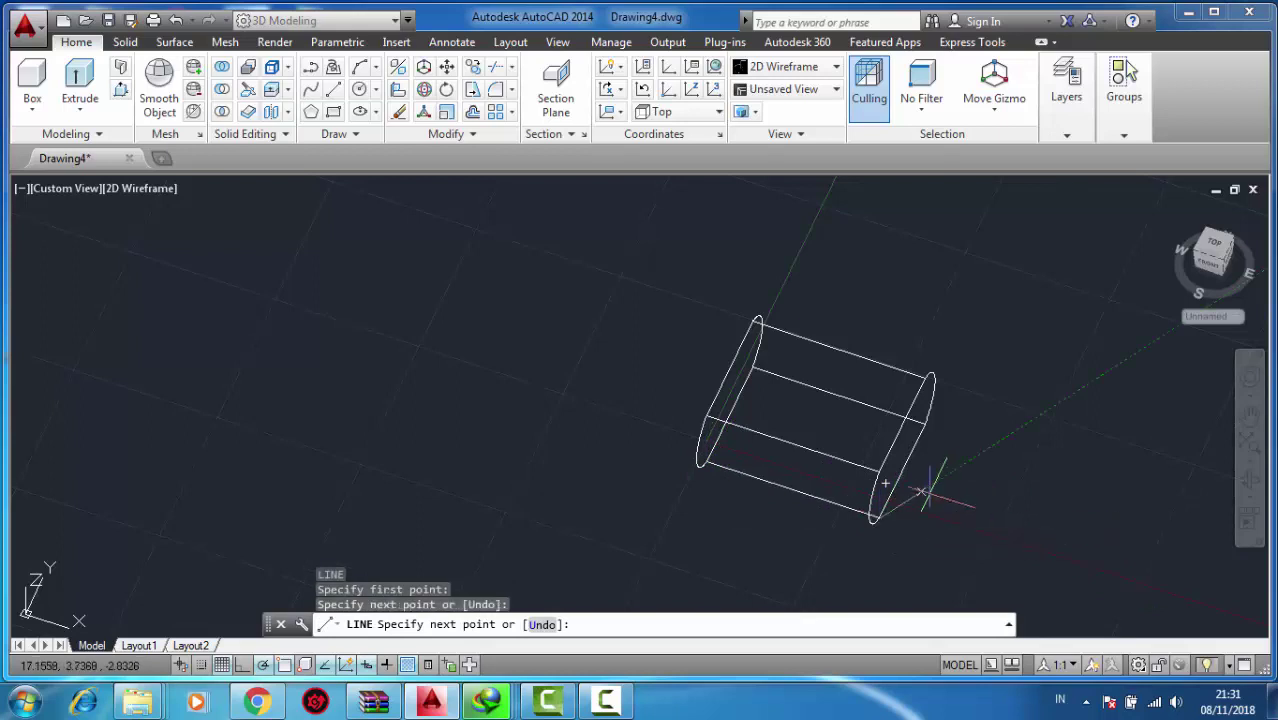
{"action": "key", "text": "Escape"}
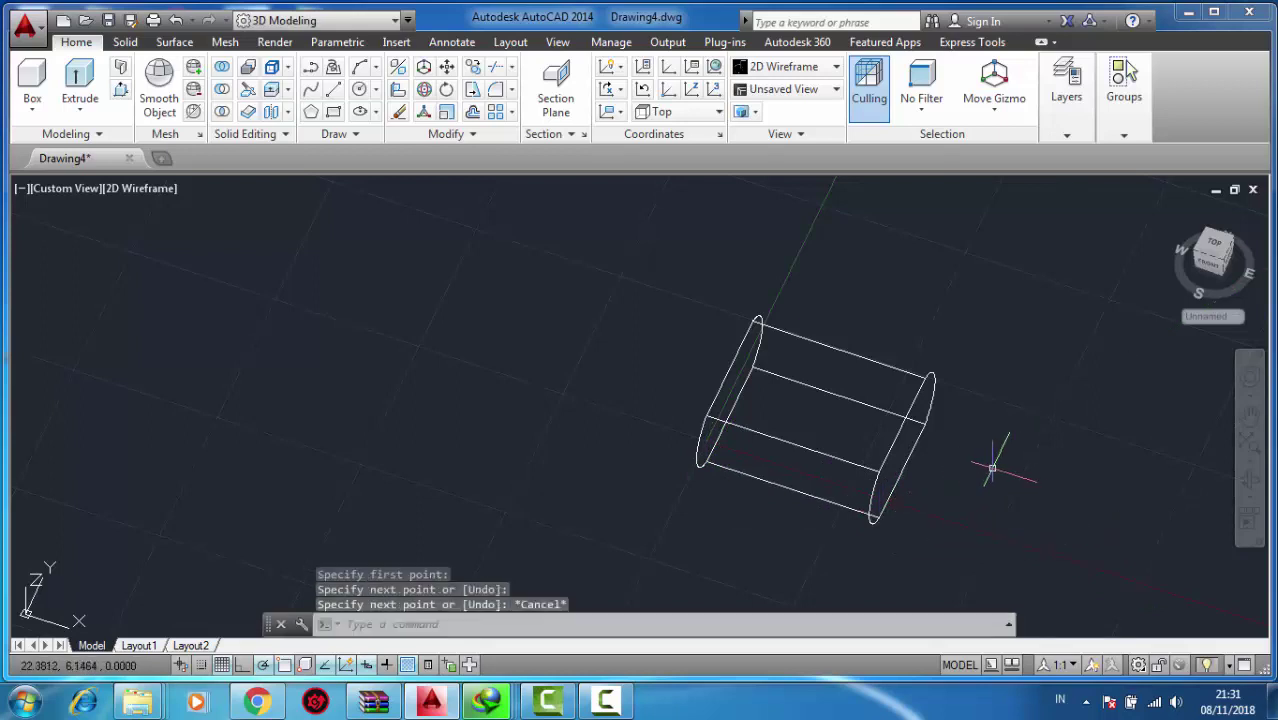
{"action": "scroll", "coordinate": [990, 468], "scroll_direction": "up", "scroll_amount": 2}
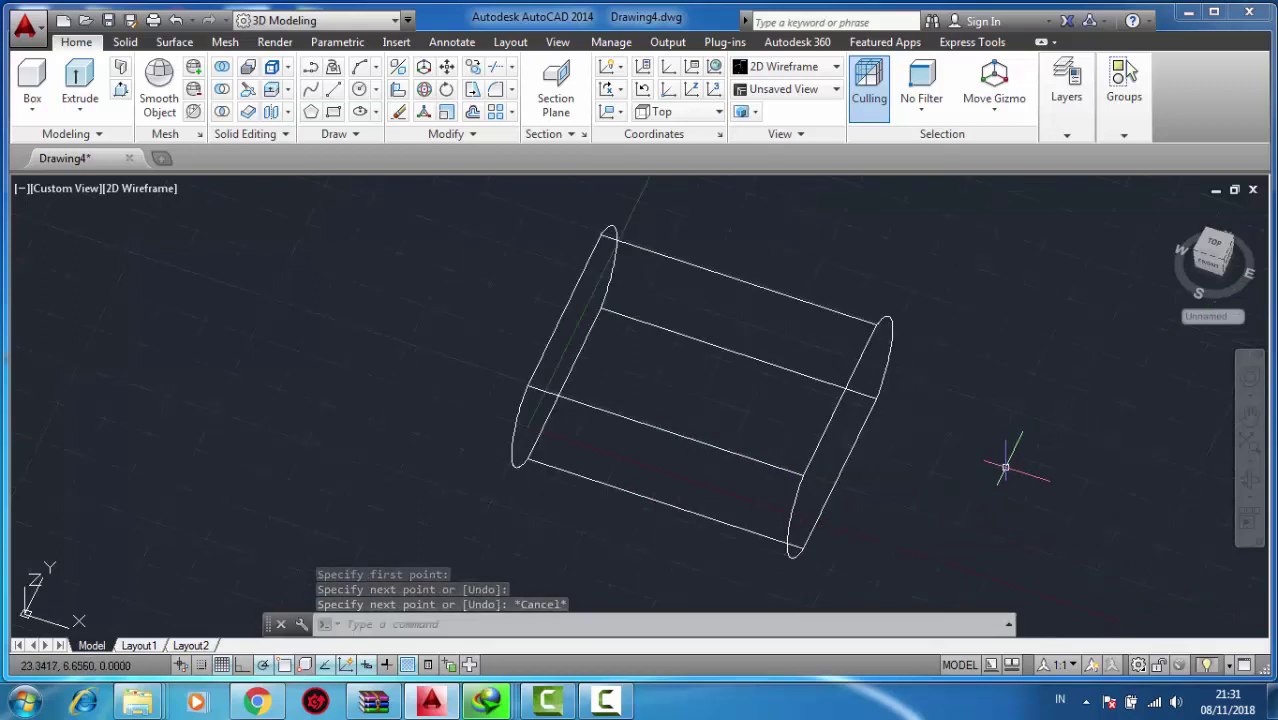
{"action": "left_click", "coordinate": [175, 43]}
{"action": "left_click", "coordinate": [52, 66]}
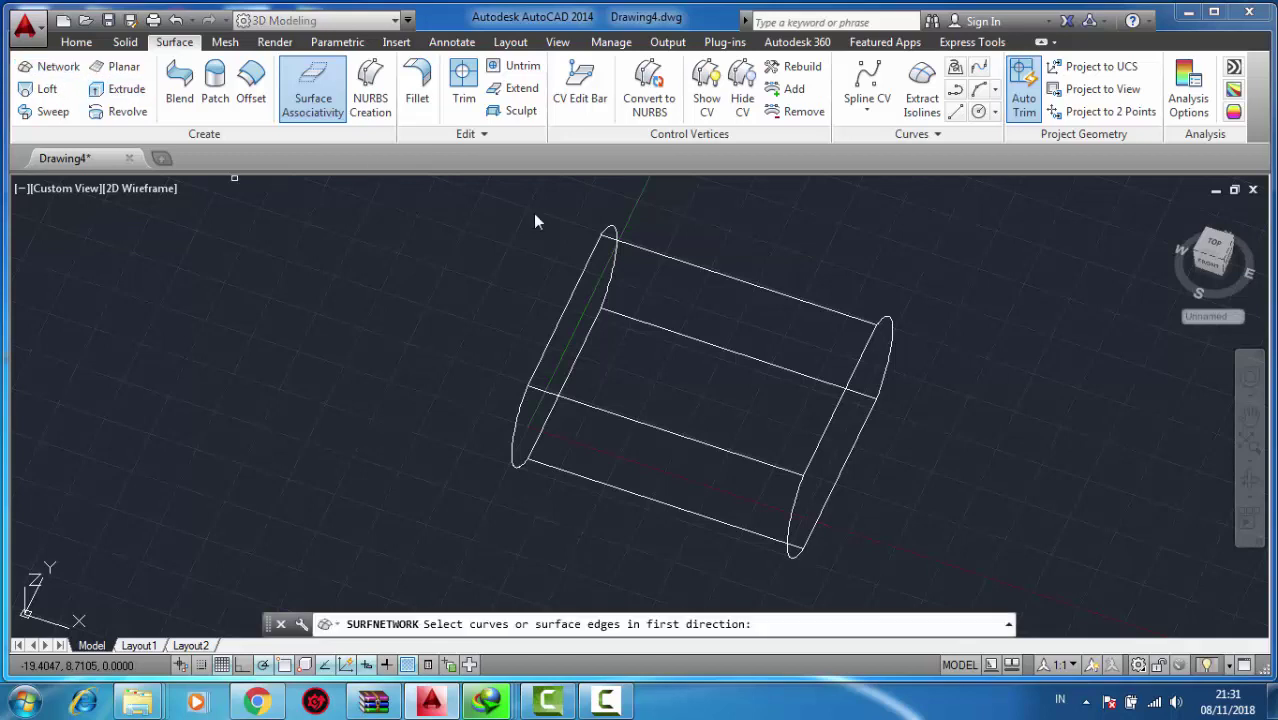
{"action": "left_click", "coordinate": [582, 273]}
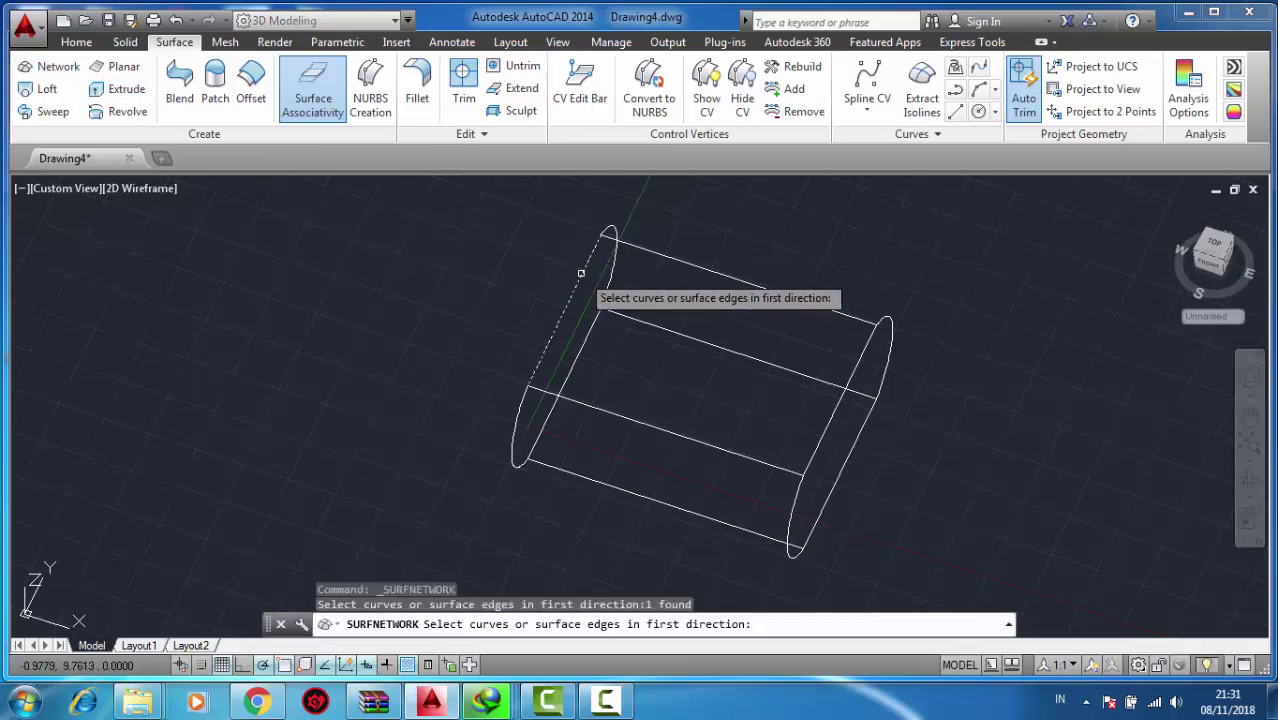
{"action": "left_click", "coordinate": [844, 390]}
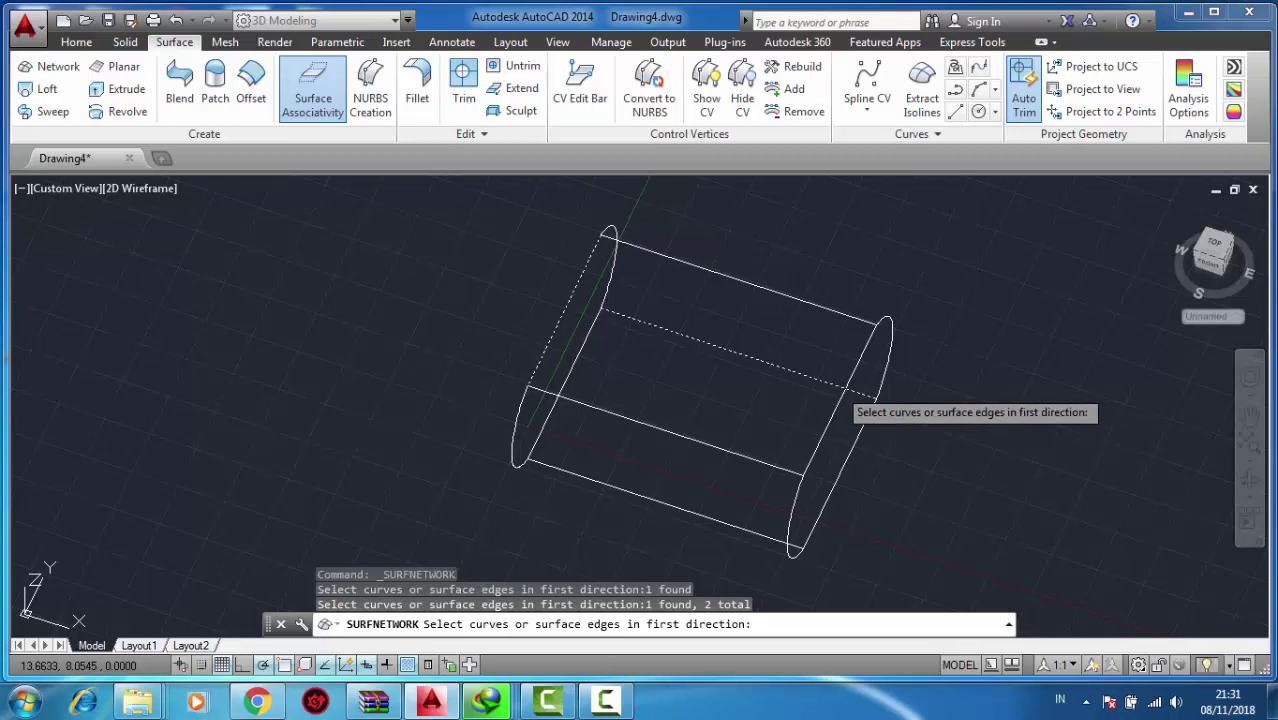
{"action": "key", "text": "Return"}
{"action": "key", "text": "Escape"}
Create a network surface over the top face from the profiles' upper straight edges and upper connecting lines, and switch to the Realistic visual style.
{"action": "left_click", "coordinate": [45, 66]}
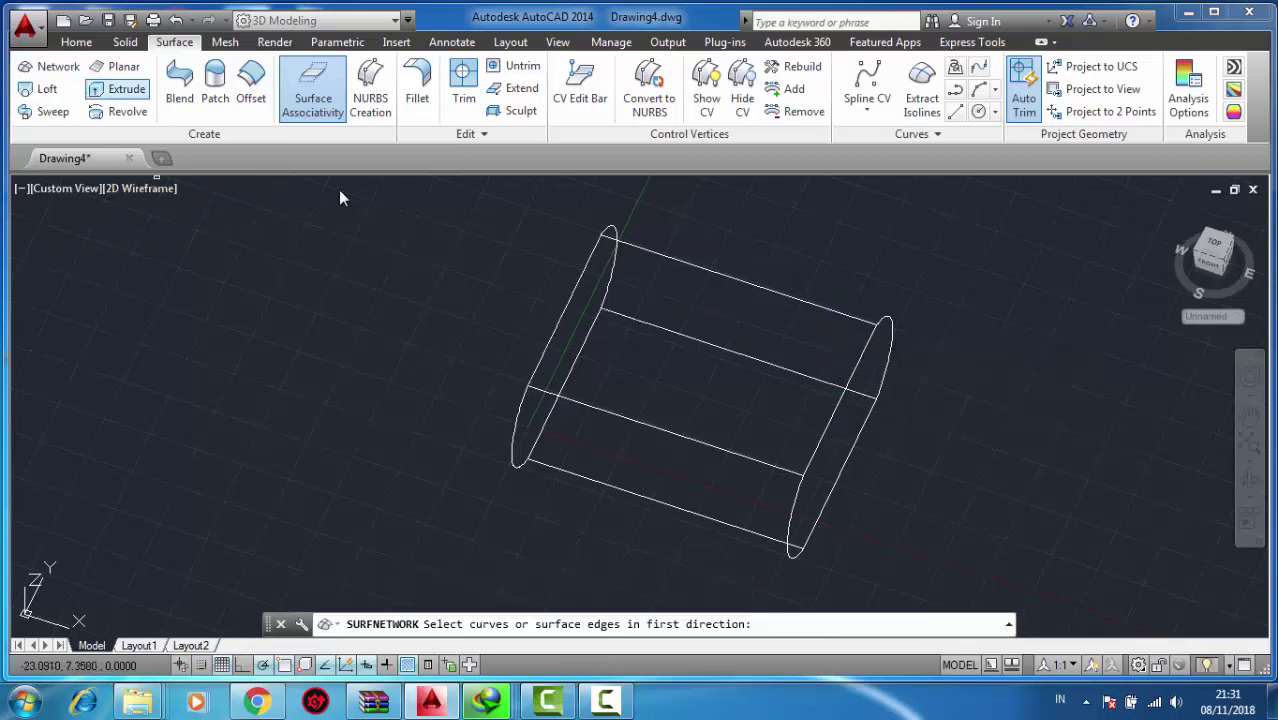
{"action": "left_click", "coordinate": [567, 302]}
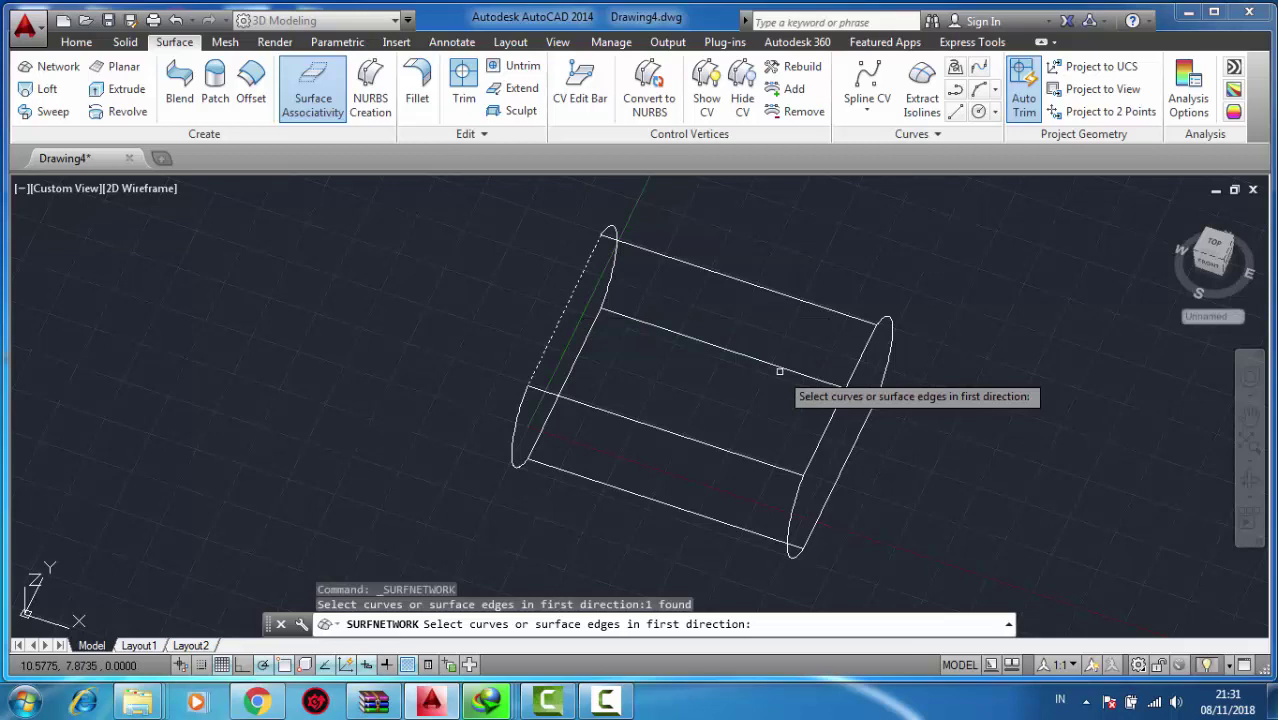
{"action": "left_click", "coordinate": [840, 397]}
{"action": "key", "text": "Return"}
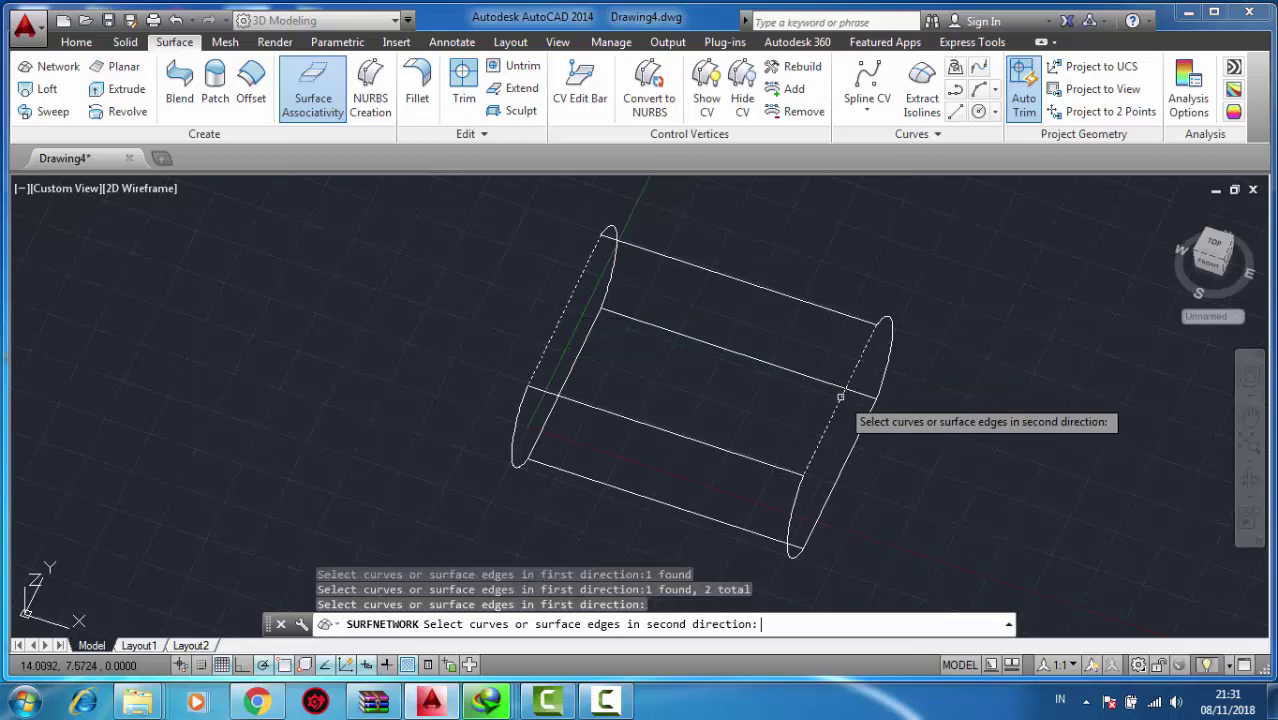
{"action": "left_click", "coordinate": [787, 295]}
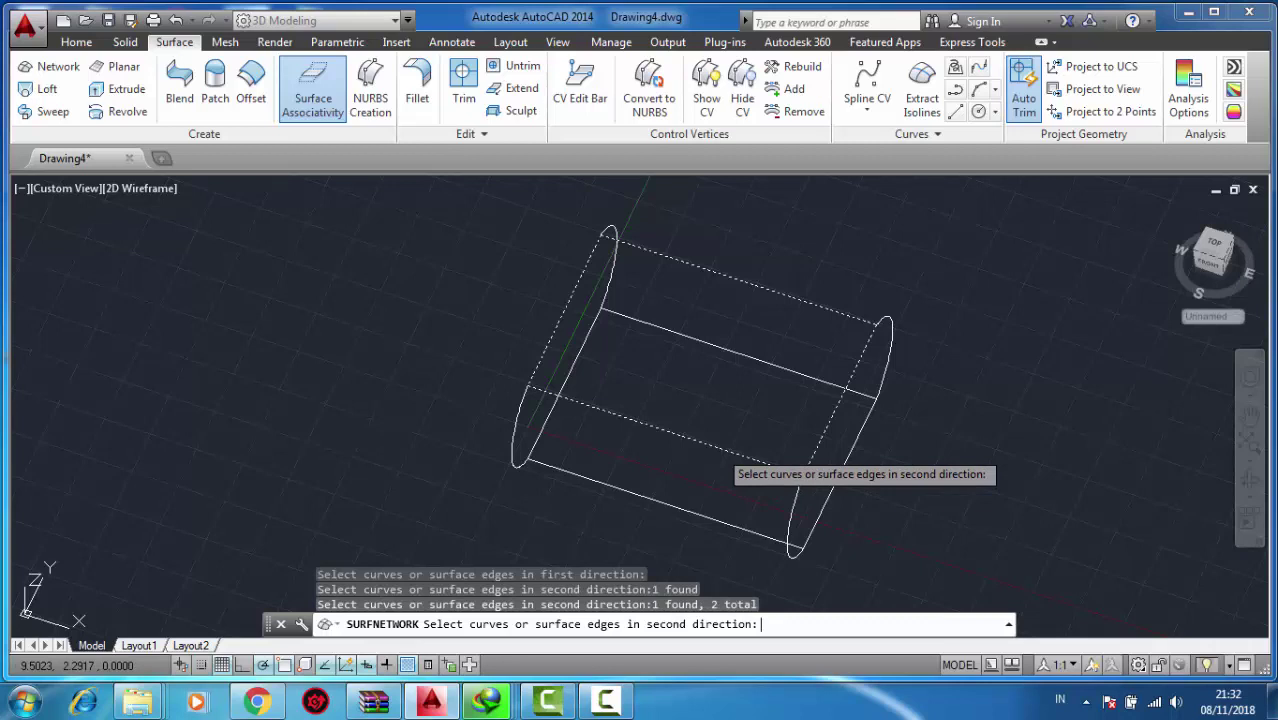
{"action": "key", "text": "Return"}
{"action": "left_click", "coordinate": [140, 188]}
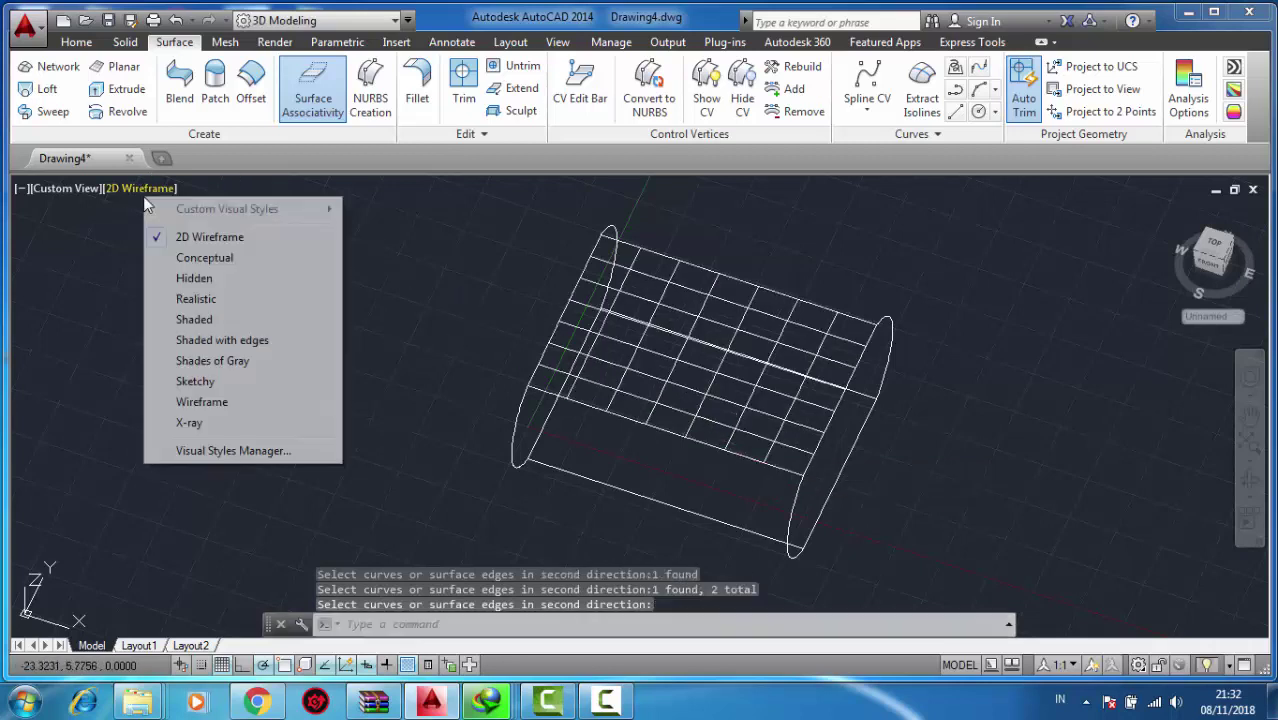
{"action": "key", "text": "Escape"}
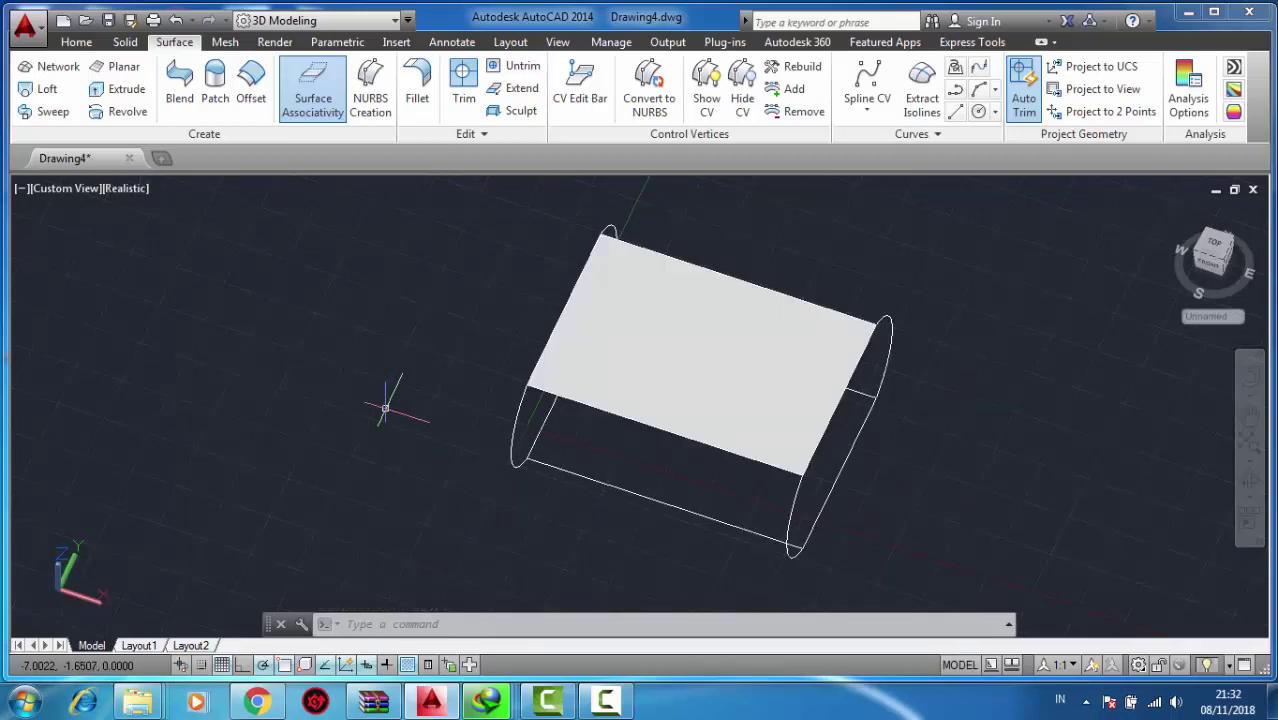
Create a network surface over the near rounded side, using the two connecting lines first and the two near end arcs second.
{"action": "left_click", "coordinate": [50, 66]}
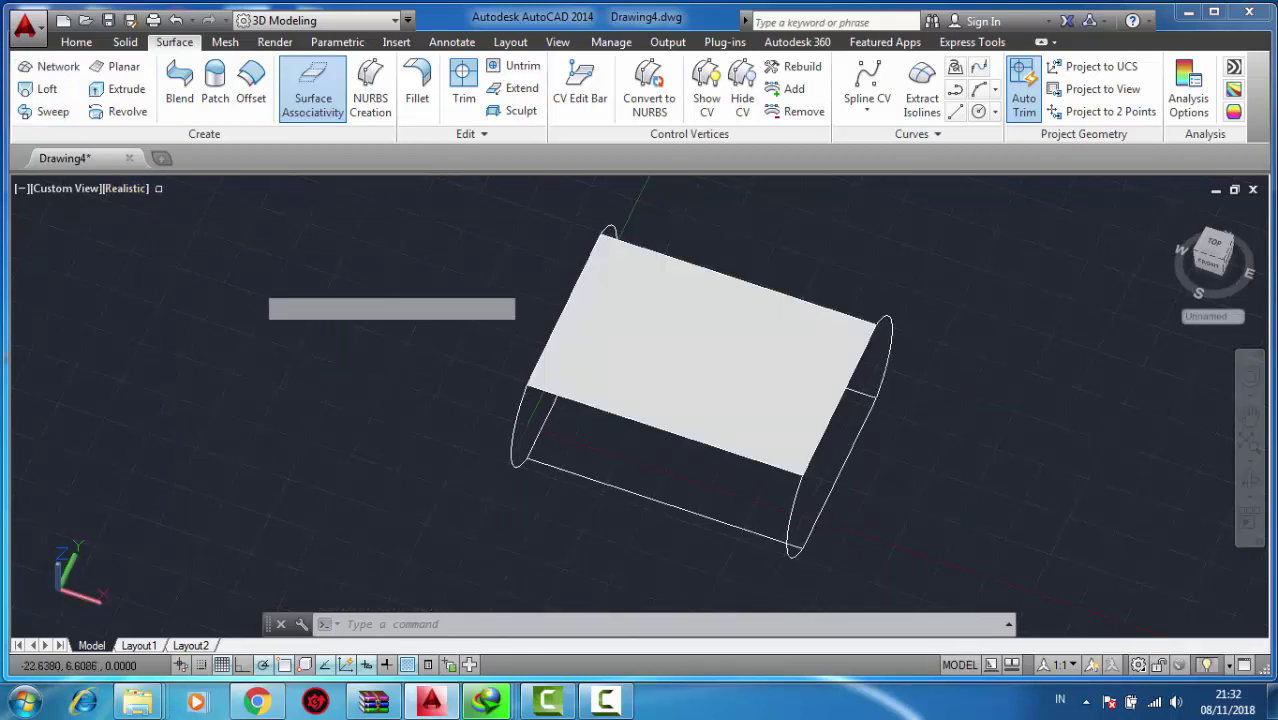
{"action": "left_click", "coordinate": [689, 510]}
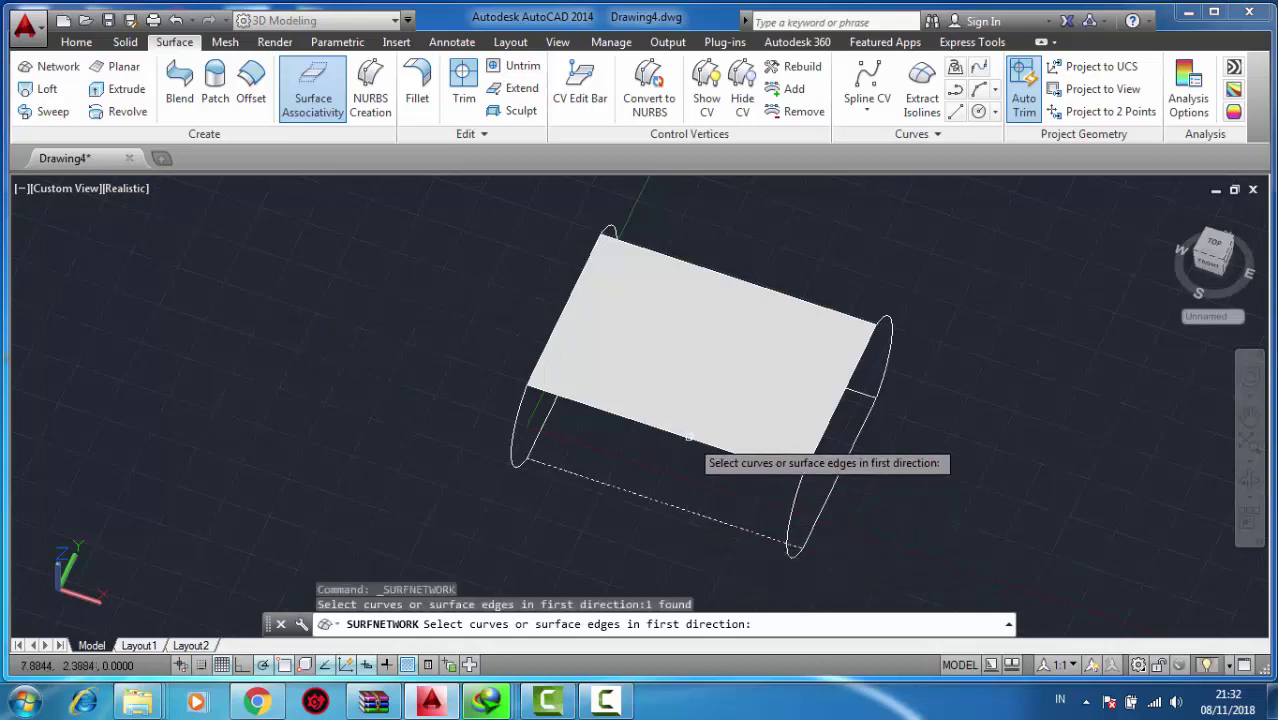
{"action": "left_click", "coordinate": [689, 437]}
{"action": "key", "text": "Return"}
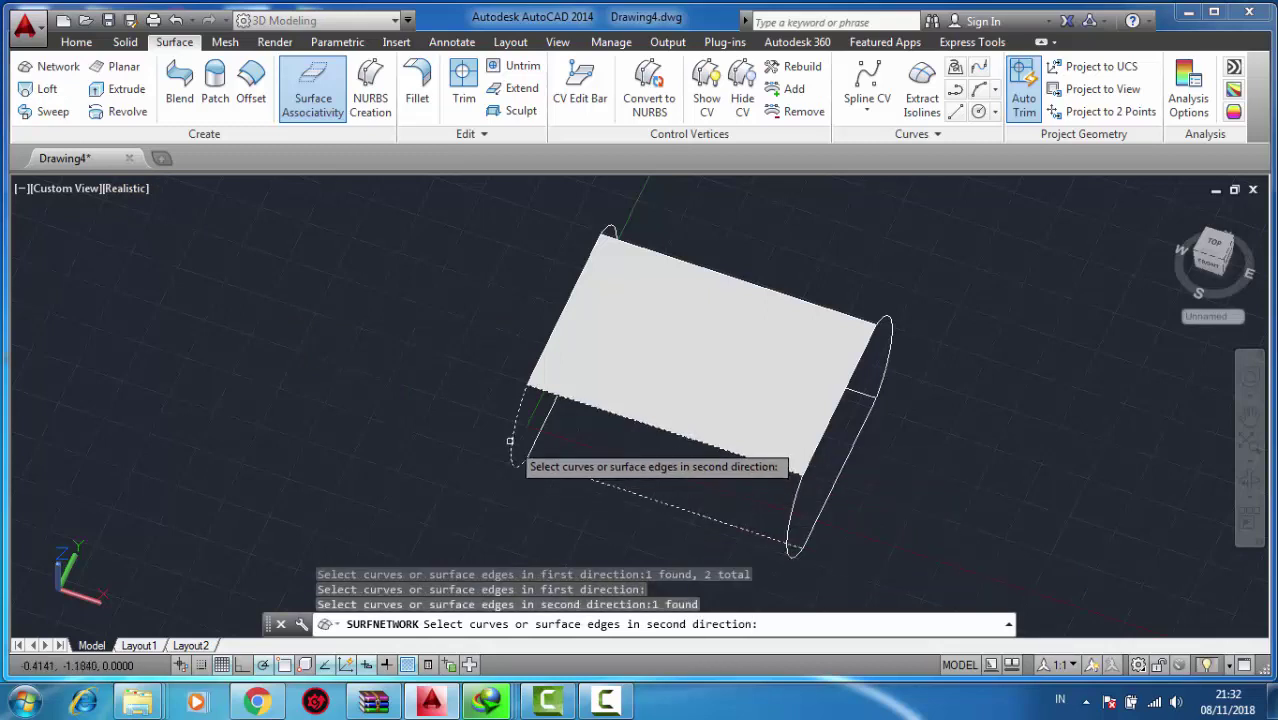
{"action": "left_click", "coordinate": [793, 504]}
{"action": "key", "text": "Return"}
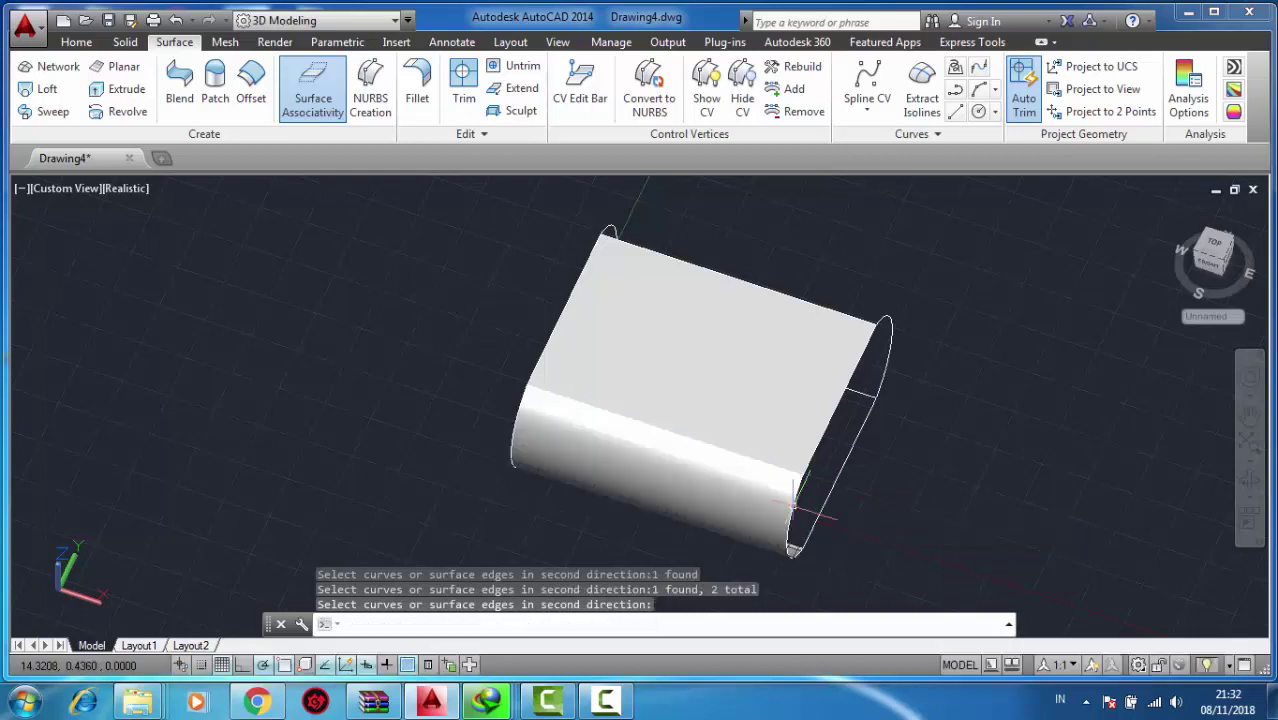
Create a network surface over the far rounded side, using its two connecting lines first and the two far end arcs second.
{"action": "middle_click_drag", "start_coordinate": [990, 443], "coordinate": [958, 445]}
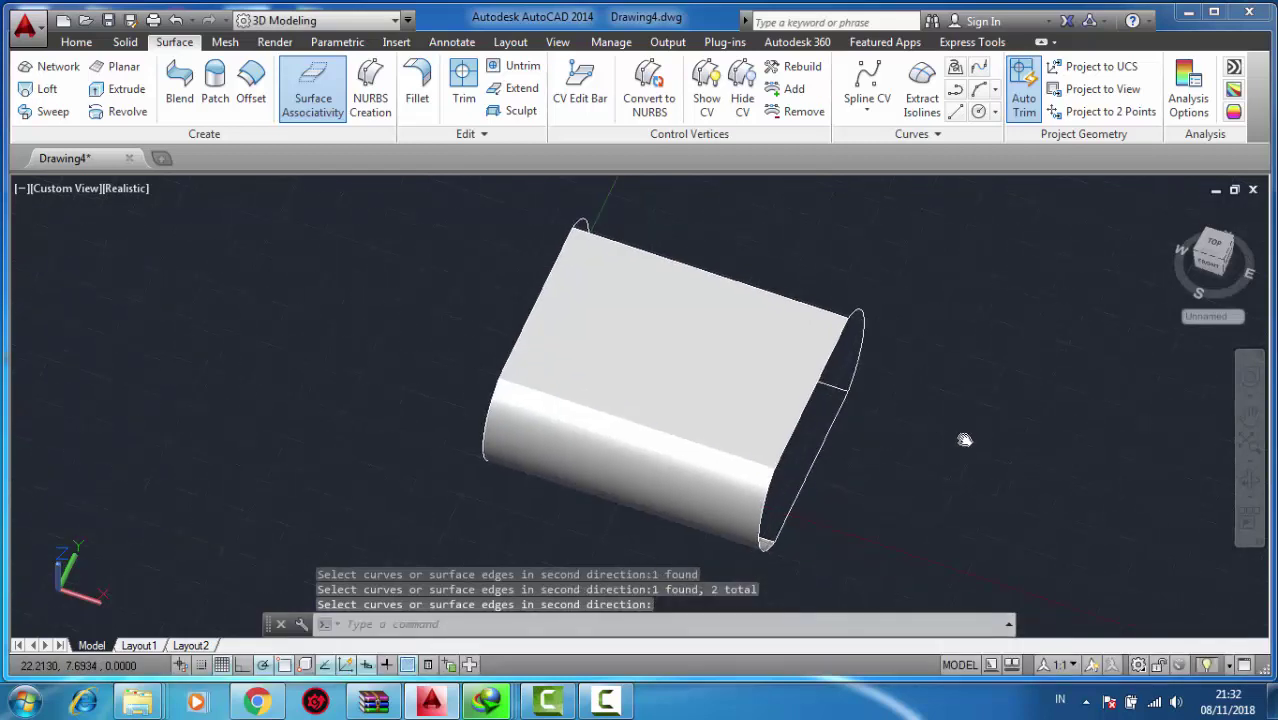
{"action": "left_click", "coordinate": [1248, 483]}
{"action": "left_click_drag", "start_coordinate": [1064, 503], "coordinate": [947, 414]}
{"action": "key", "text": "Escape"}
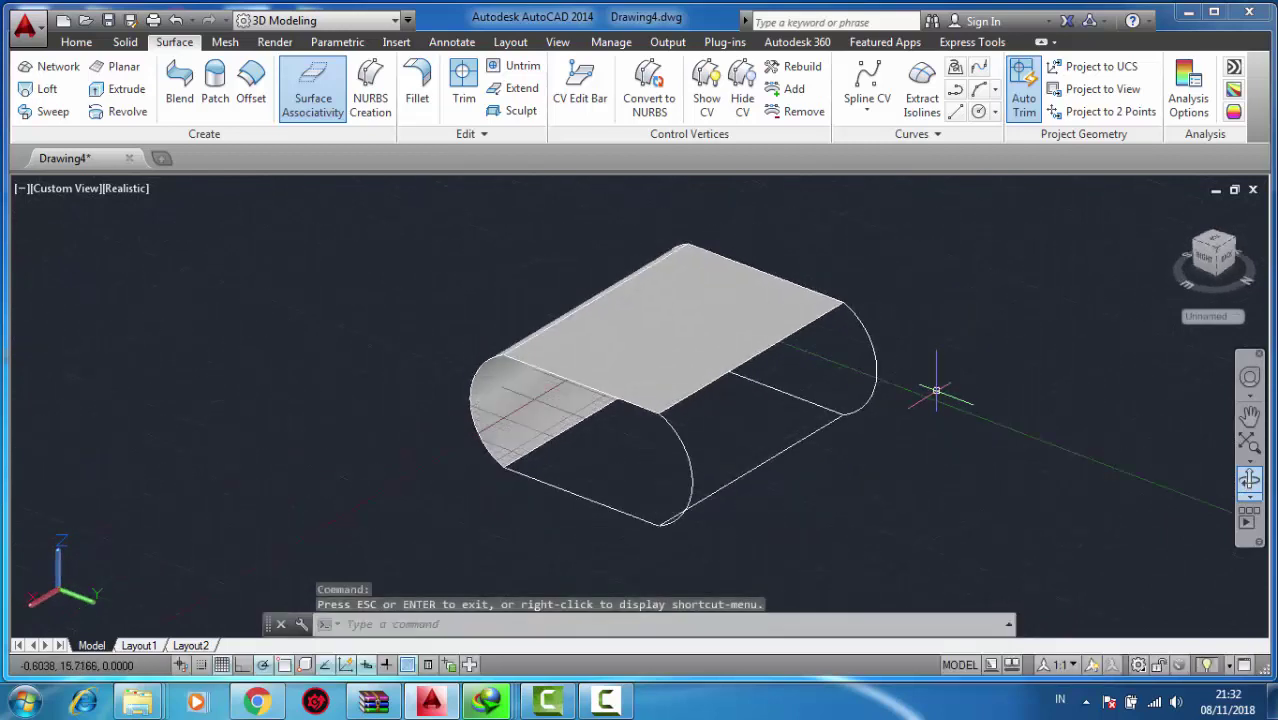
{"action": "key", "text": "Return"}
{"action": "key", "text": "Escape"}
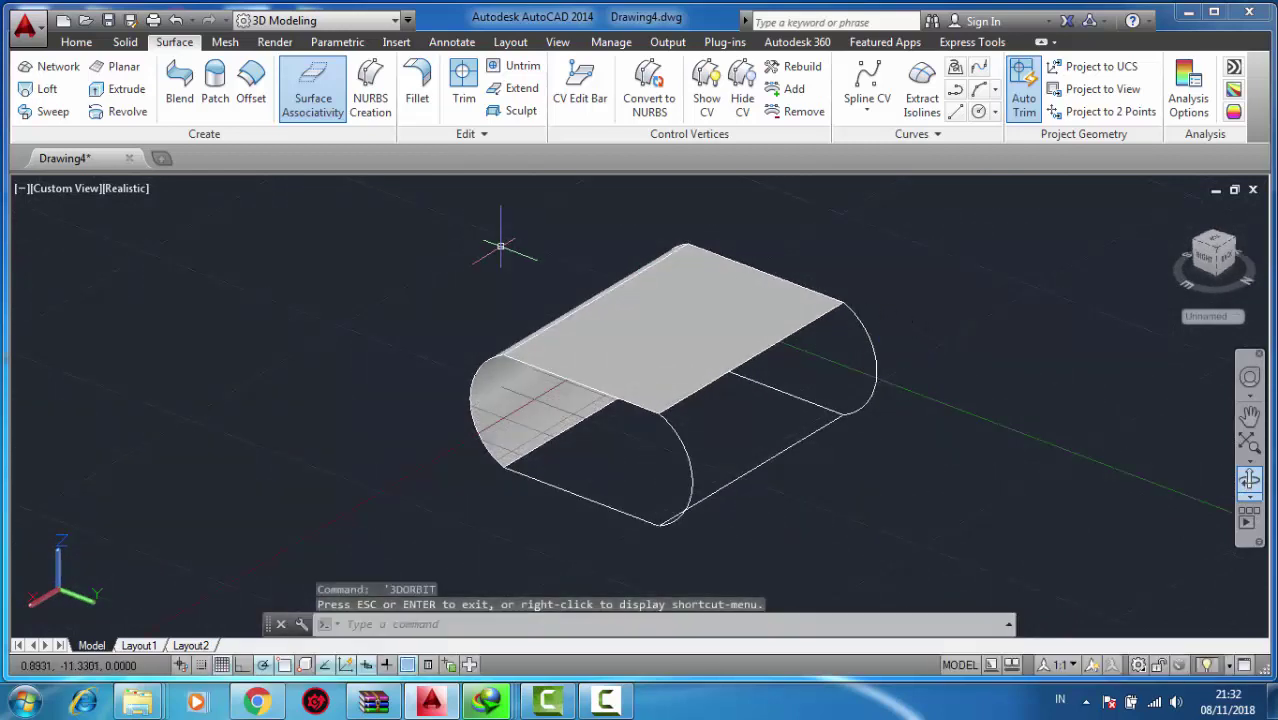
{"action": "left_click", "coordinate": [50, 70]}
{"action": "left_click", "coordinate": [758, 354]}
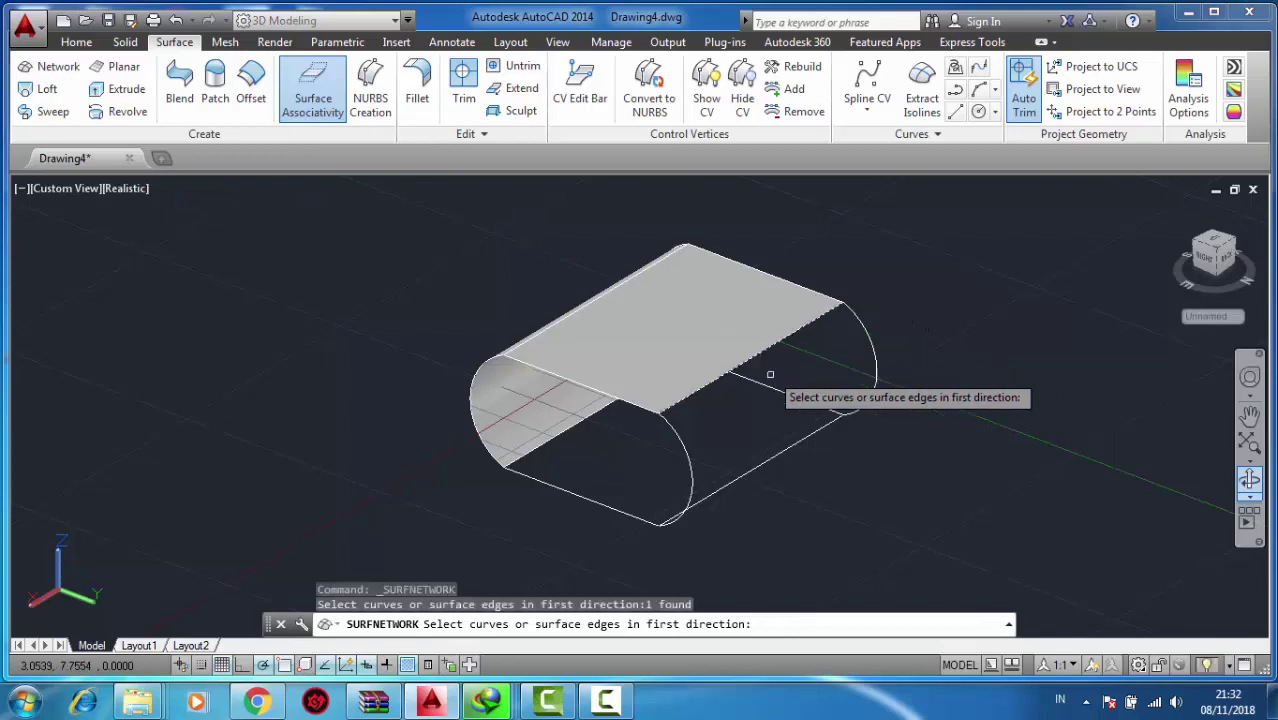
{"action": "left_click", "coordinate": [793, 447]}
{"action": "key", "text": "Return"}
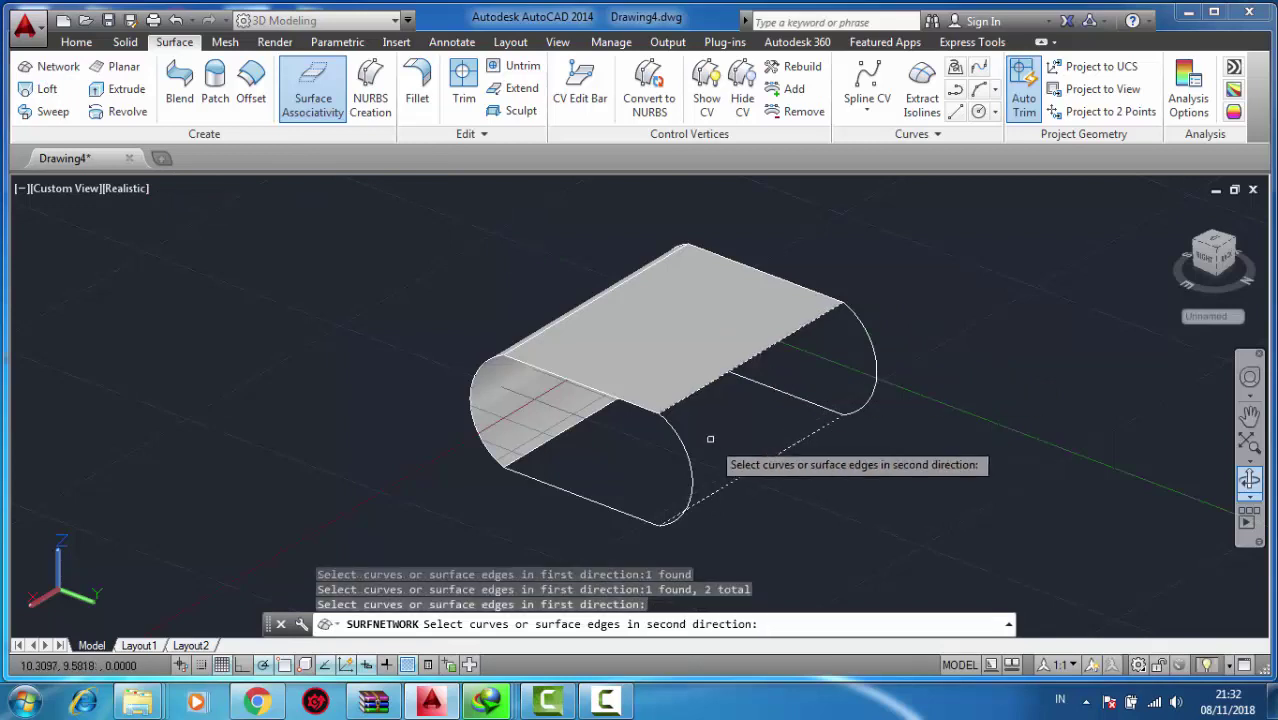
{"action": "left_click", "coordinate": [681, 439]}
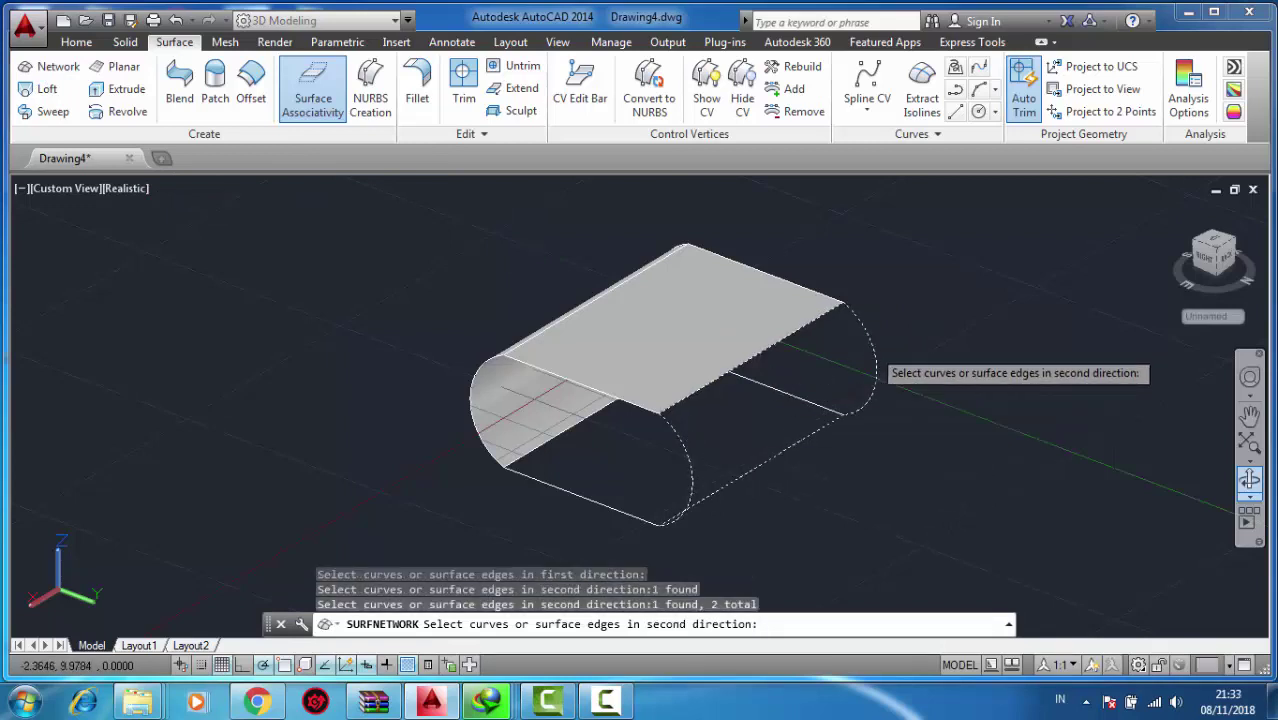
{"action": "key", "text": "Return"}
Orbit the model to a view facing its right end, with the open bottom between the rounded sides exposed.
{"action": "middle_click_drag", "start_coordinate": [873, 483], "coordinate": [896, 422]}
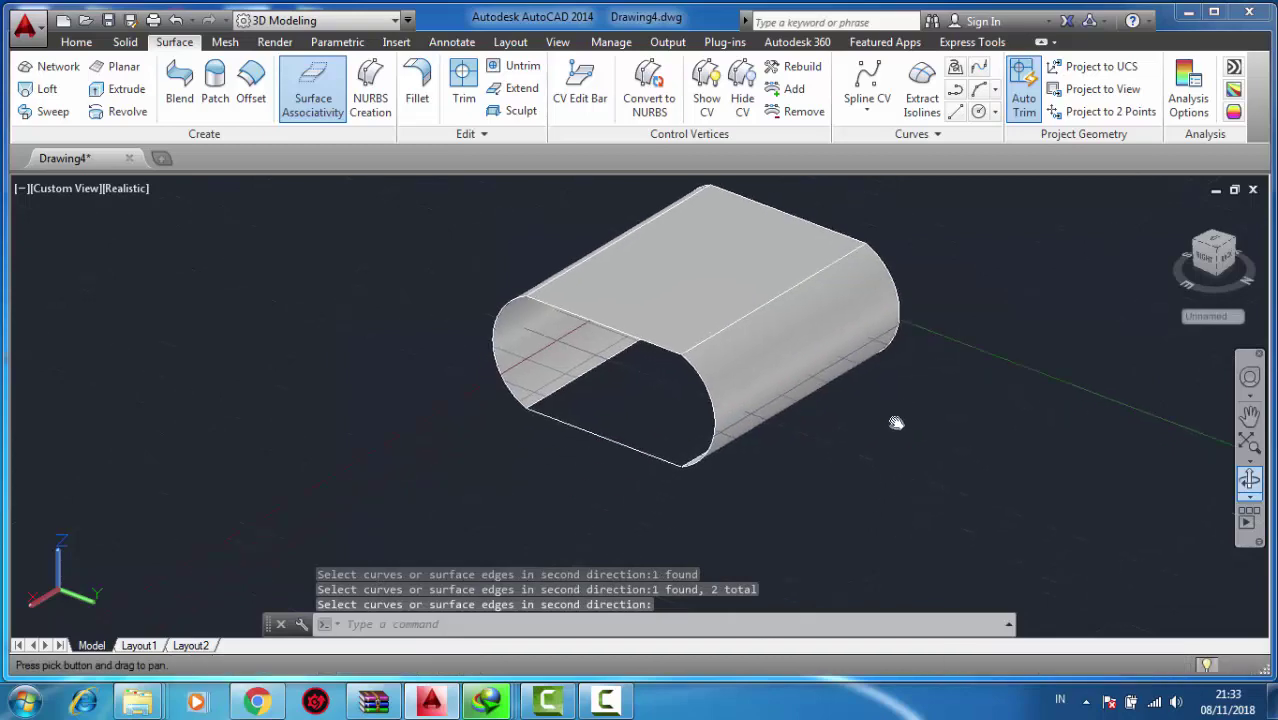
{"action": "scroll", "coordinate": [905, 421], "scroll_direction": "up", "scroll_amount": 2}
{"action": "left_click", "coordinate": [1249, 482]}
{"action": "left_click_drag", "start_coordinate": [1078, 499], "coordinate": [249, 211]}
{"action": "left_click", "coordinate": [40, 76]}
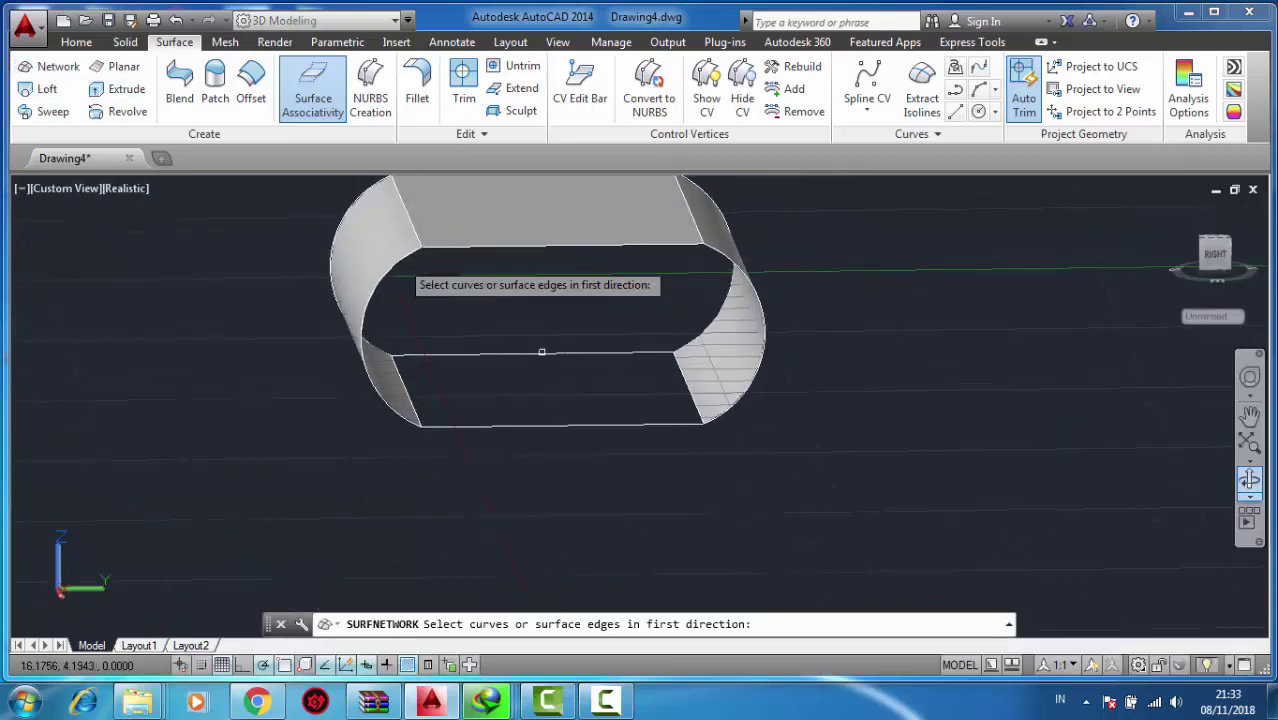
{"action": "left_click", "coordinate": [542, 354]}
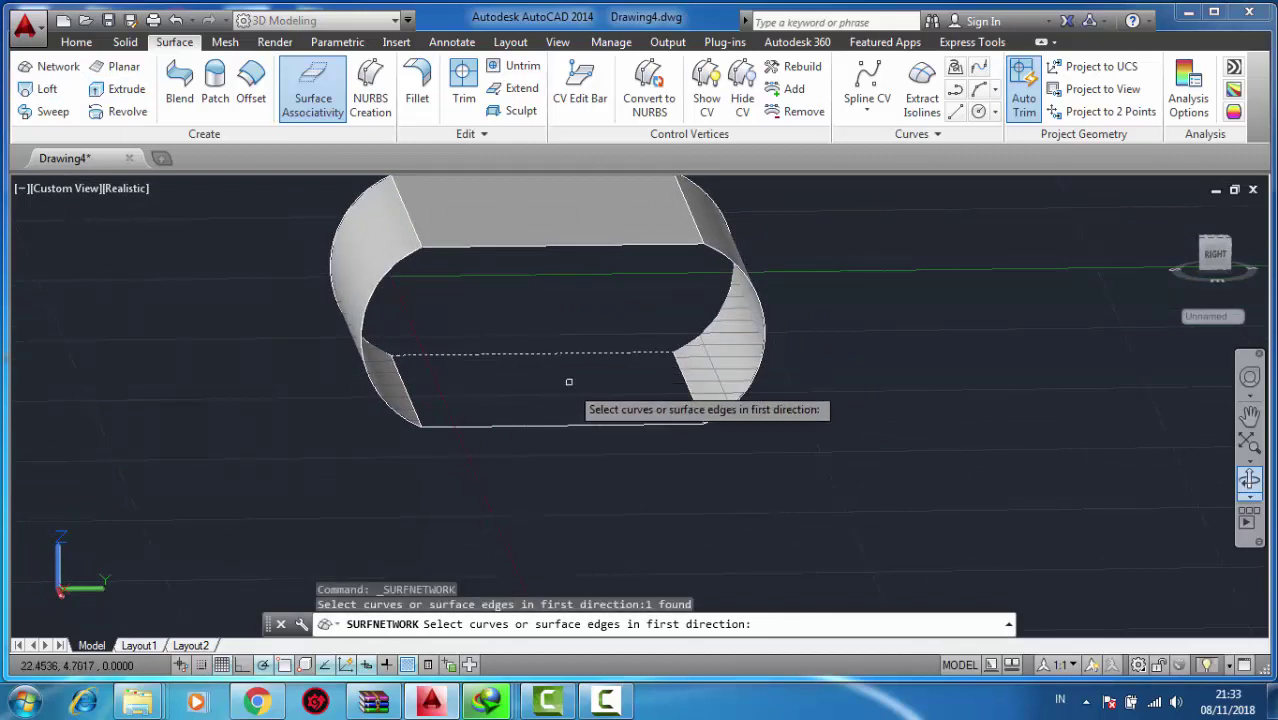
{"action": "left_click", "coordinate": [571, 425]}
{"action": "key", "text": "Return"}
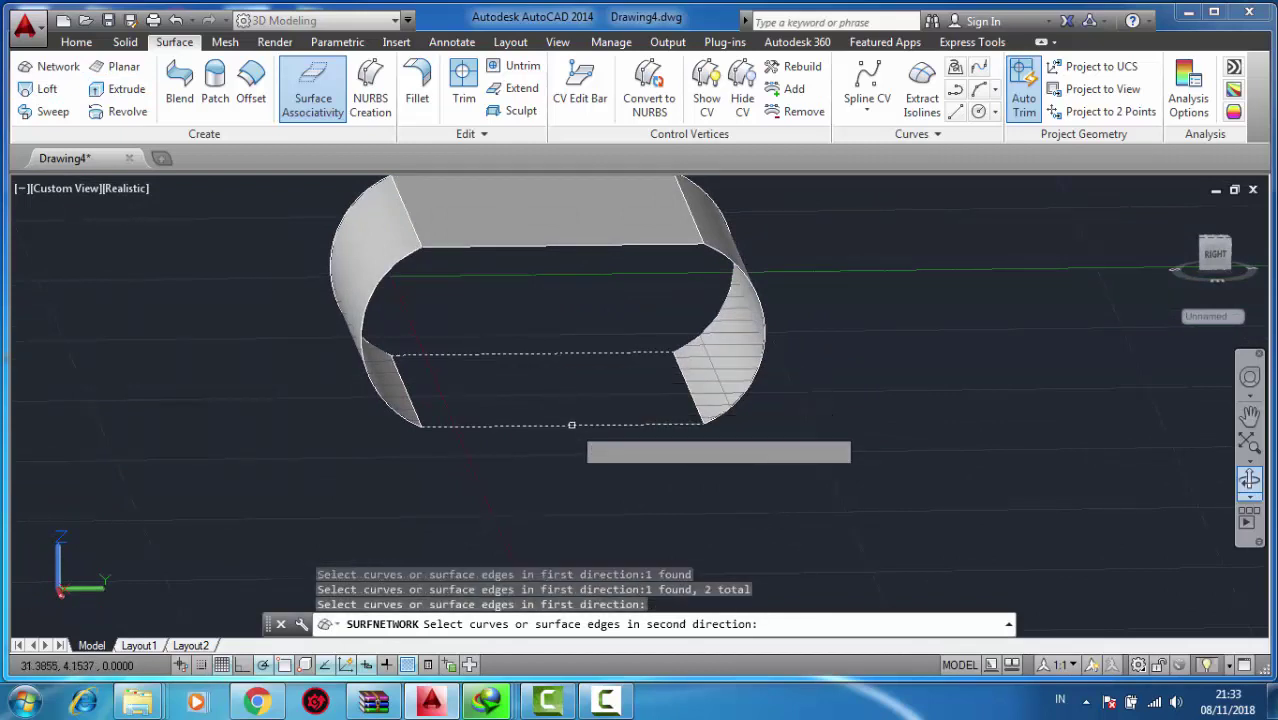
{"action": "left_click", "coordinate": [413, 401]}
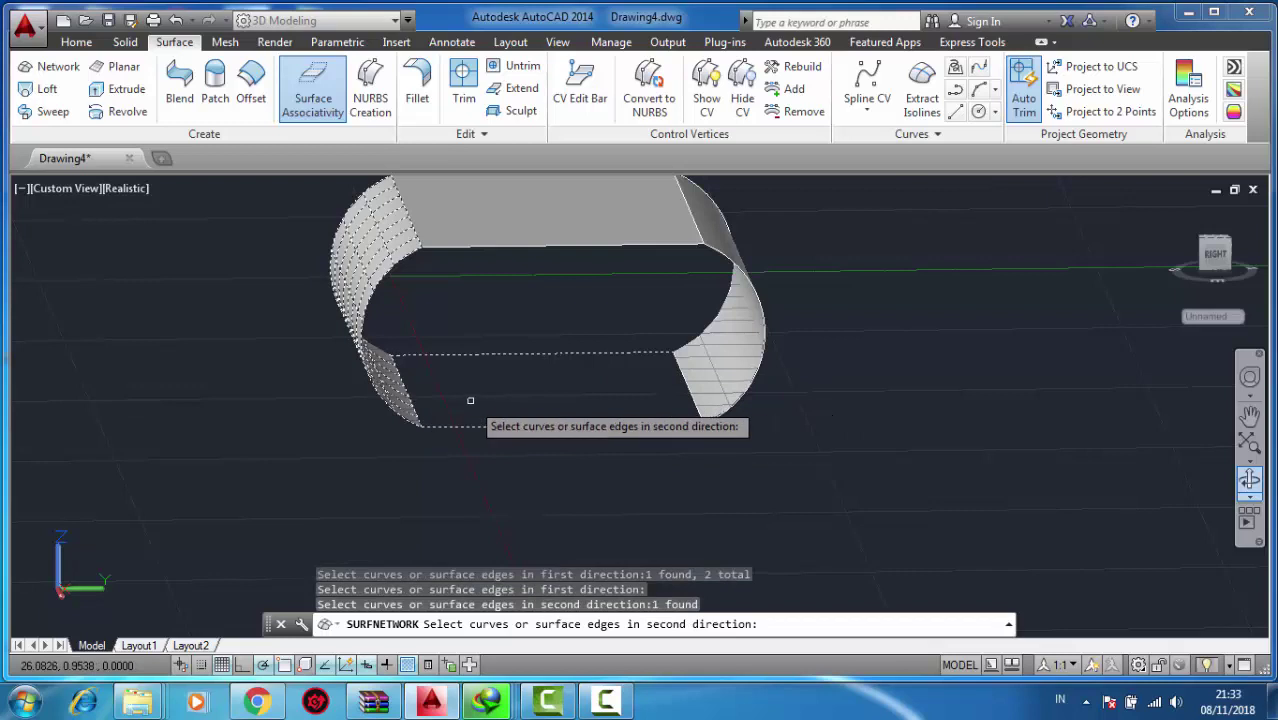
{"action": "key", "text": "Escape"}
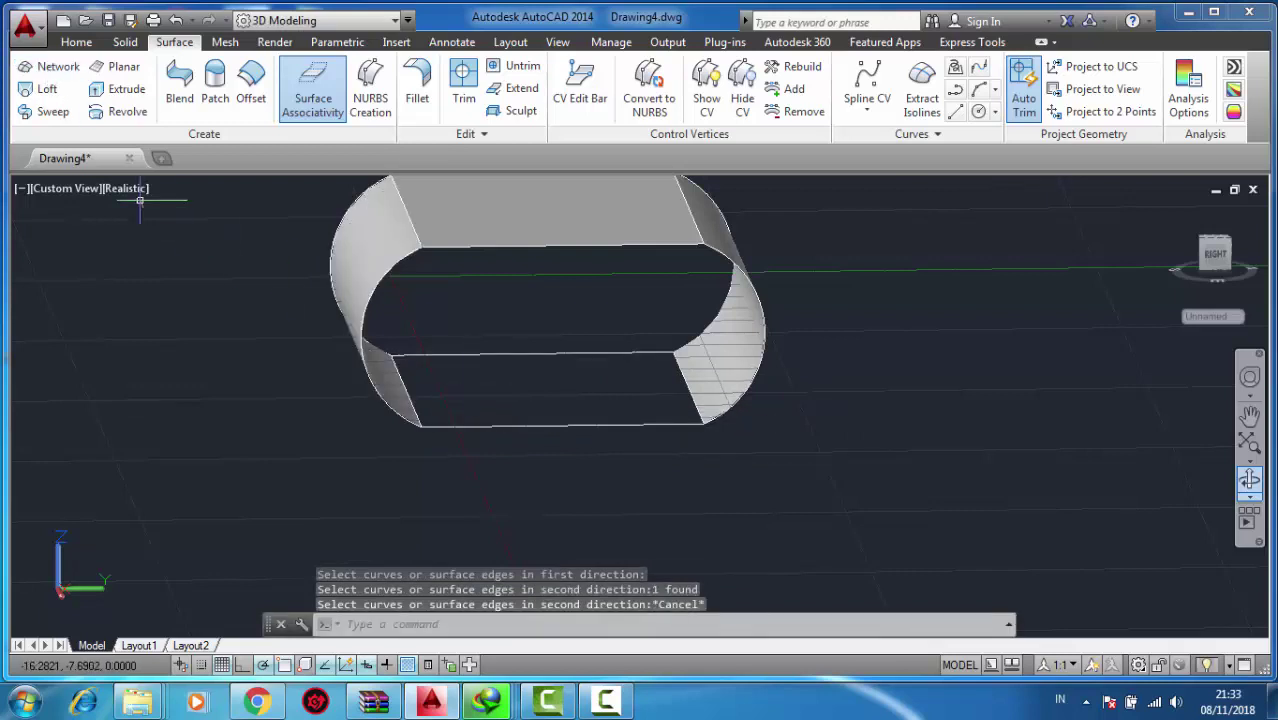
Create a network surface over the open bottom, using its two lengthwise edges first and the profiles' lower straight edges second.
{"action": "key", "text": "Return"}
{"action": "scroll", "coordinate": [459, 406], "scroll_direction": "down", "scroll_amount": 5}
{"action": "scroll", "coordinate": [417, 408], "scroll_direction": "up", "scroll_amount": 8}
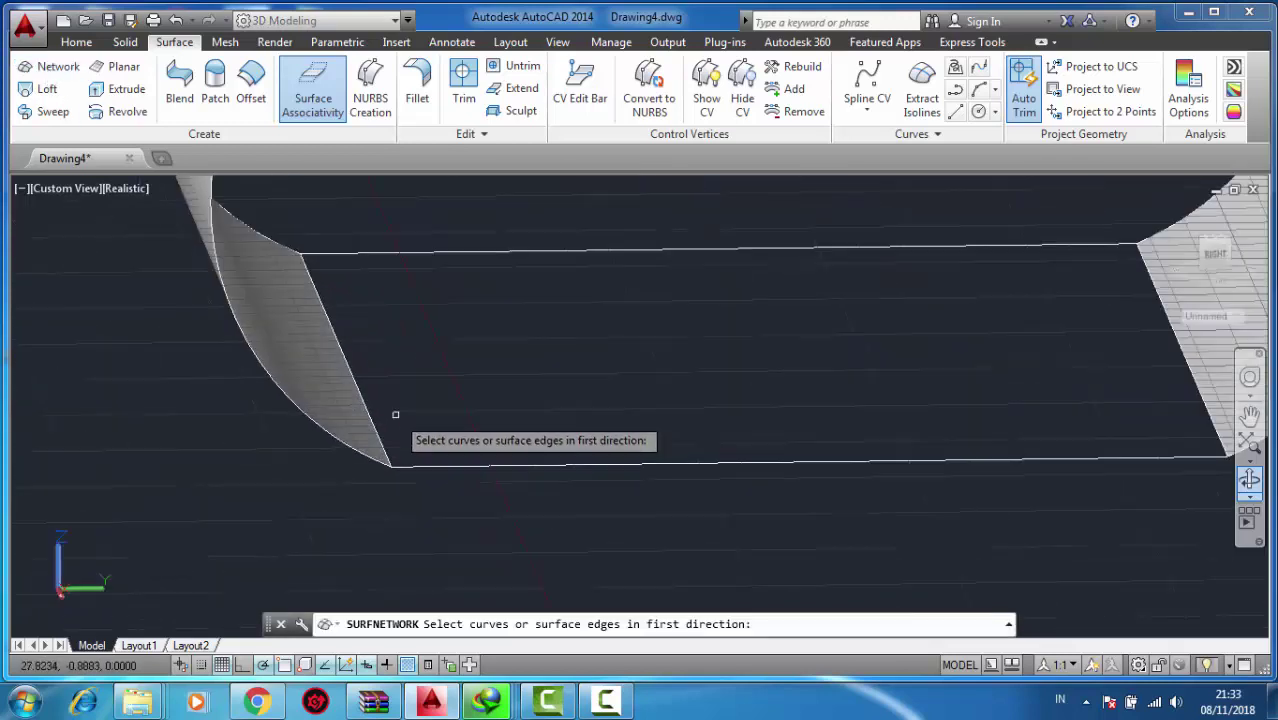
{"action": "left_click", "coordinate": [373, 422]}
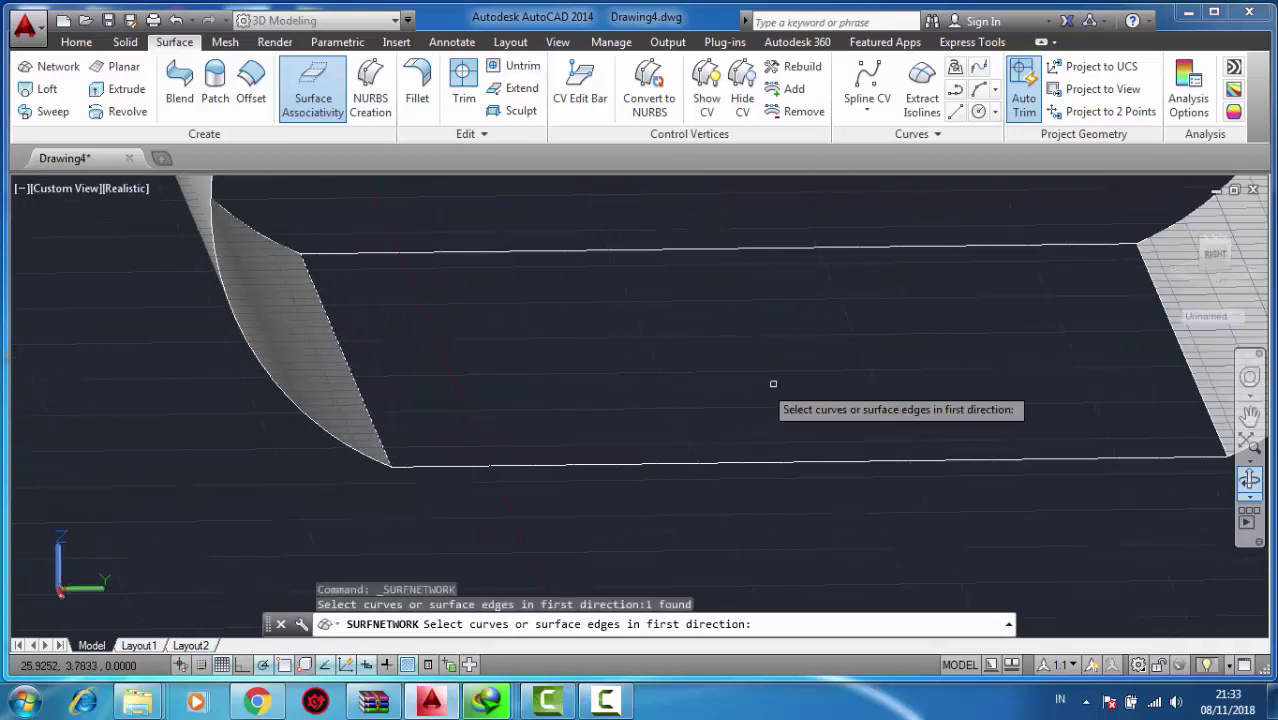
{"action": "left_click", "coordinate": [1183, 364]}
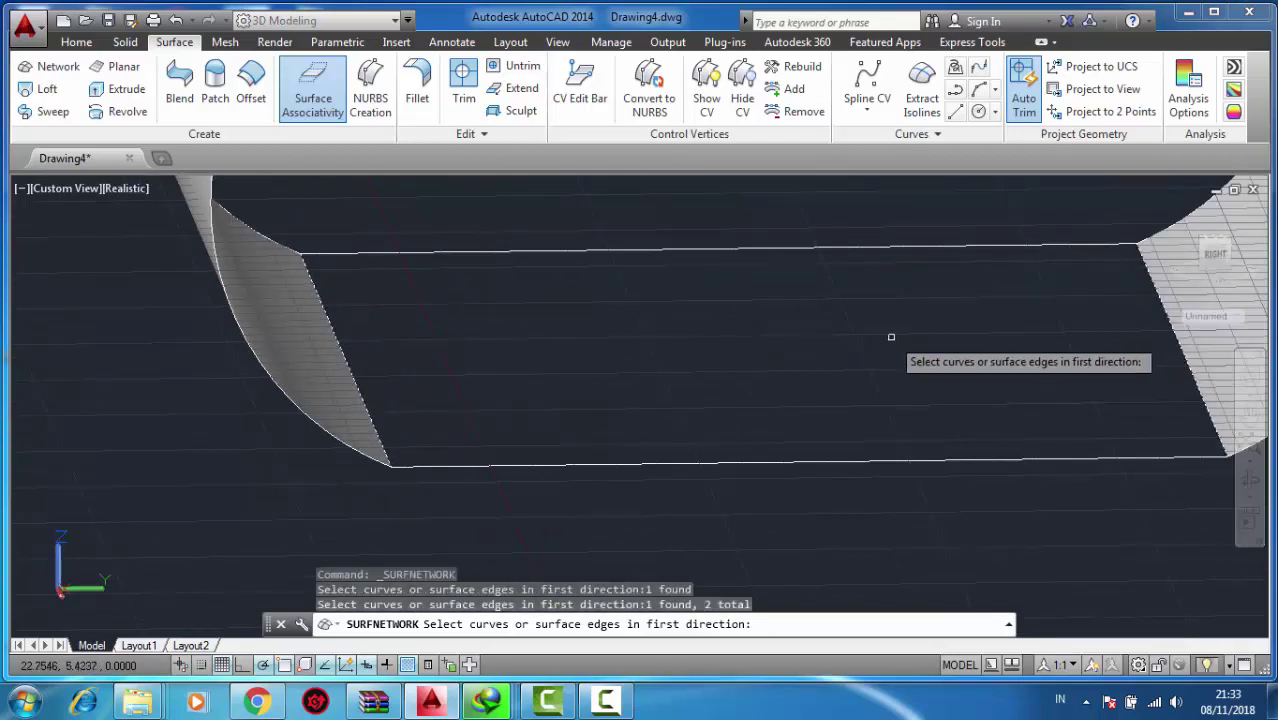
{"action": "key", "text": "Return"}
{"action": "left_click", "coordinate": [846, 246]}
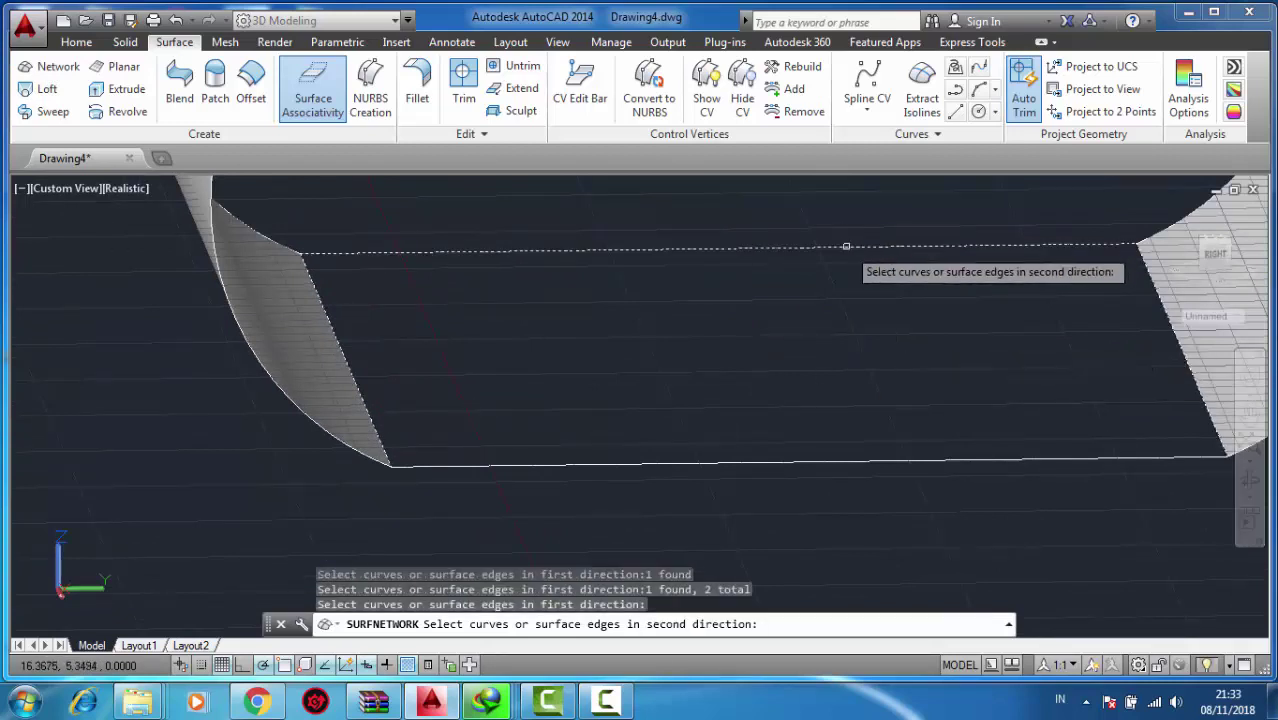
{"action": "left_click", "coordinate": [896, 459]}
{"action": "scroll", "coordinate": [975, 387], "scroll_direction": "down", "scroll_amount": 8}
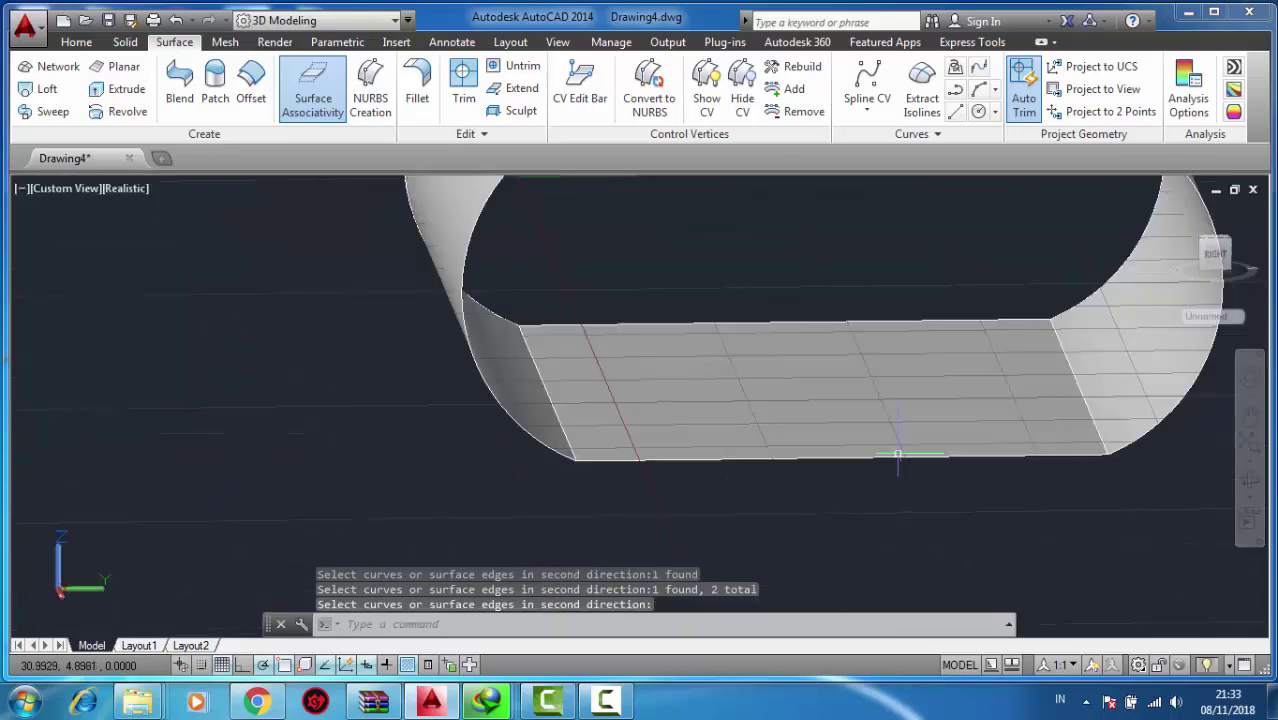
Generate a patch surface from the four boundary edges of the open end at the copied profile.
{"action": "scroll", "coordinate": [975, 387], "scroll_direction": "up", "scroll_amount": 7}
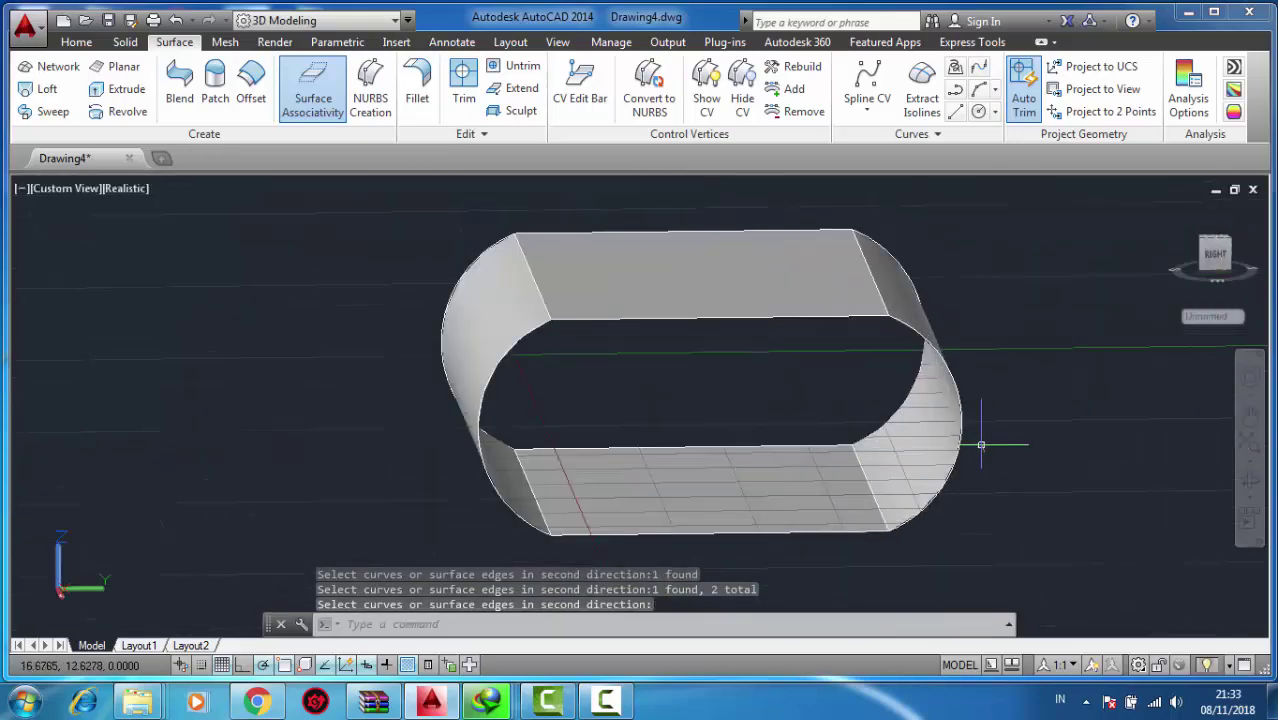
{"action": "left_click", "coordinate": [1250, 481]}
{"action": "left_click_drag", "start_coordinate": [1117, 513], "coordinate": [997, 536]}
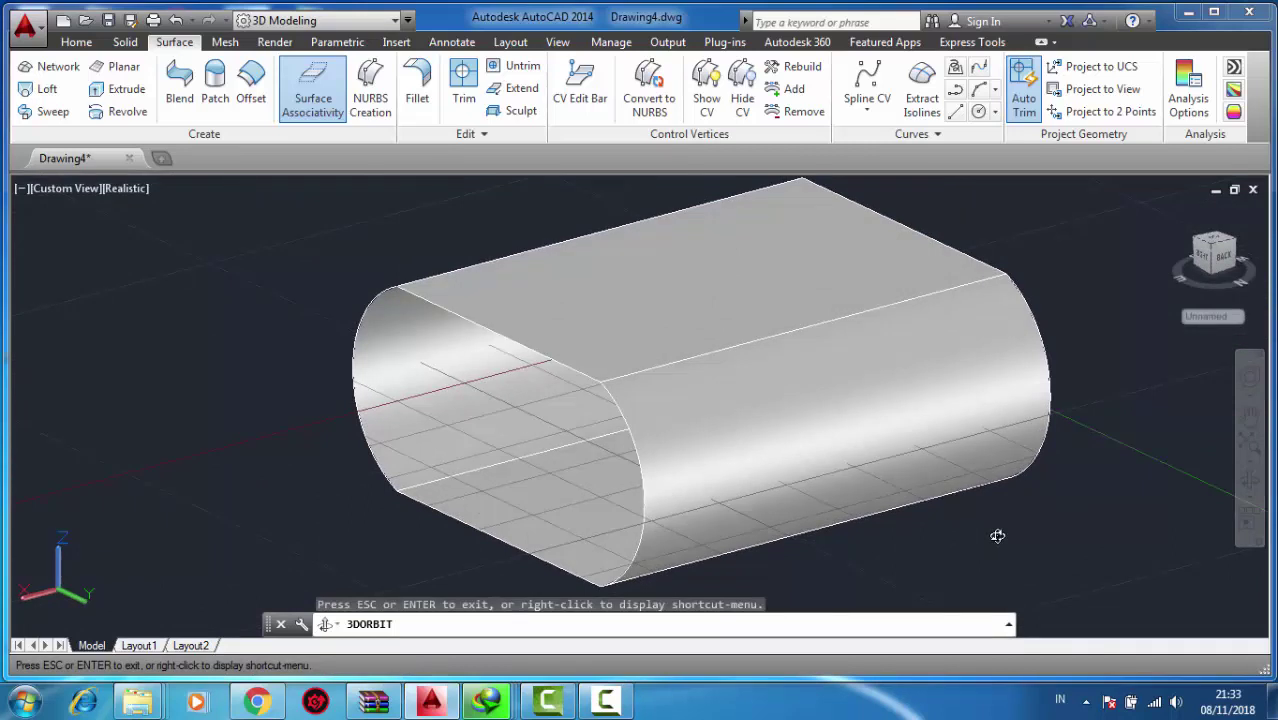
{"action": "left_click", "coordinate": [212, 90]}
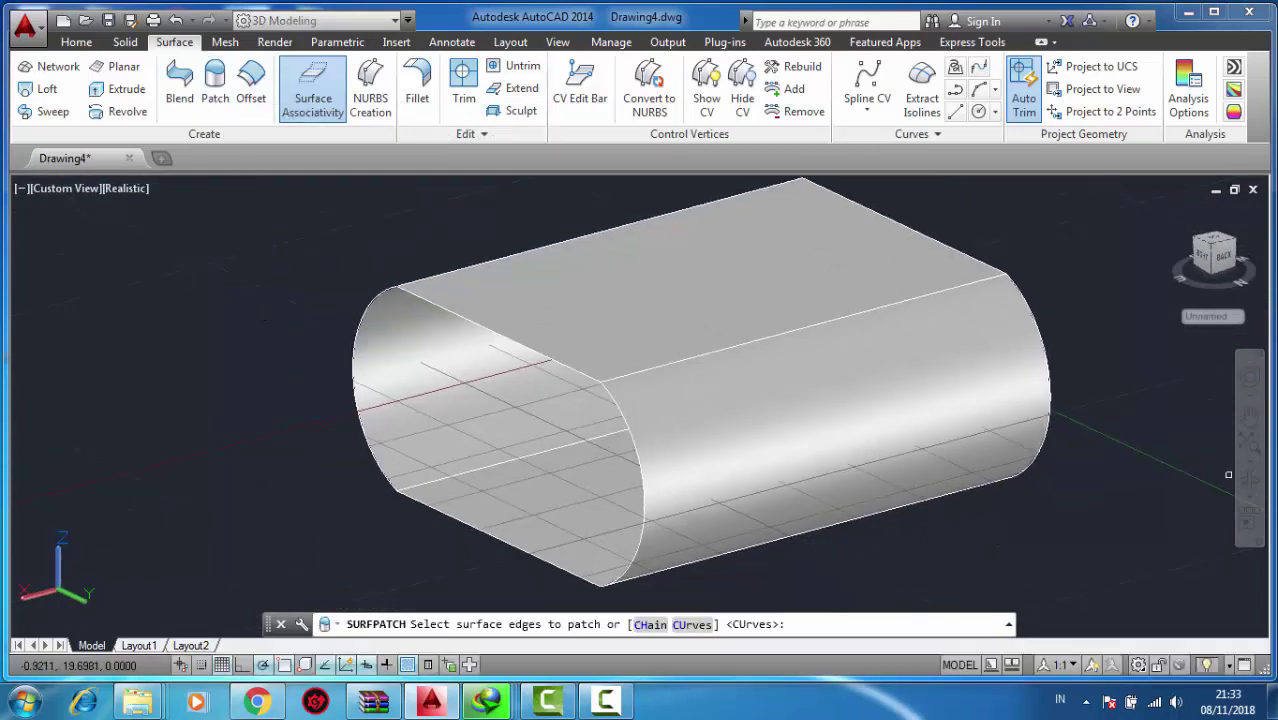
{"action": "left_click", "coordinate": [353, 338]}
{"action": "left_click", "coordinate": [421, 299]}
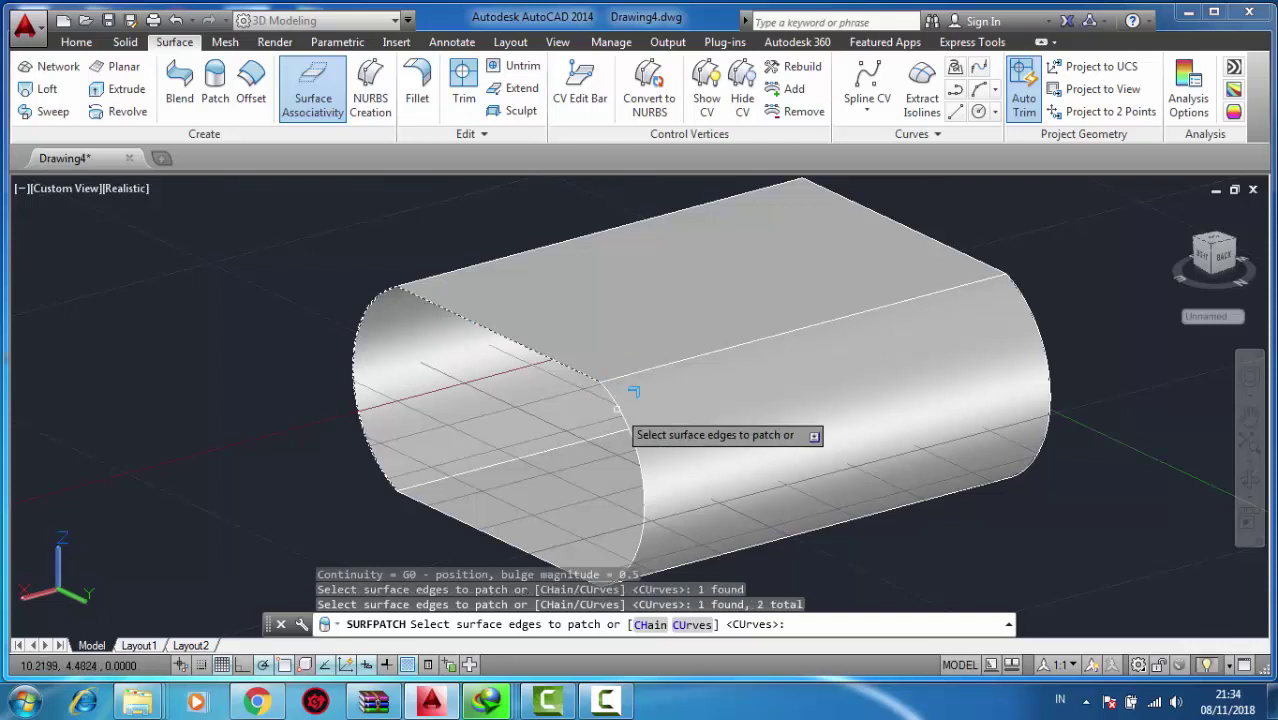
{"action": "left_click", "coordinate": [617, 394]}
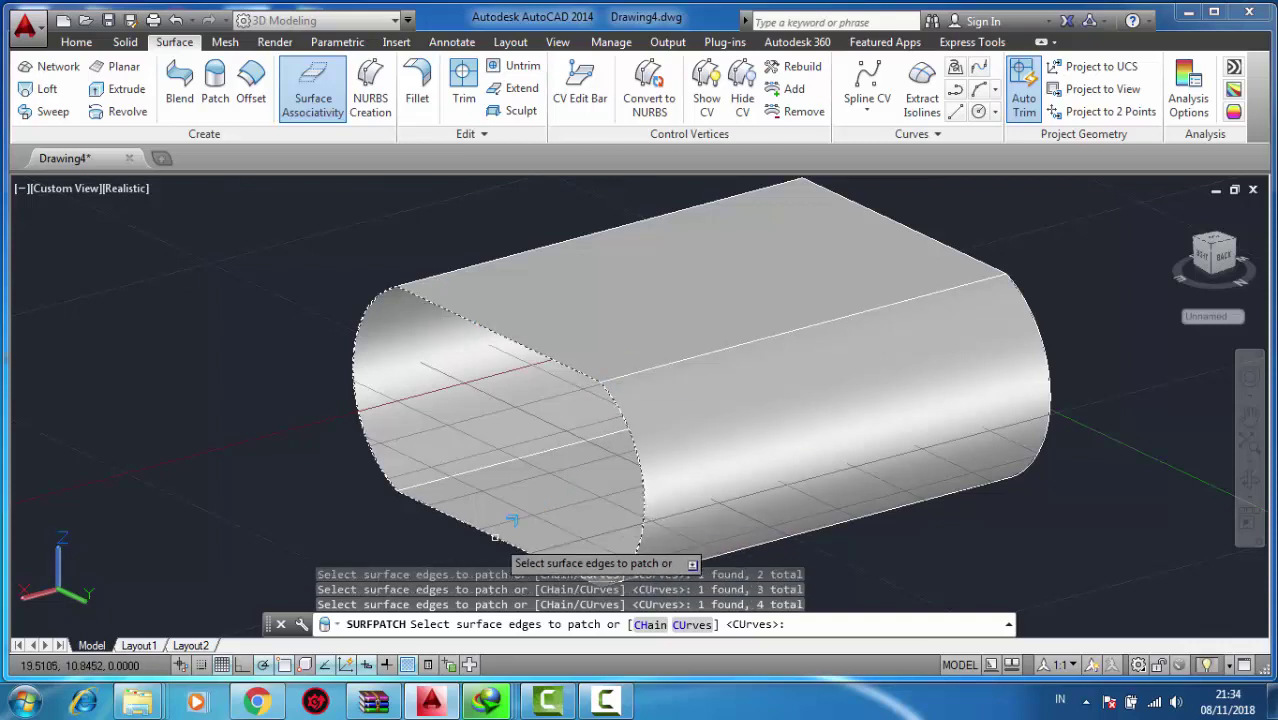
{"action": "key", "text": "Return"}
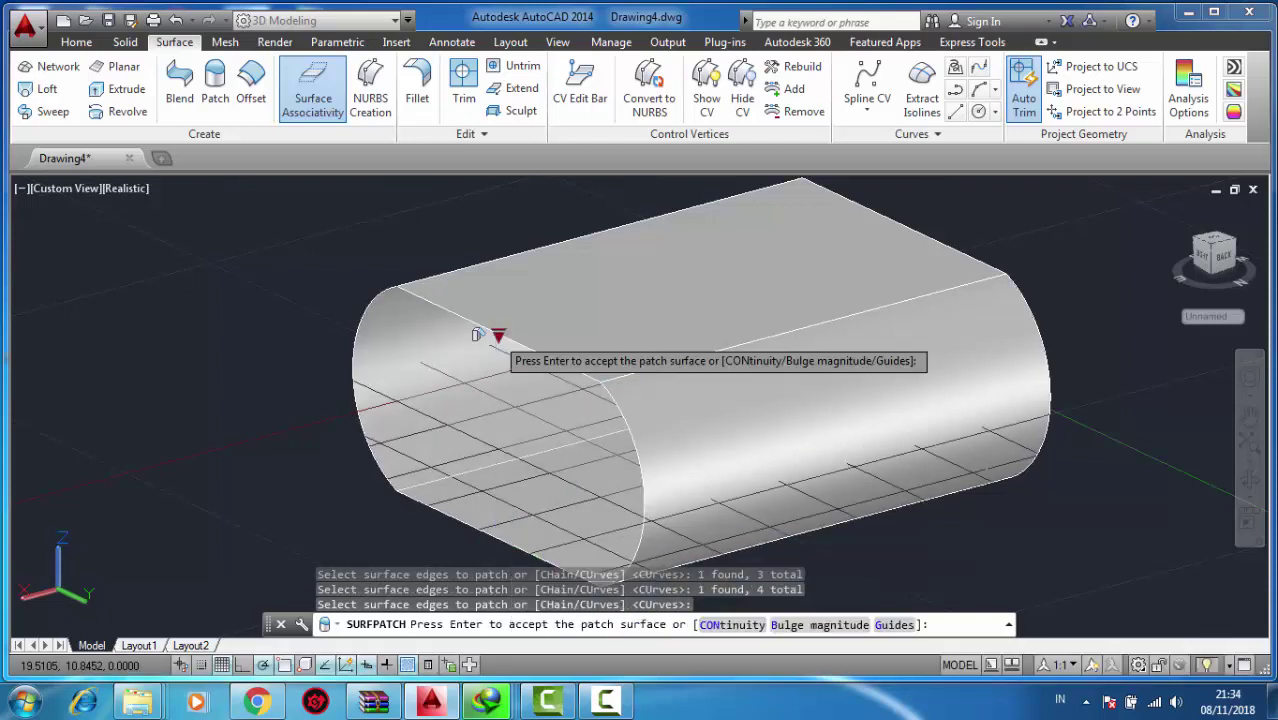
Change the patch's edge continuity to a smooth outward-bulging shape and accept the end cap.
{"action": "mouse_move", "coordinate": [498, 336]}
{"action": "left_click", "coordinate": [528, 368]}
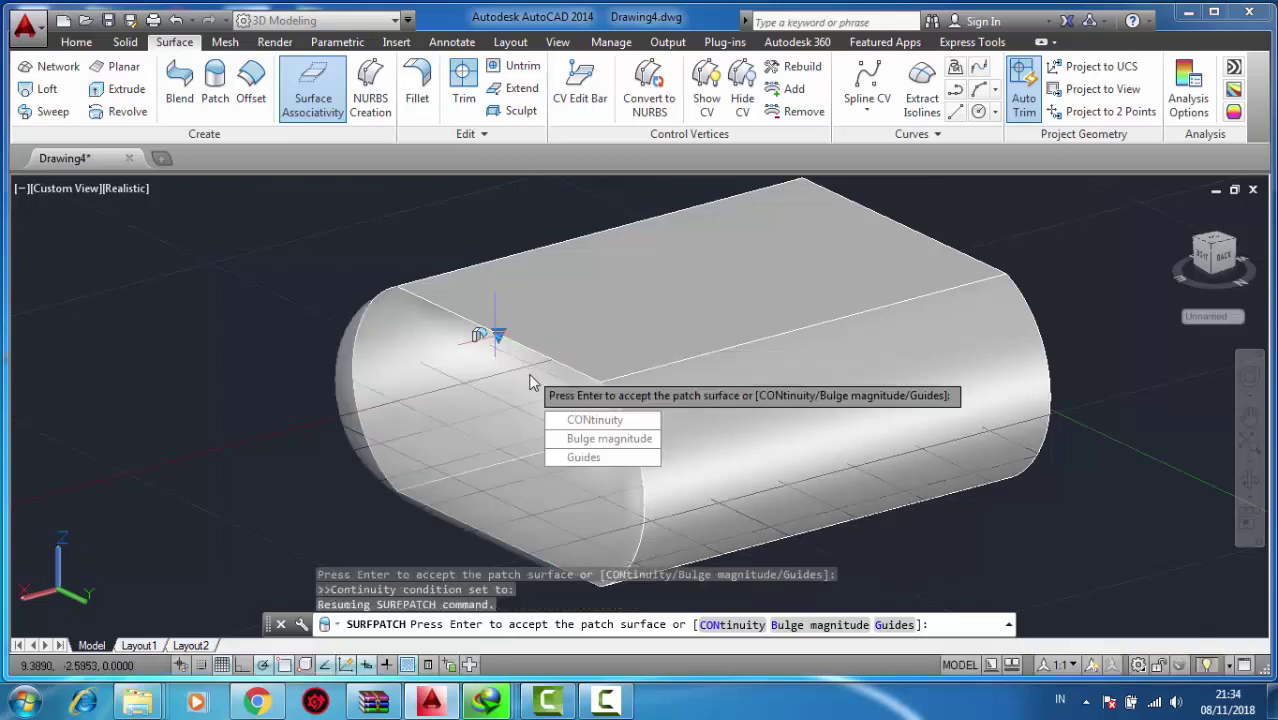
{"action": "key", "text": "Return"}
{"action": "scroll", "coordinate": [480, 335], "scroll_direction": "down", "scroll_amount": 4}
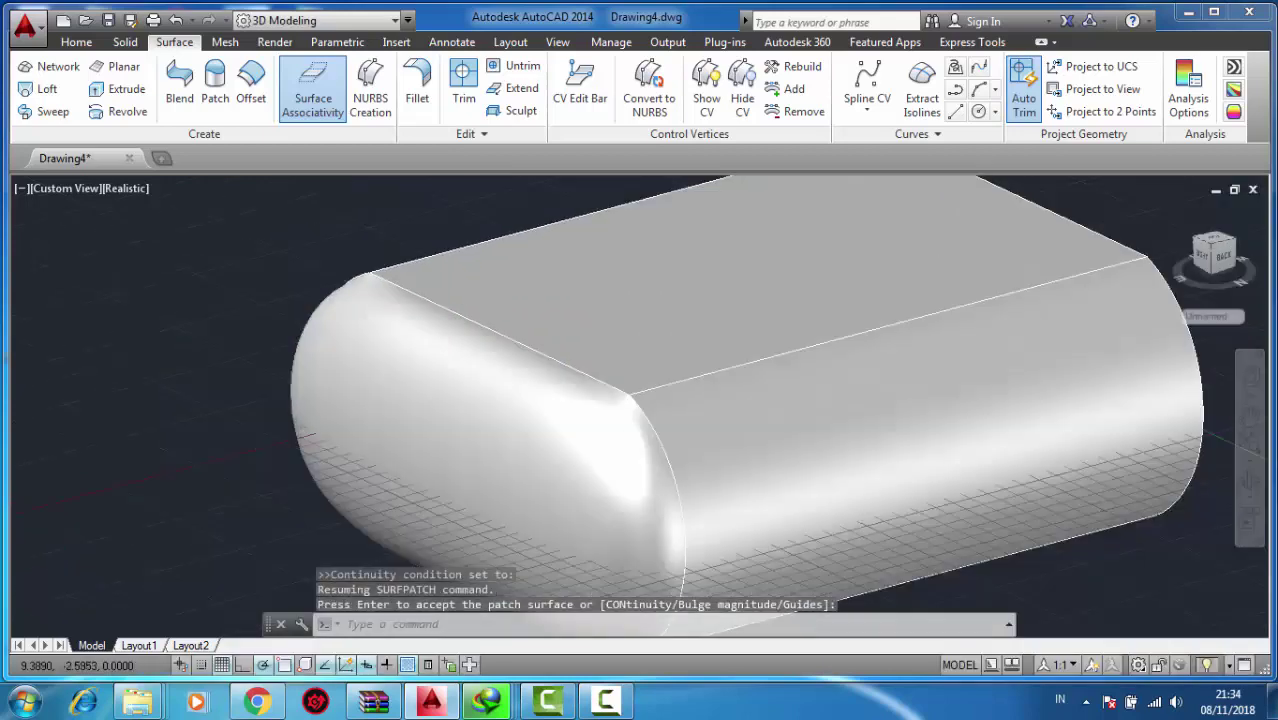
Draw a 10-unit line across the top face, joining the midpoints of its two lengthwise edges.
{"action": "scroll", "coordinate": [864, 300], "scroll_direction": "down", "scroll_amount": 3}
{"action": "scroll", "coordinate": [852, 308], "scroll_direction": "up", "scroll_amount": 2}
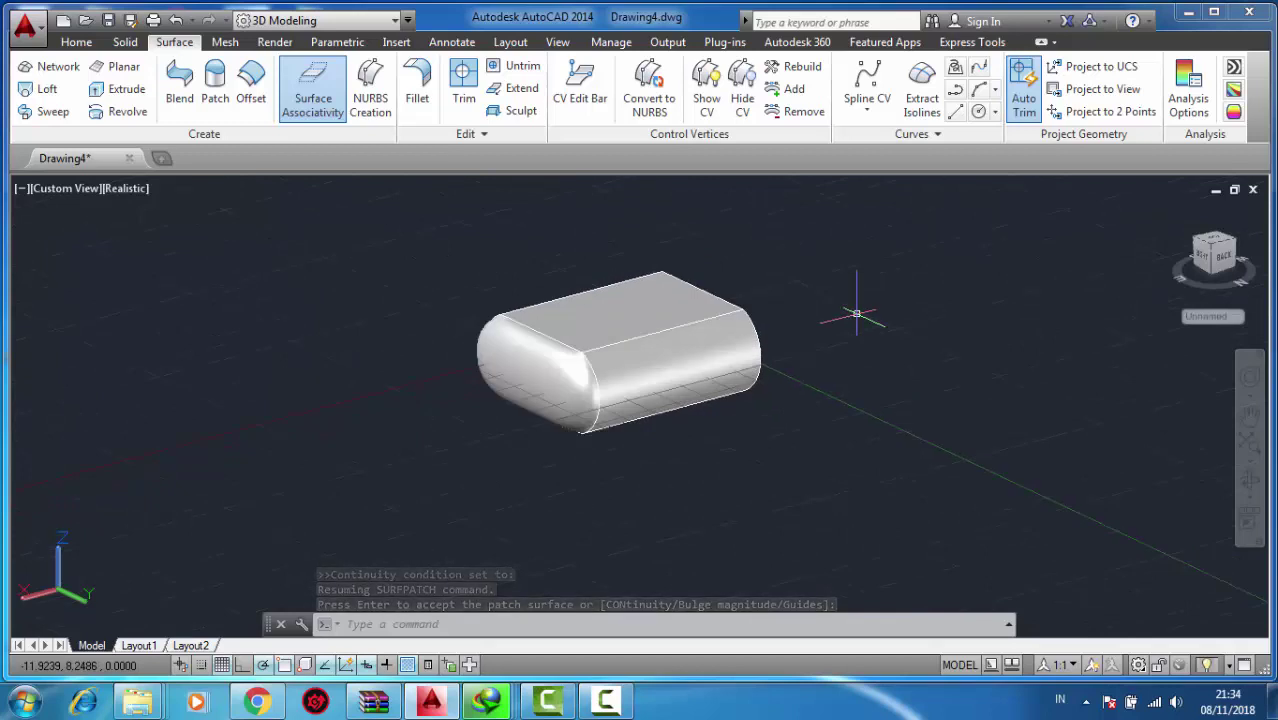
{"action": "key", "text": "Return"}
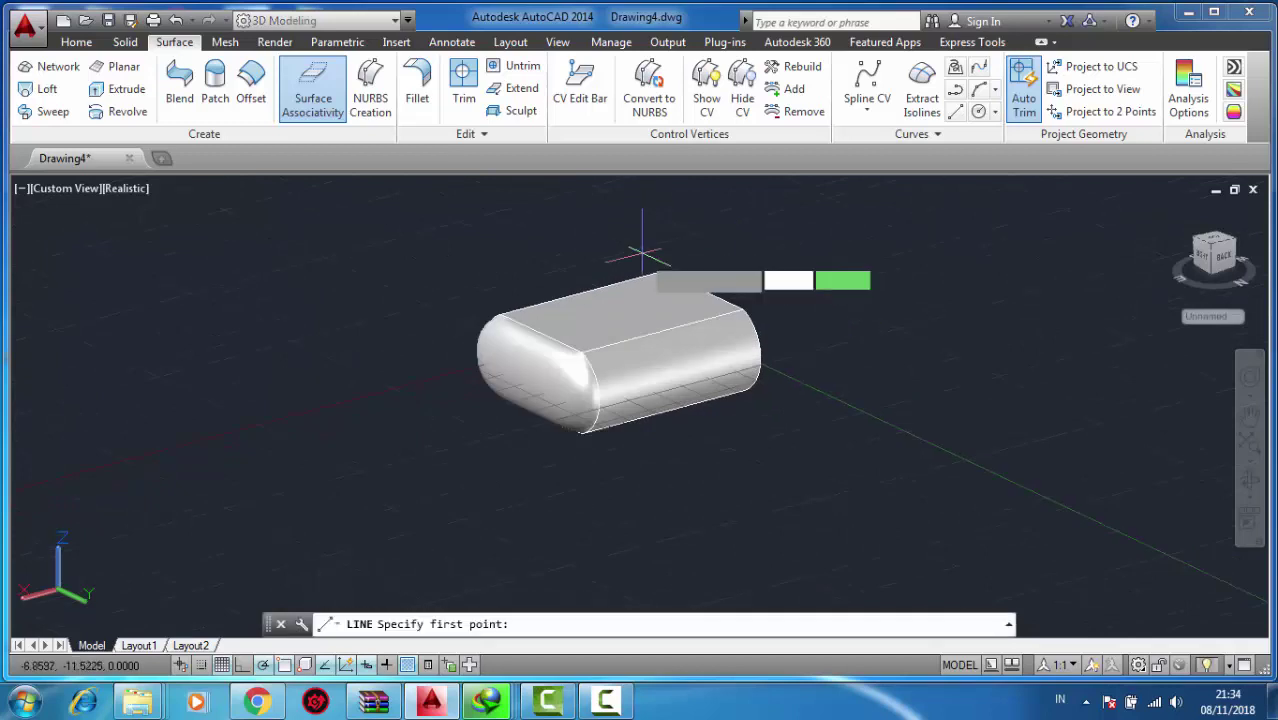
{"action": "left_click", "coordinate": [640, 322]}
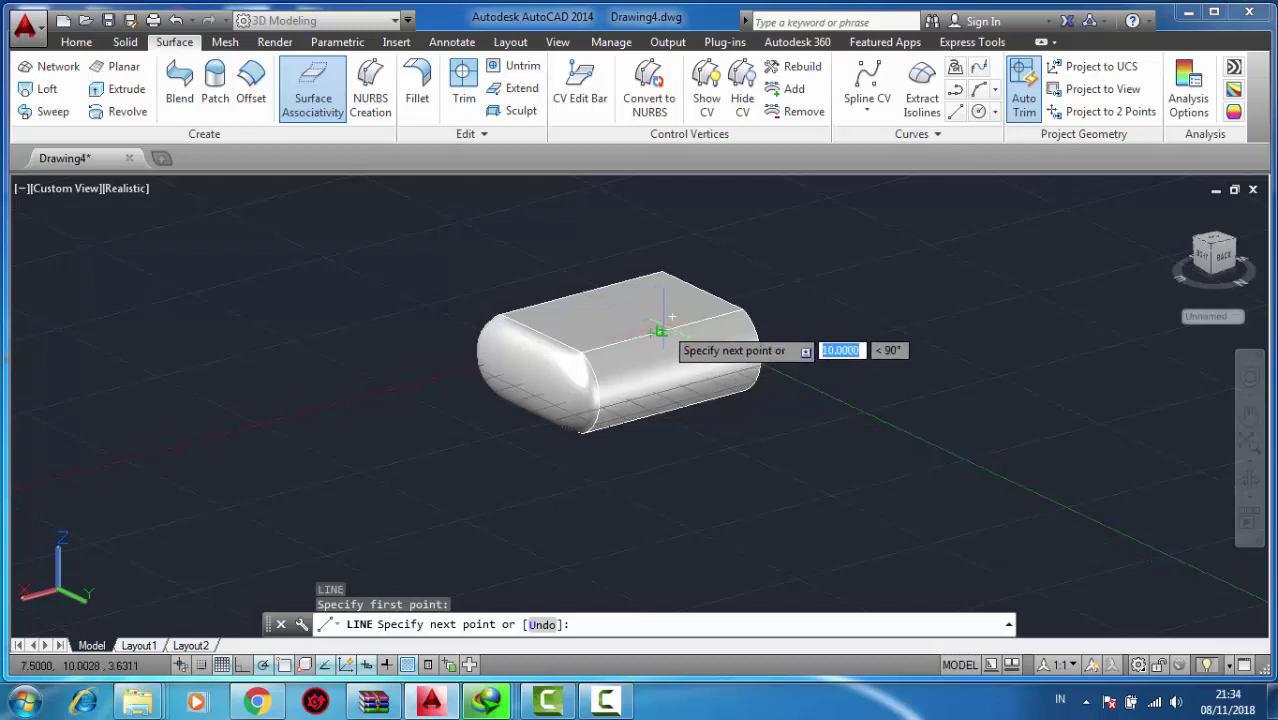
{"action": "scroll", "coordinate": [661, 330], "scroll_direction": "up", "scroll_amount": 2}
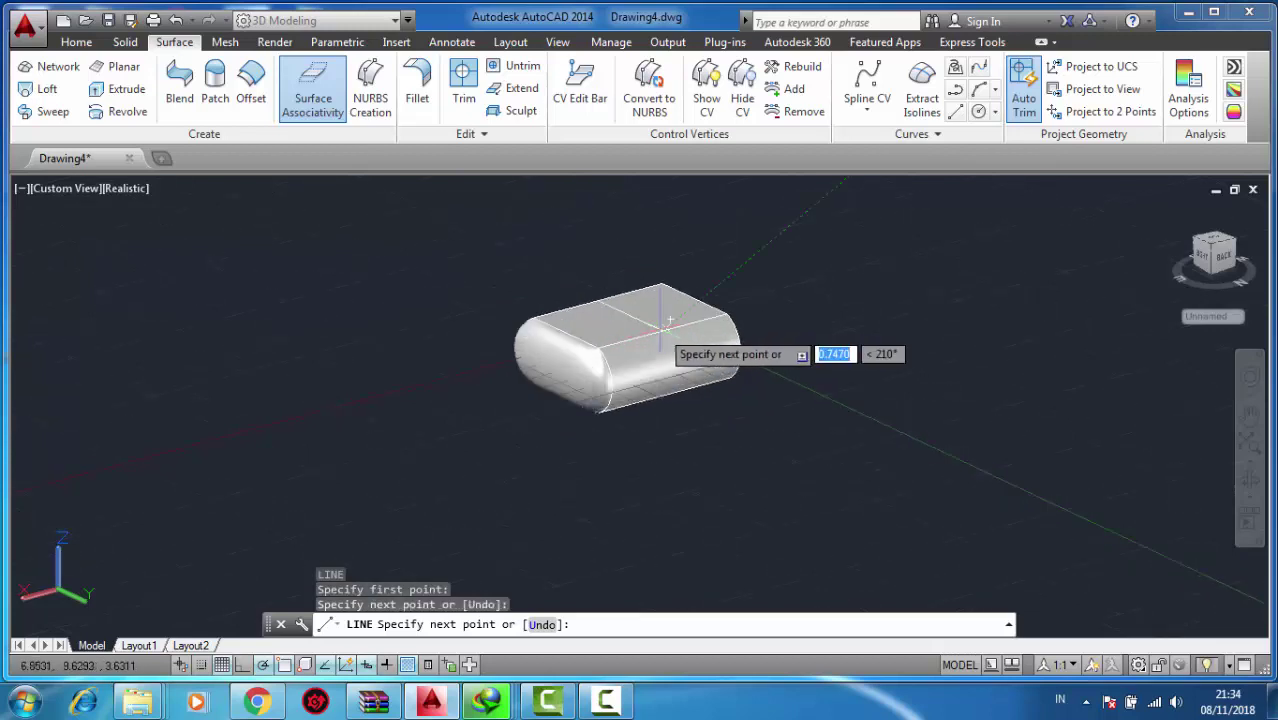
{"action": "key", "text": "Escape"}
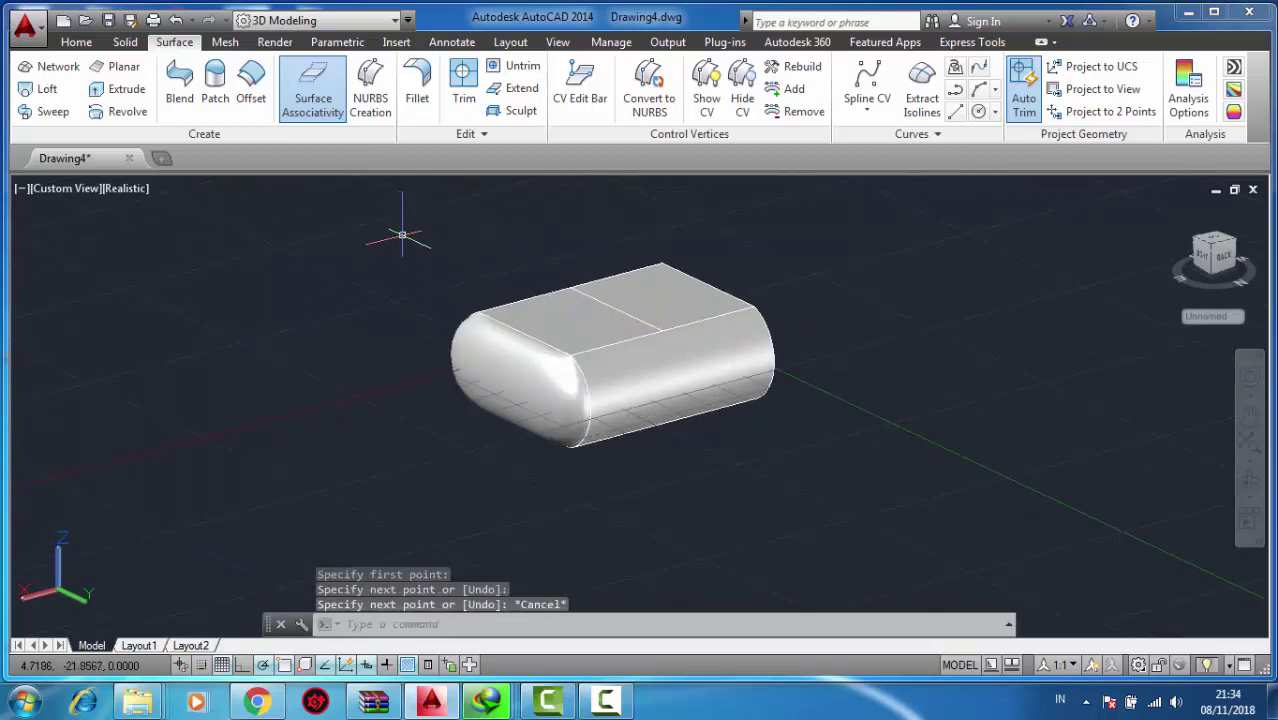
Mirror the bulging end cap to the opposite open end about the line across the top face, keeping the original.
{"action": "type", "text": "mi"}
{"action": "key", "text": "Return"}
{"action": "left_click", "coordinate": [503, 355]}
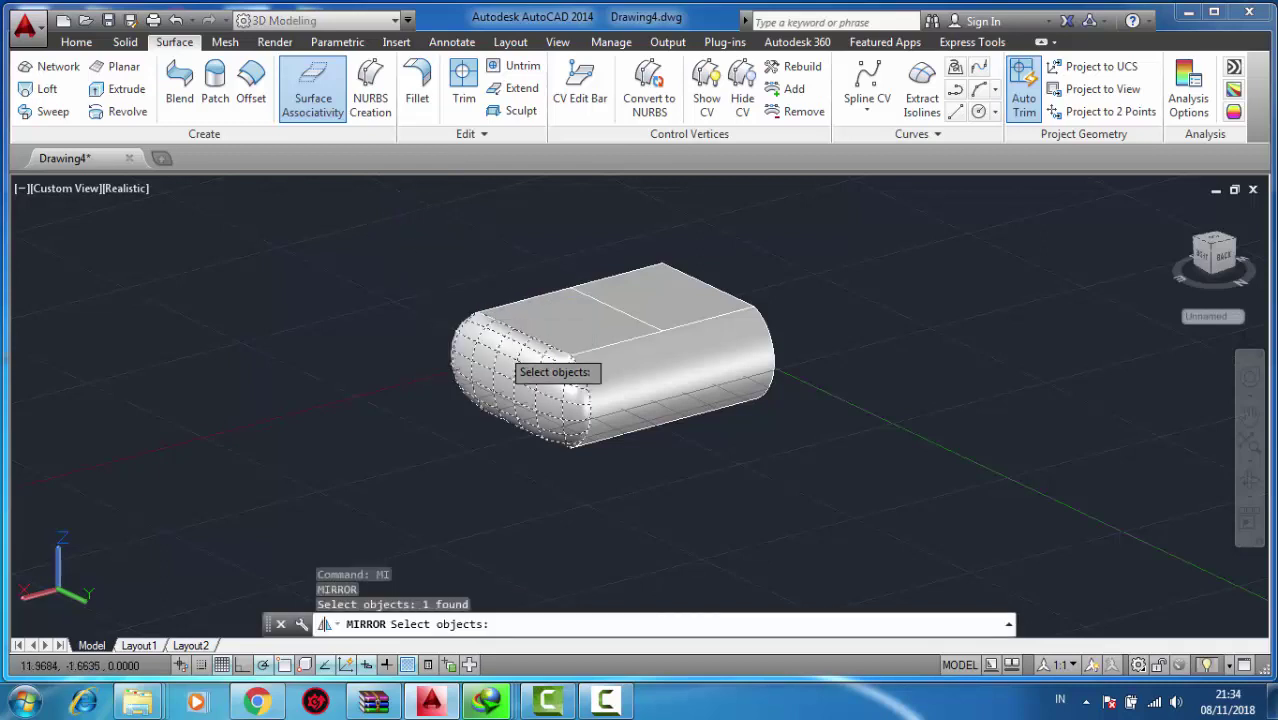
{"action": "key", "text": "Return"}
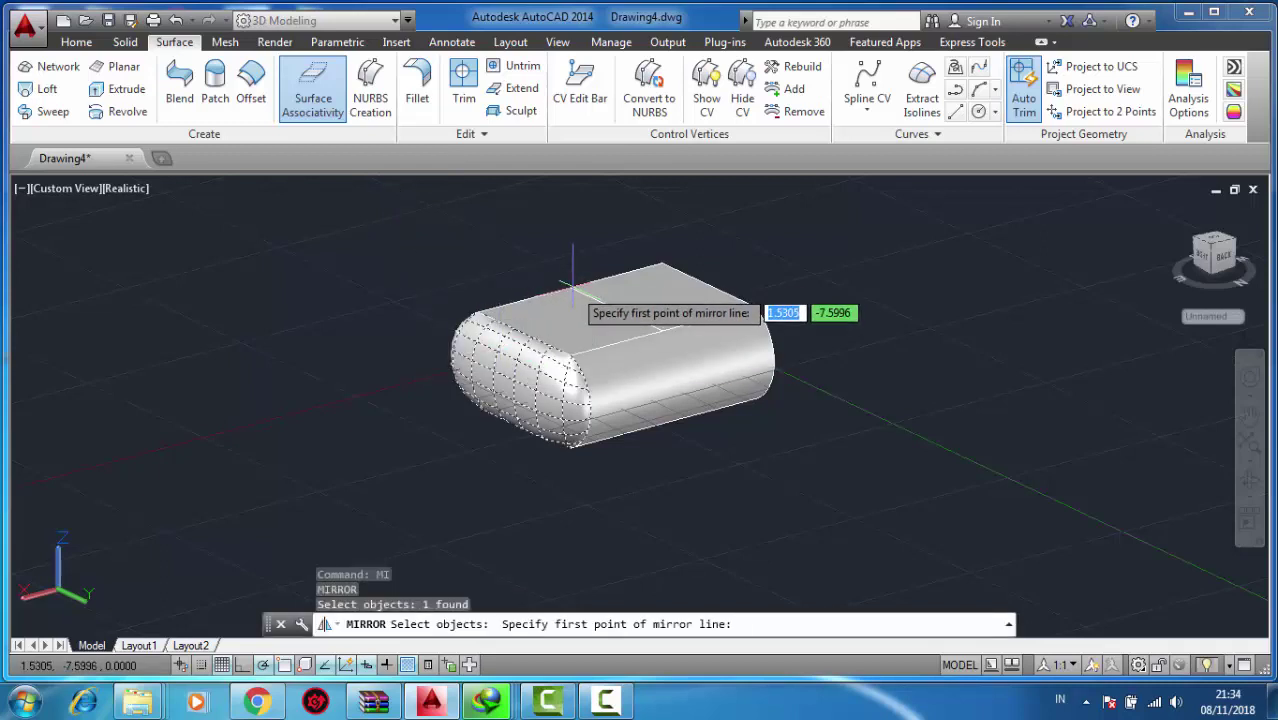
{"action": "scroll", "coordinate": [597, 305], "scroll_direction": "up", "scroll_amount": 2}
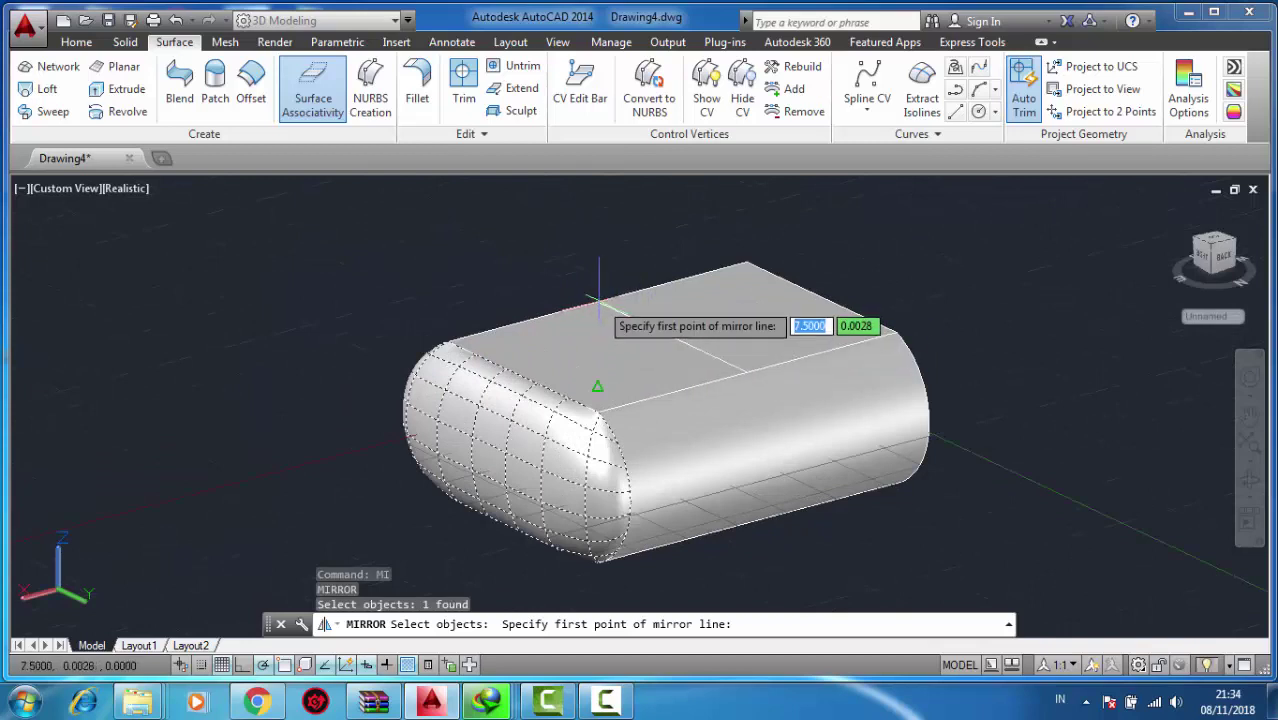
{"action": "left_click", "coordinate": [598, 301]}
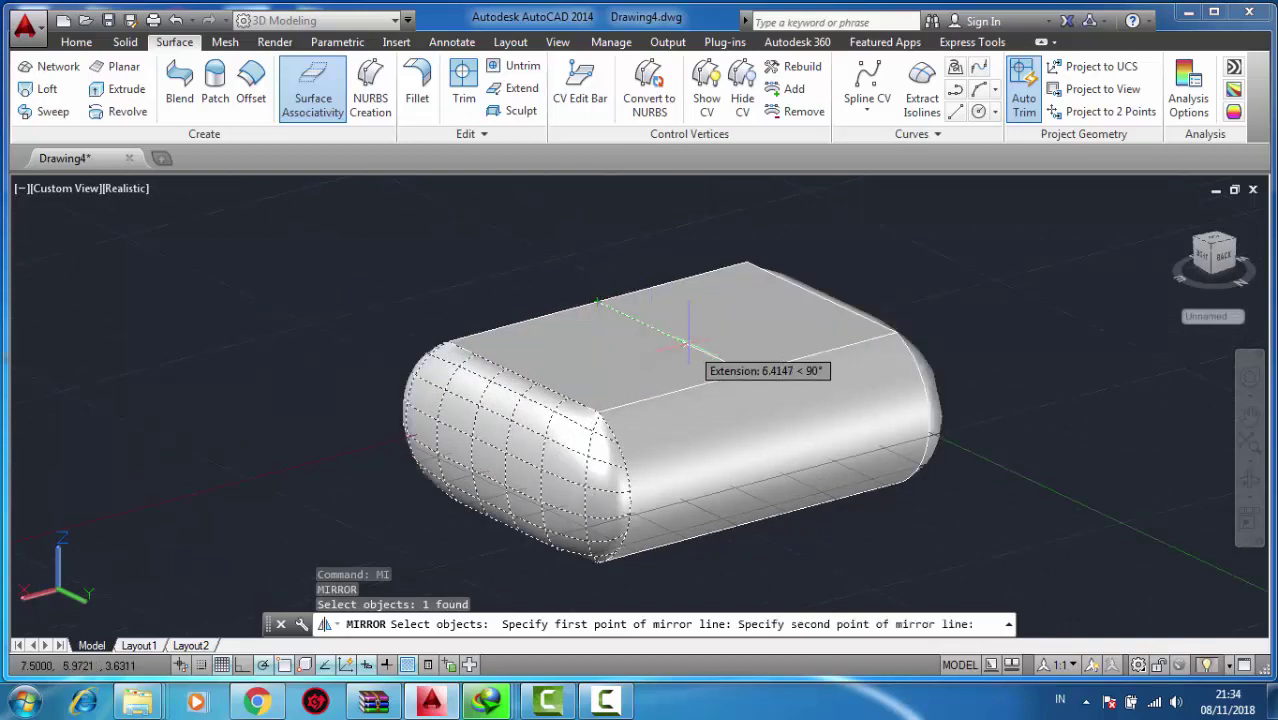
{"action": "left_click", "coordinate": [687, 342]}
{"action": "key", "text": "Return"}
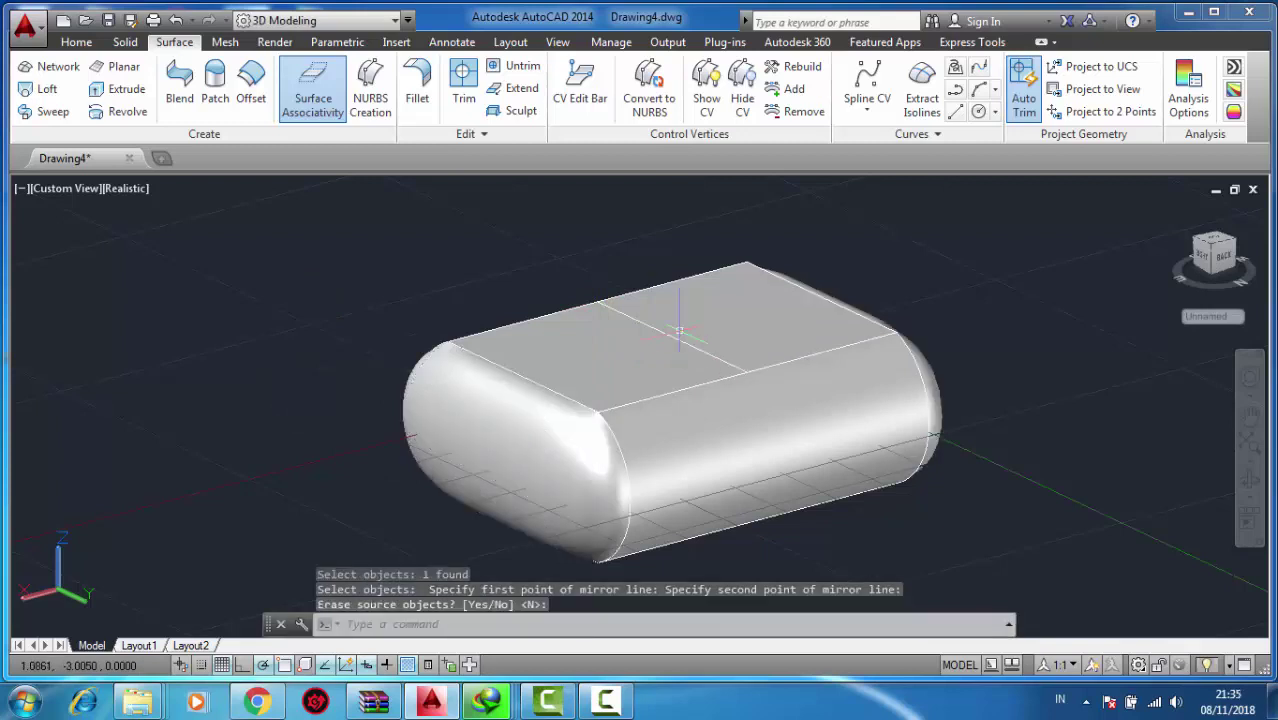
{"action": "key", "text": "Return"}
{"action": "key", "text": "Escape"}
{"action": "scroll", "coordinate": [679, 335], "scroll_direction": "down", "scroll_amount": 3}
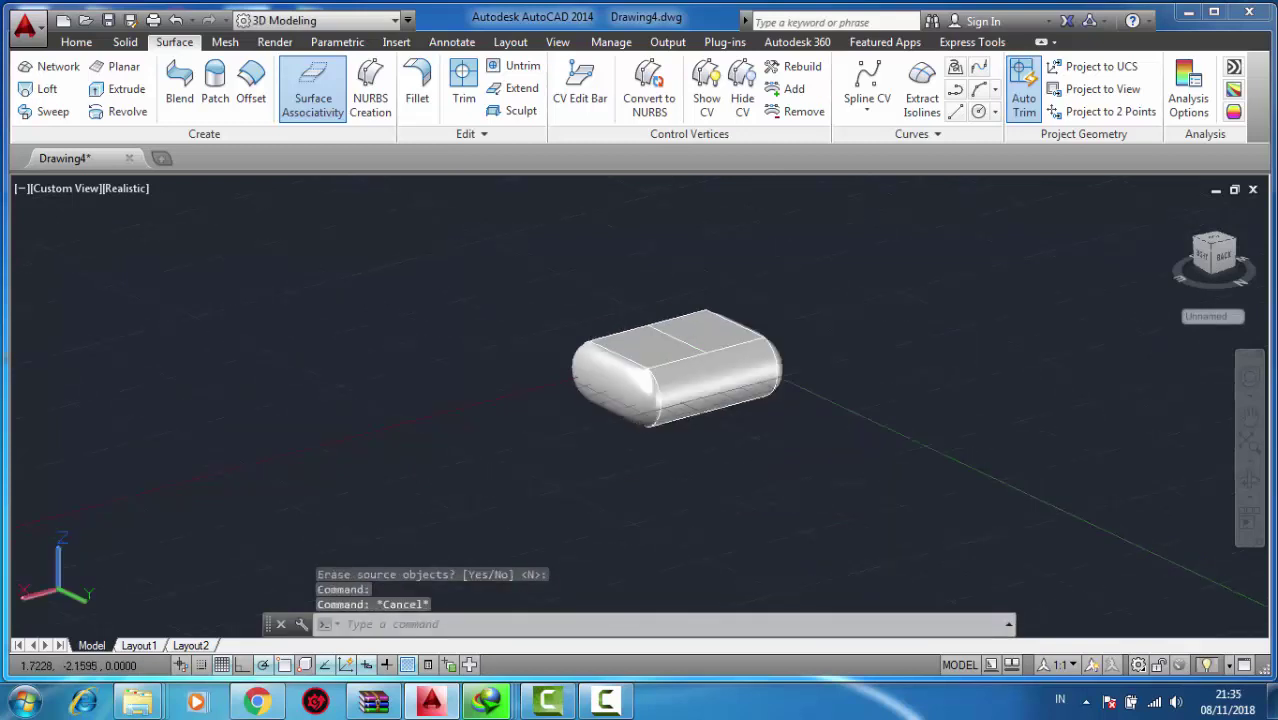
Delete the helper line that crosses the middle of the top face.
{"action": "scroll", "coordinate": [679, 338], "scroll_direction": "up", "scroll_amount": 3}
{"action": "scroll", "coordinate": [679, 340], "scroll_direction": "up", "scroll_amount": 2}
{"action": "left_click", "coordinate": [679, 340]}
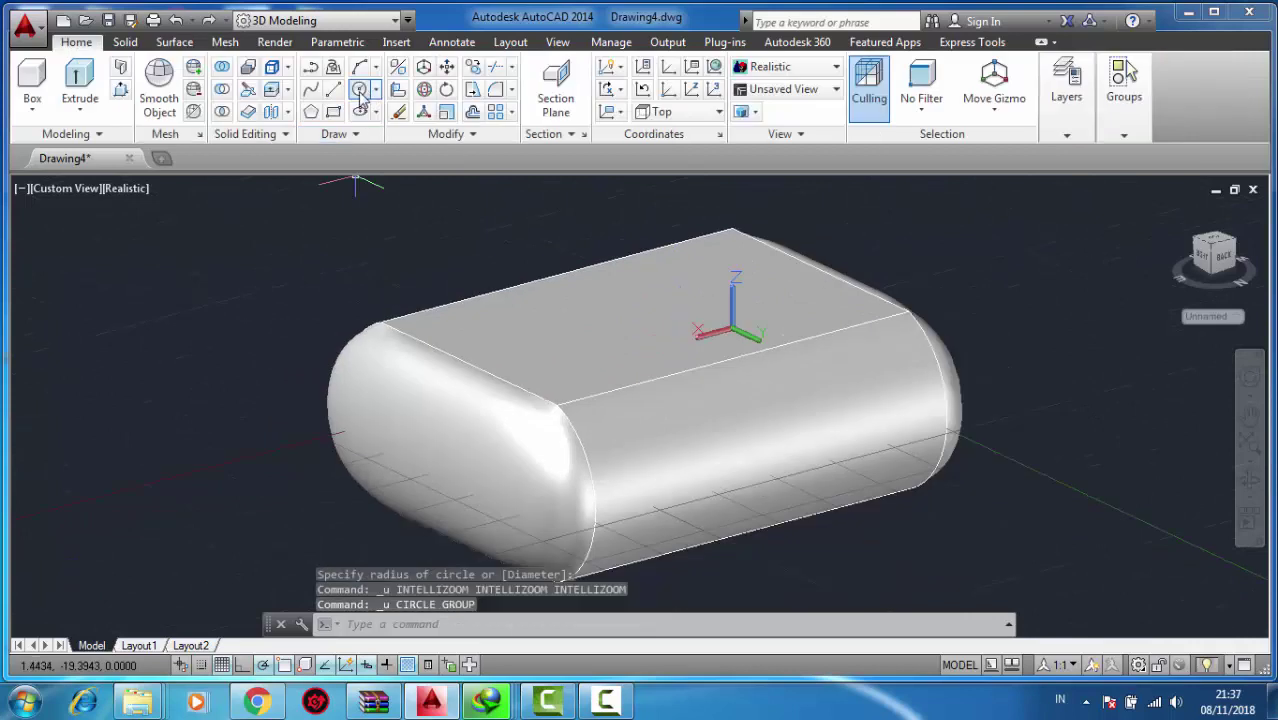
Draw a circle centred on the top face, aligned with the midpoints of its adjacent edges.
{"action": "left_click", "coordinate": [360, 90]}
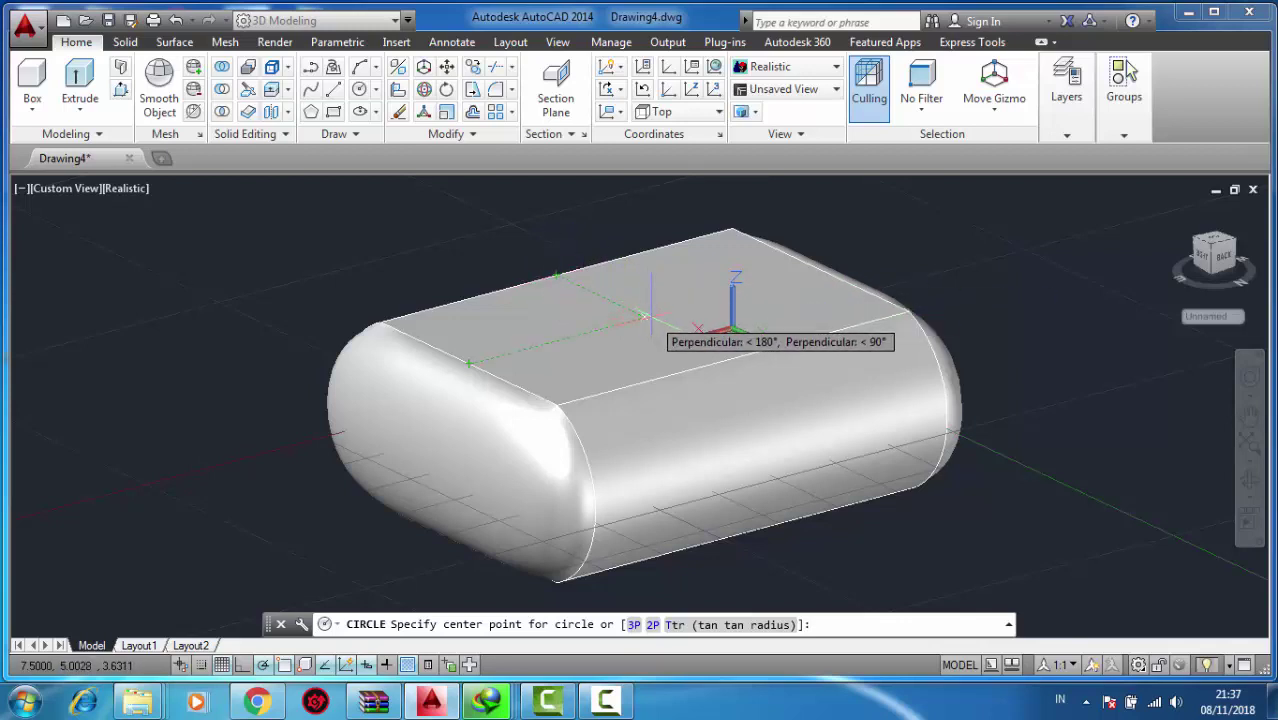
{"action": "left_click", "coordinate": [645, 316]}
{"action": "left_click", "coordinate": [667, 288]}
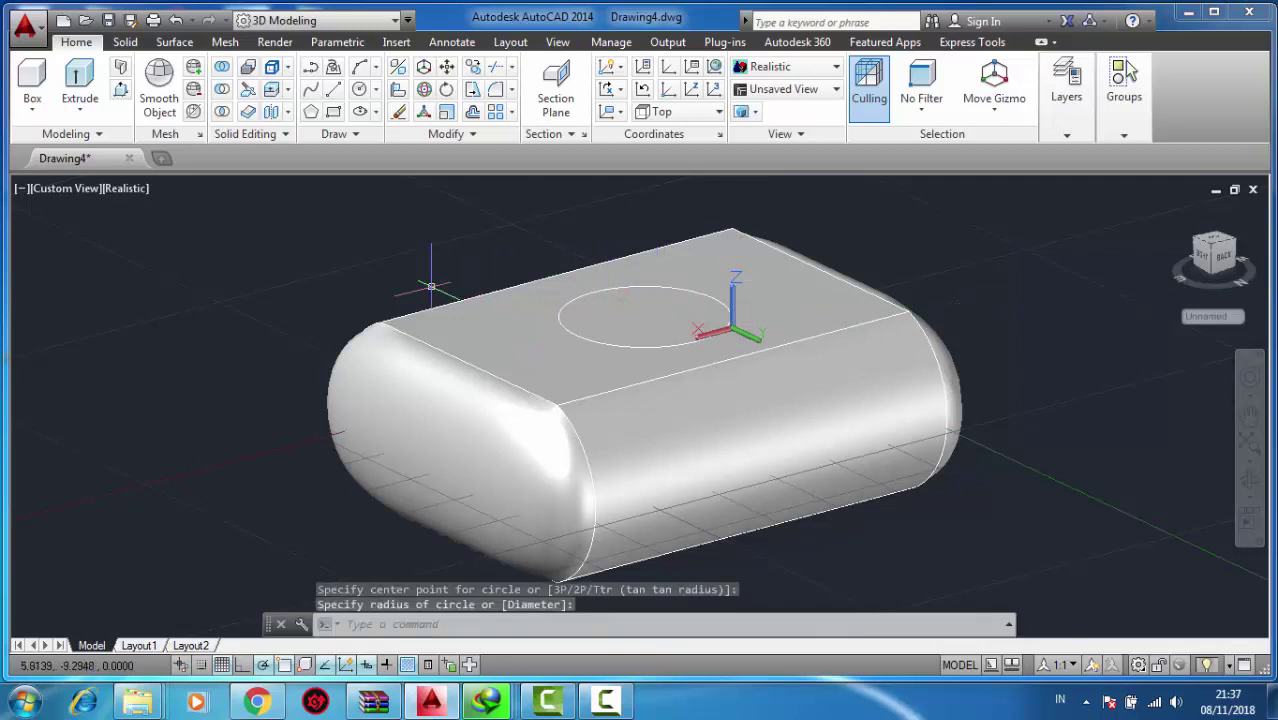
Move the circle 5 units straight up along the Z axis from its centre.
{"action": "scroll", "coordinate": [235, 225], "scroll_direction": "up", "scroll_amount": 2}
{"action": "type", "text": "m"}
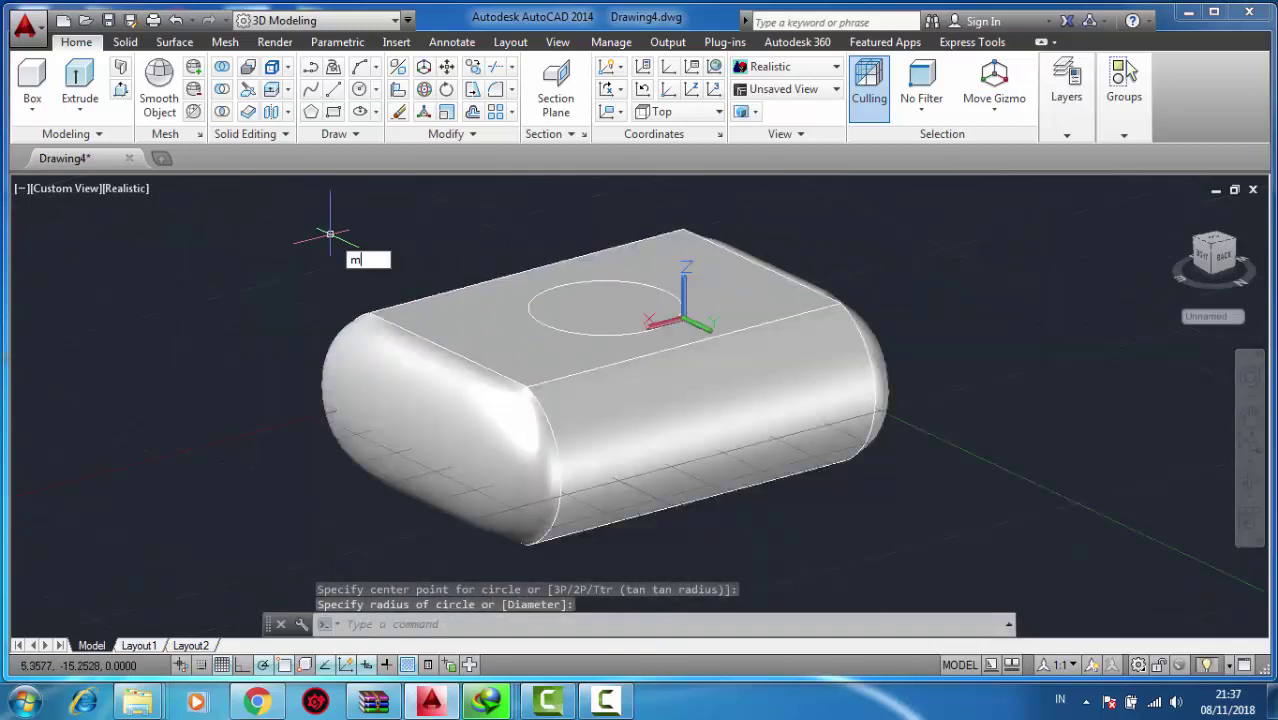
{"action": "key", "text": "Return"}
{"action": "key", "text": "Return"}
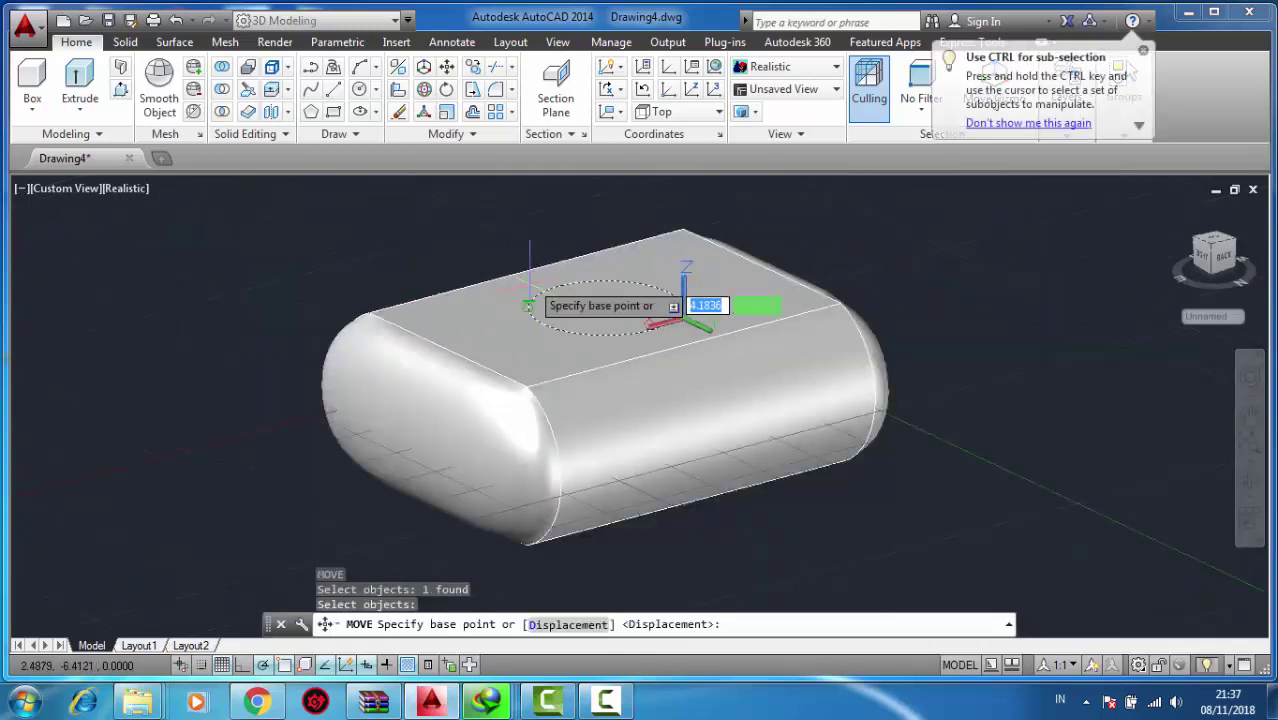
{"action": "left_click", "coordinate": [604, 308]}
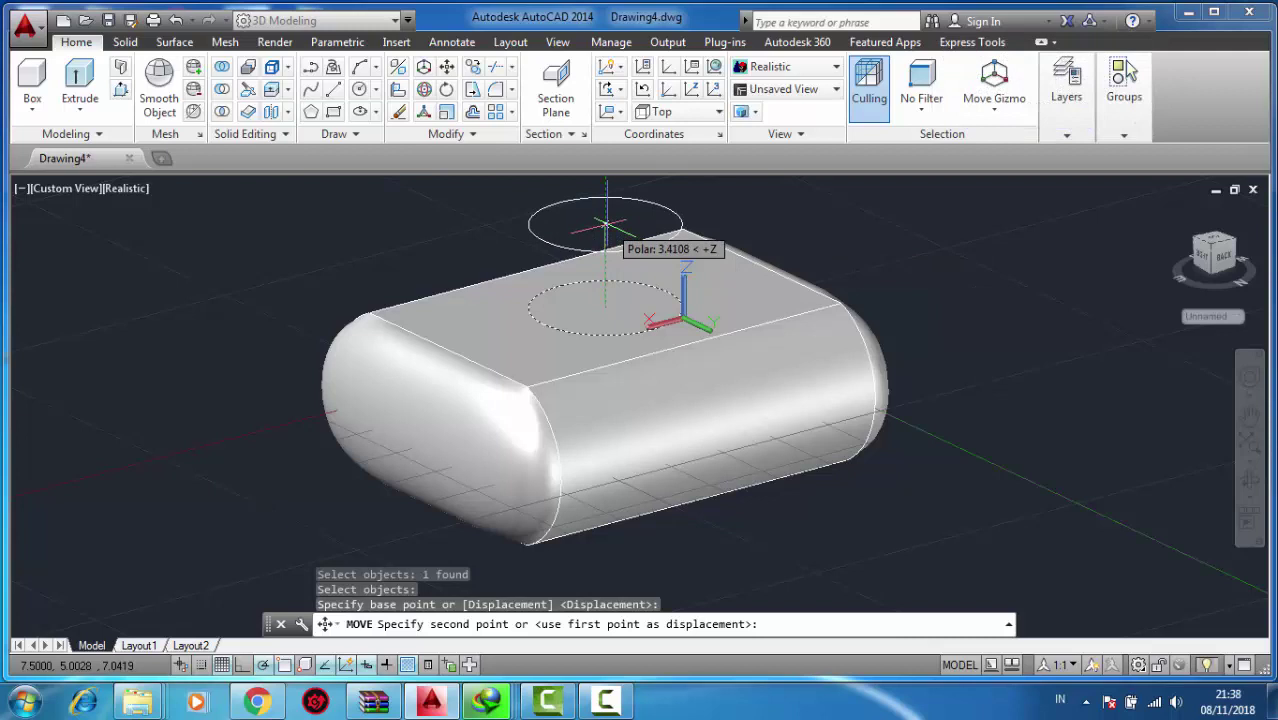
{"action": "type", "text": "5"}
{"action": "key", "text": "Return"}
{"action": "scroll", "coordinate": [688, 183], "scroll_direction": "down", "scroll_amount": 3}
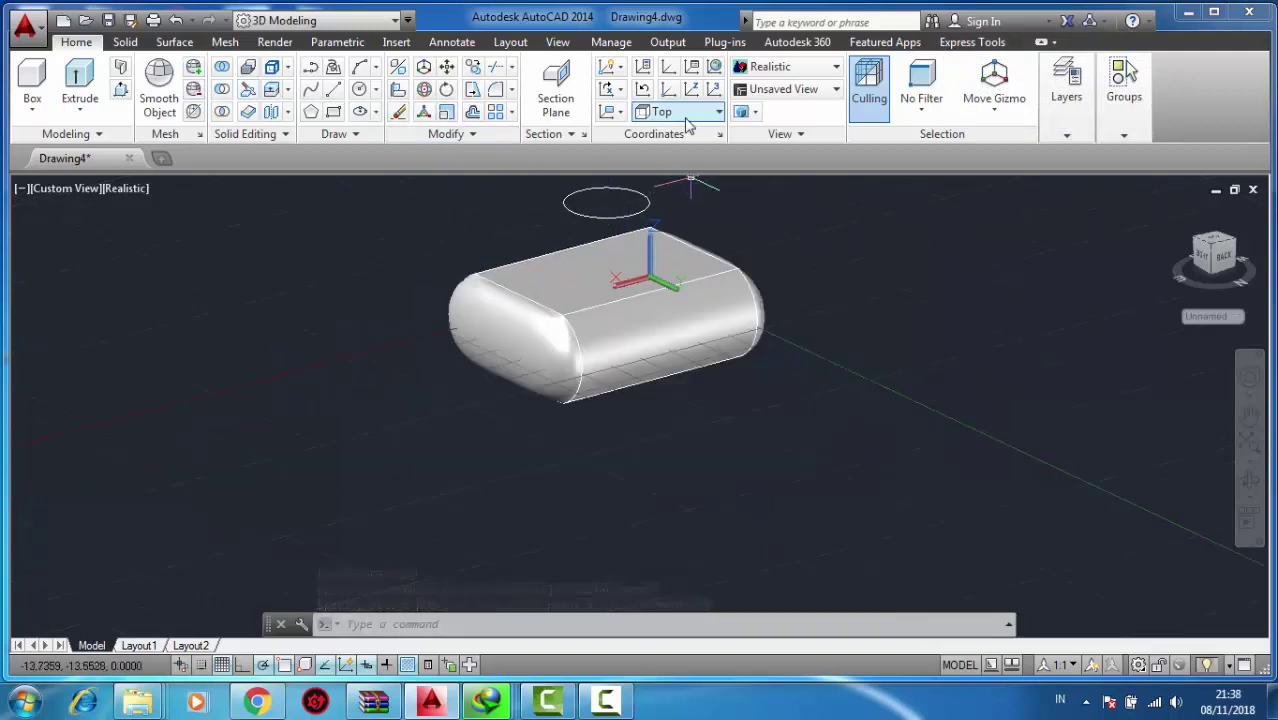
Try to project the raised circle onto the body's top surface along the UCS Z direction.
{"action": "left_click", "coordinate": [184, 44]}
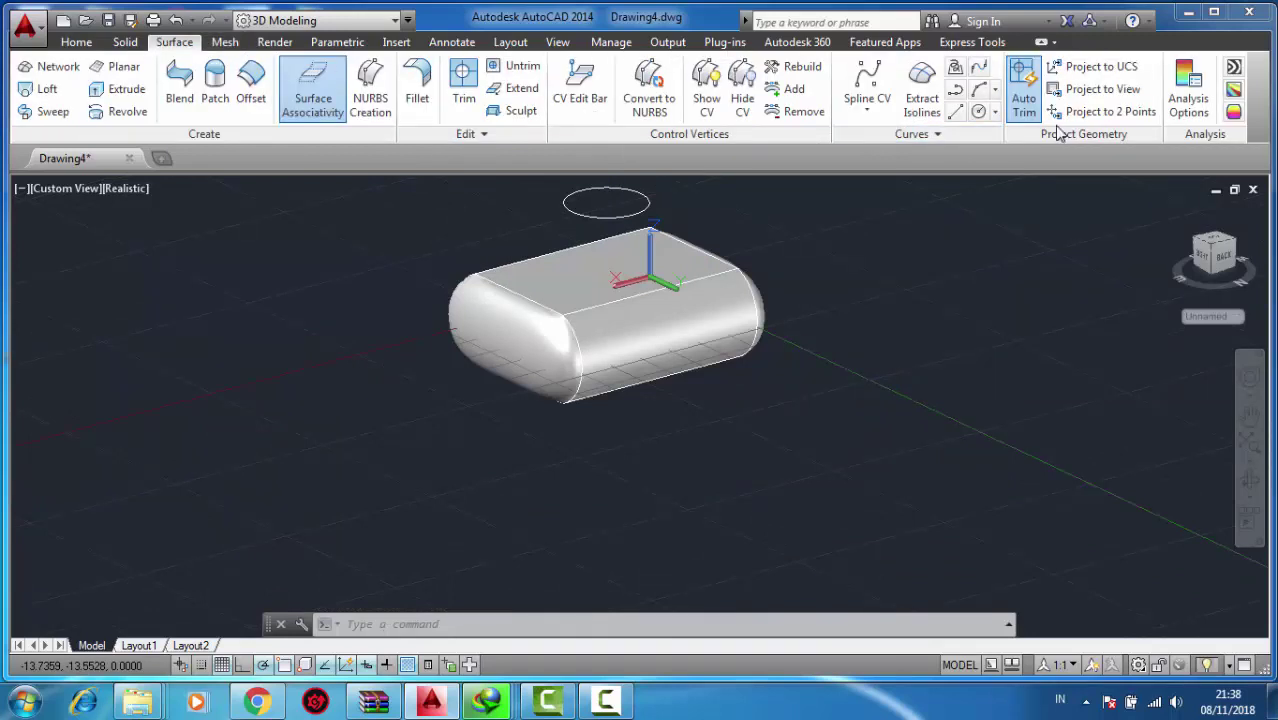
{"action": "left_click", "coordinate": [1063, 70]}
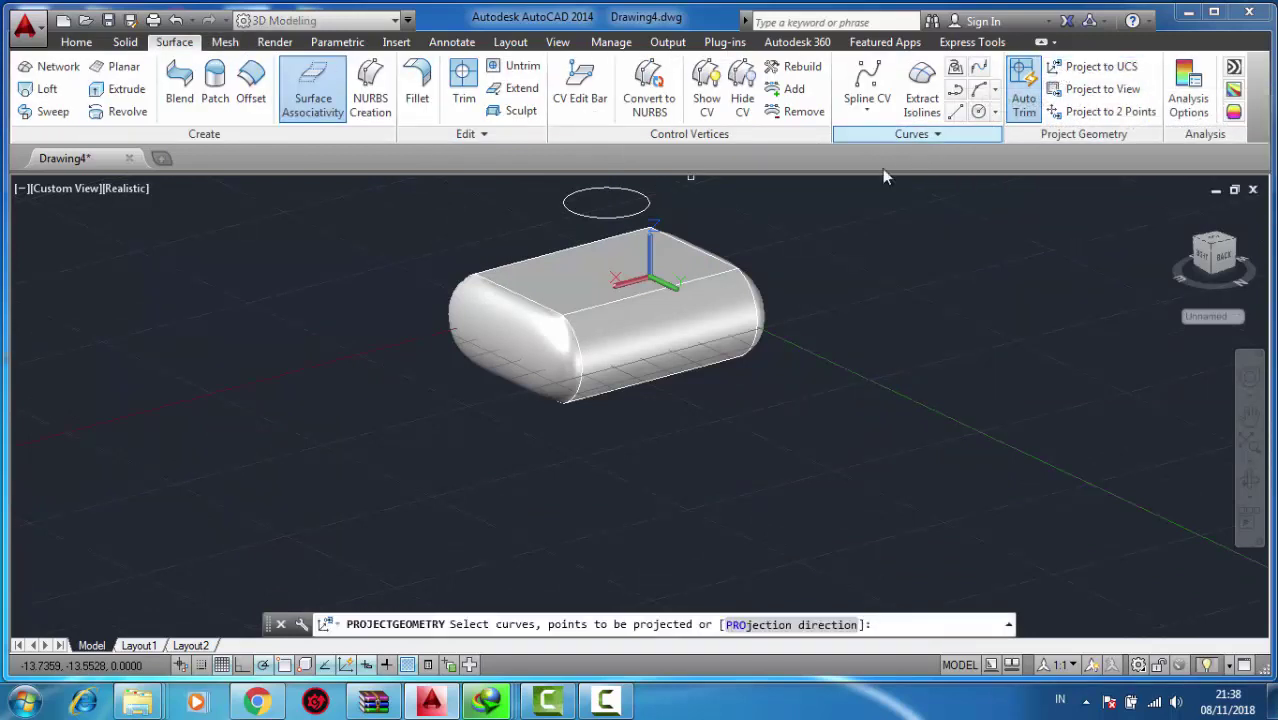
{"action": "left_click", "coordinate": [612, 217]}
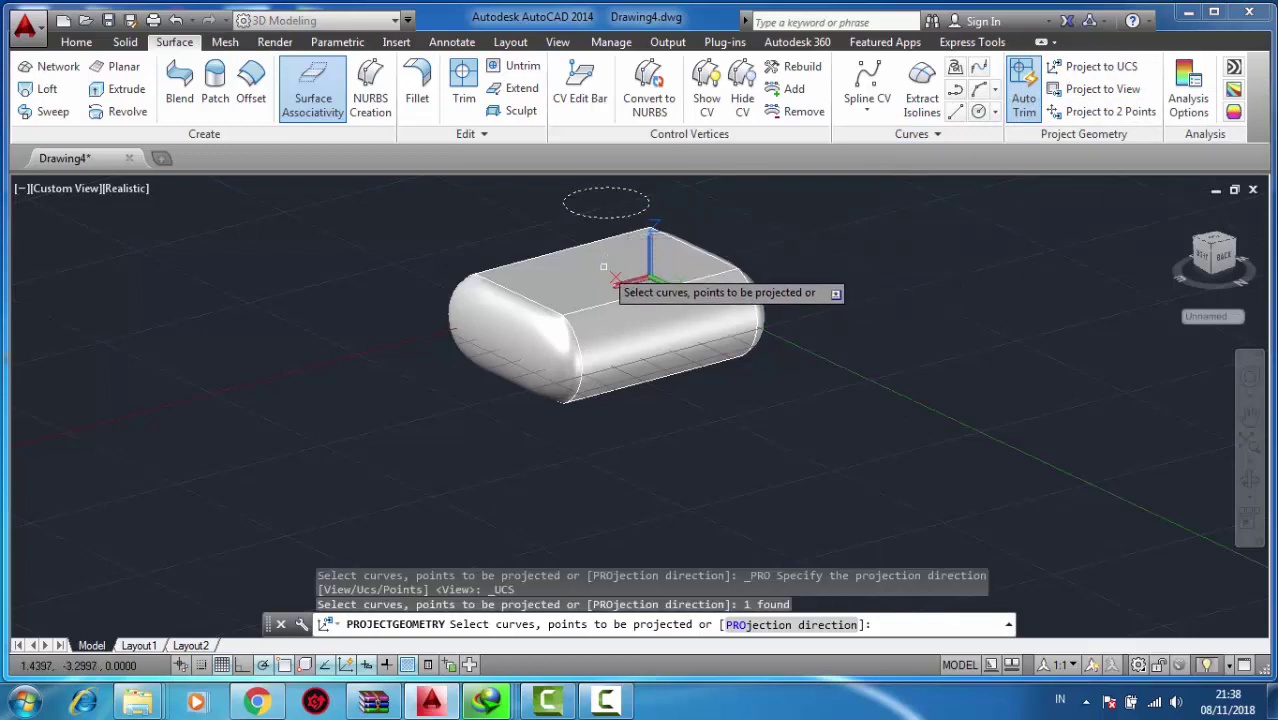
{"action": "left_click", "coordinate": [603, 266]}
{"action": "key", "text": "Return"}
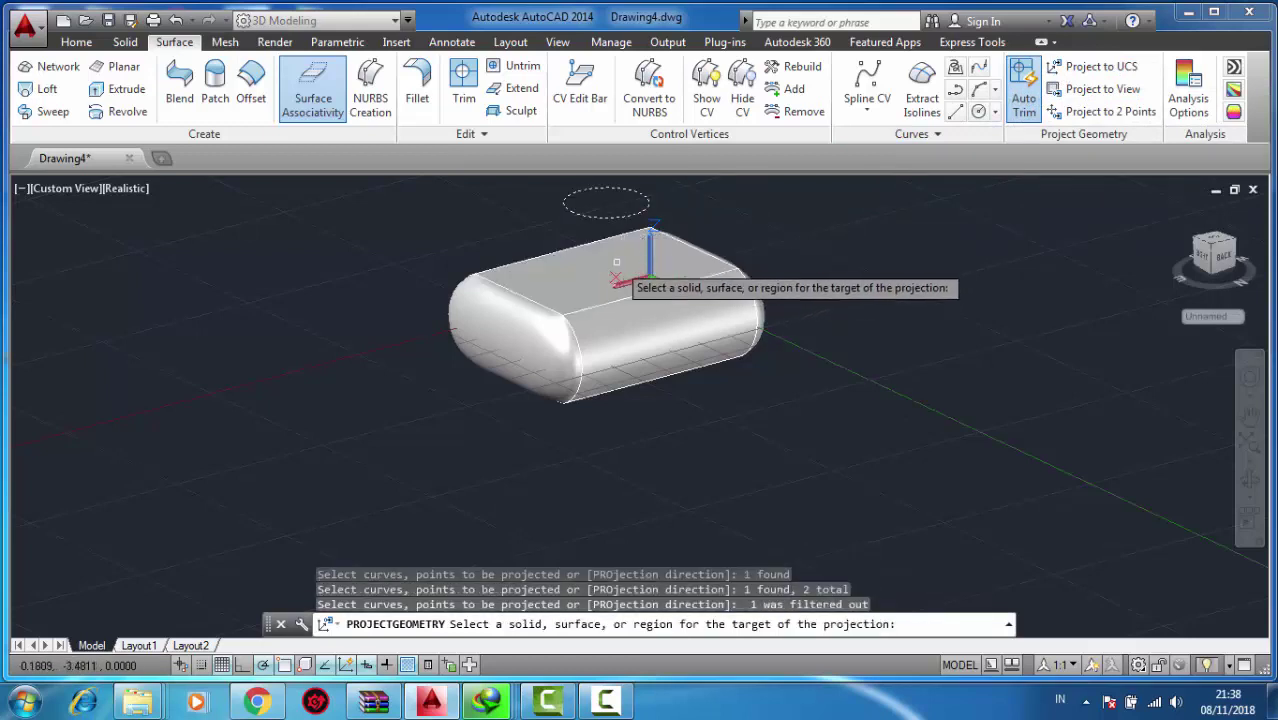
{"action": "left_click", "coordinate": [665, 283]}
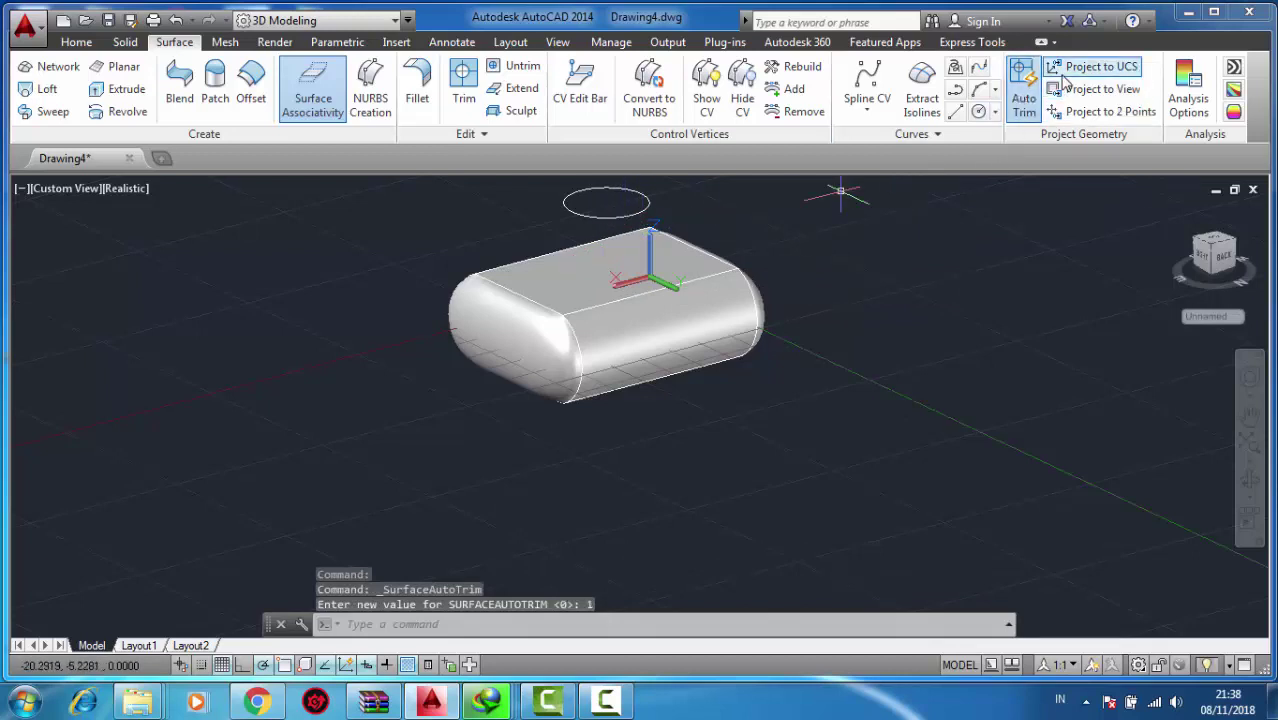
Project the raised circle to the UCS onto the top surface with automatic trimming, cutting a circular opening.
{"action": "left_click", "coordinate": [1101, 67]}
{"action": "left_click", "coordinate": [616, 217]}
{"action": "key", "text": "Return"}
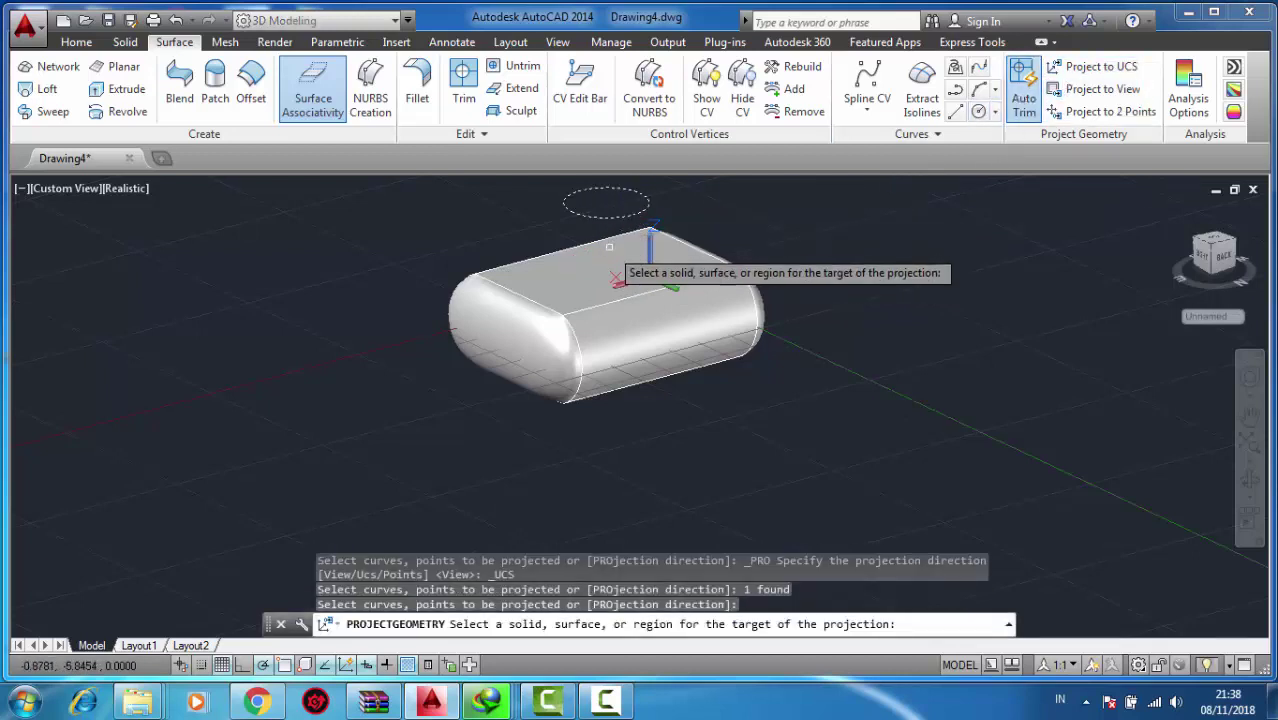
{"action": "left_click", "coordinate": [601, 268]}
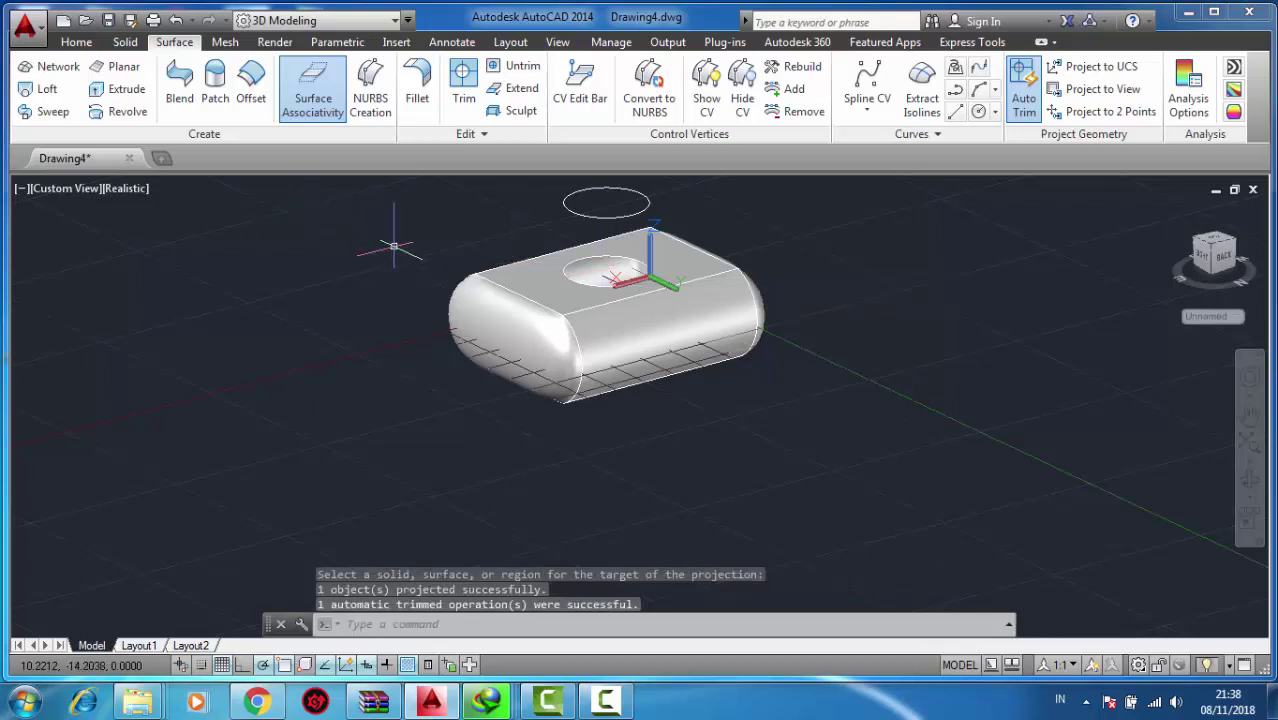
Loft a surface from the edge of the circular opening to the raised circle, using cross sections only.
{"action": "scroll", "coordinate": [740, 219], "scroll_direction": "up", "scroll_amount": 3}
{"action": "scroll", "coordinate": [665, 177], "scroll_direction": "down", "scroll_amount": 2}
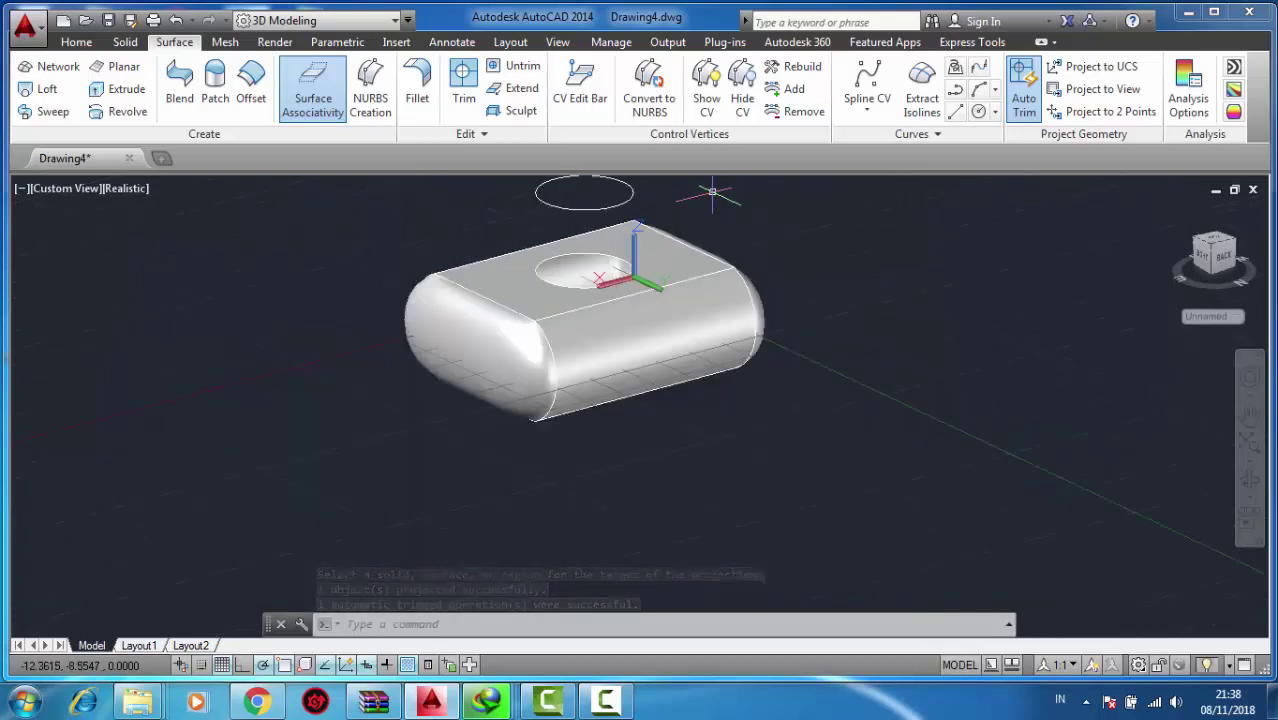
{"action": "scroll", "coordinate": [693, 180], "scroll_direction": "up", "scroll_amount": 2}
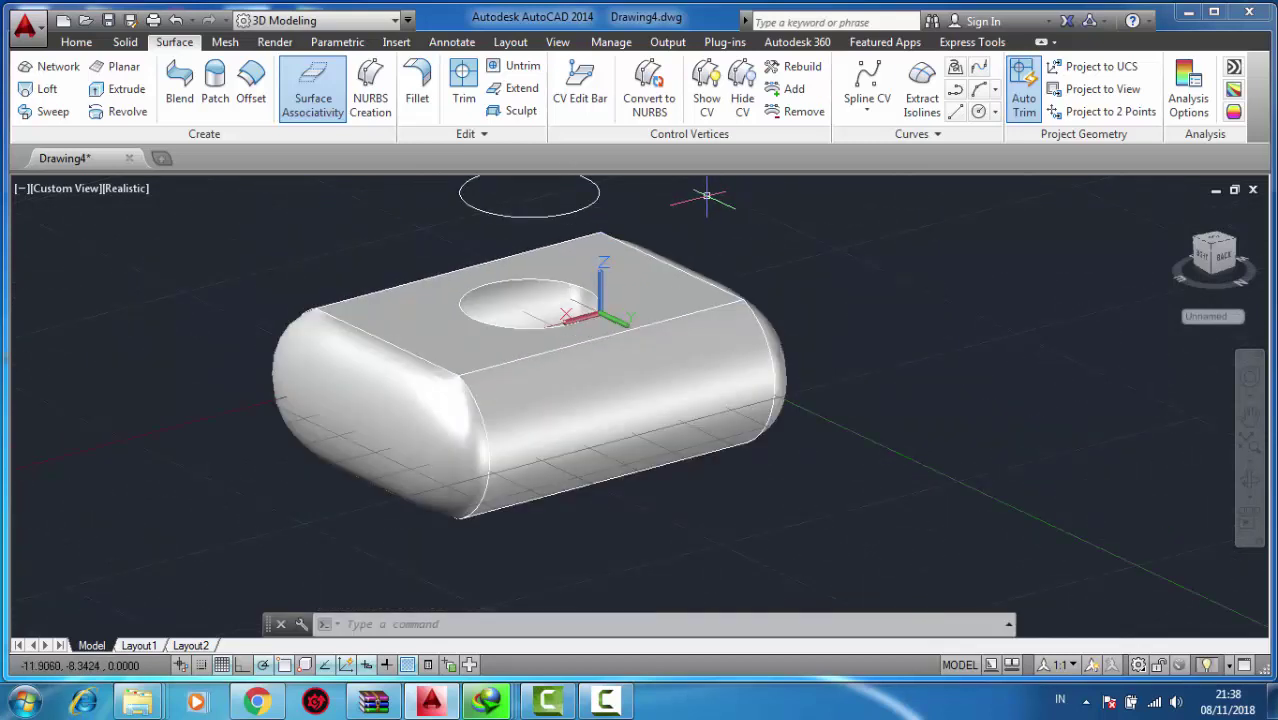
{"action": "scroll", "coordinate": [706, 195], "scroll_direction": "up", "scroll_amount": 2}
{"action": "scroll", "coordinate": [706, 195], "scroll_direction": "down", "scroll_amount": 3}
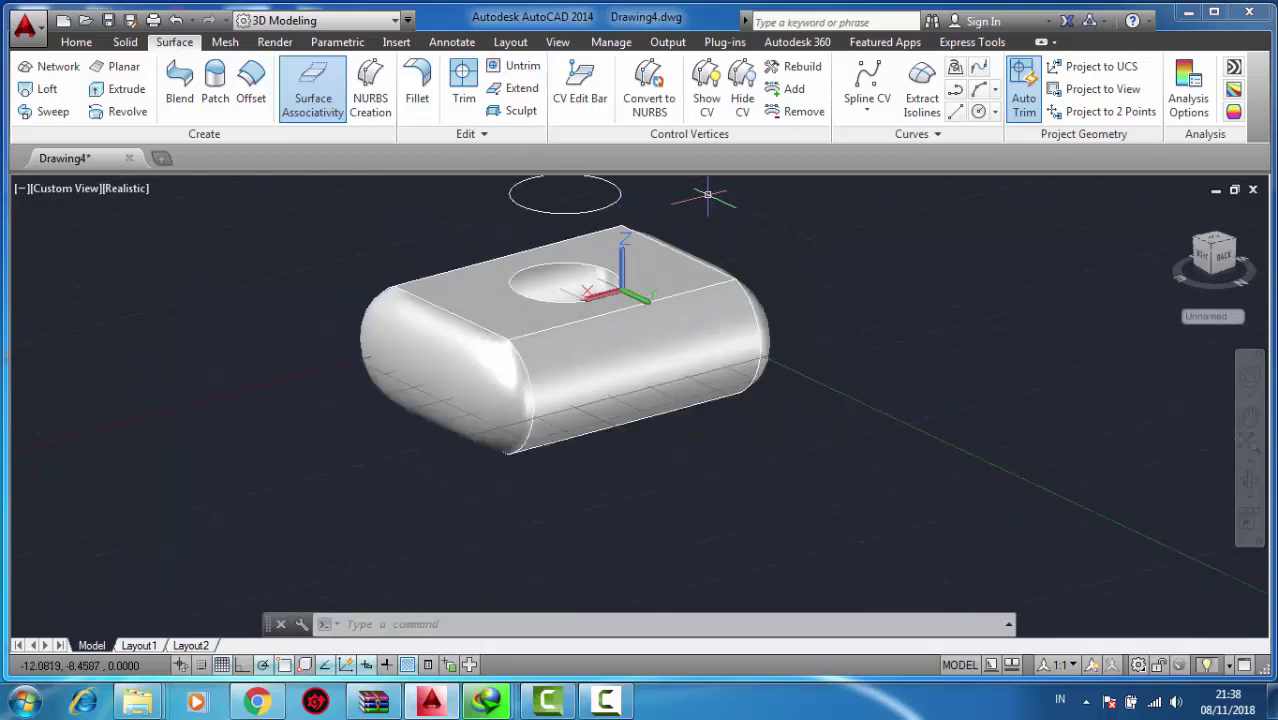
{"action": "left_click", "coordinate": [47, 89]}
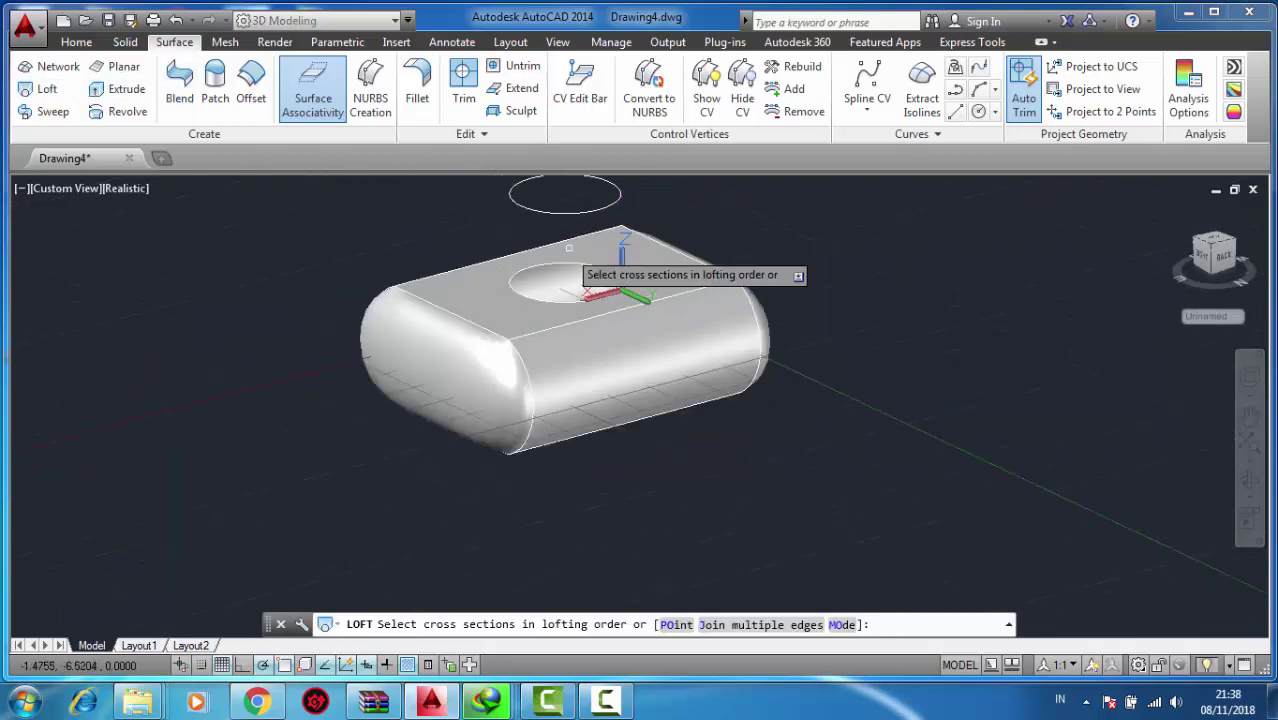
{"action": "left_click", "coordinate": [573, 270]}
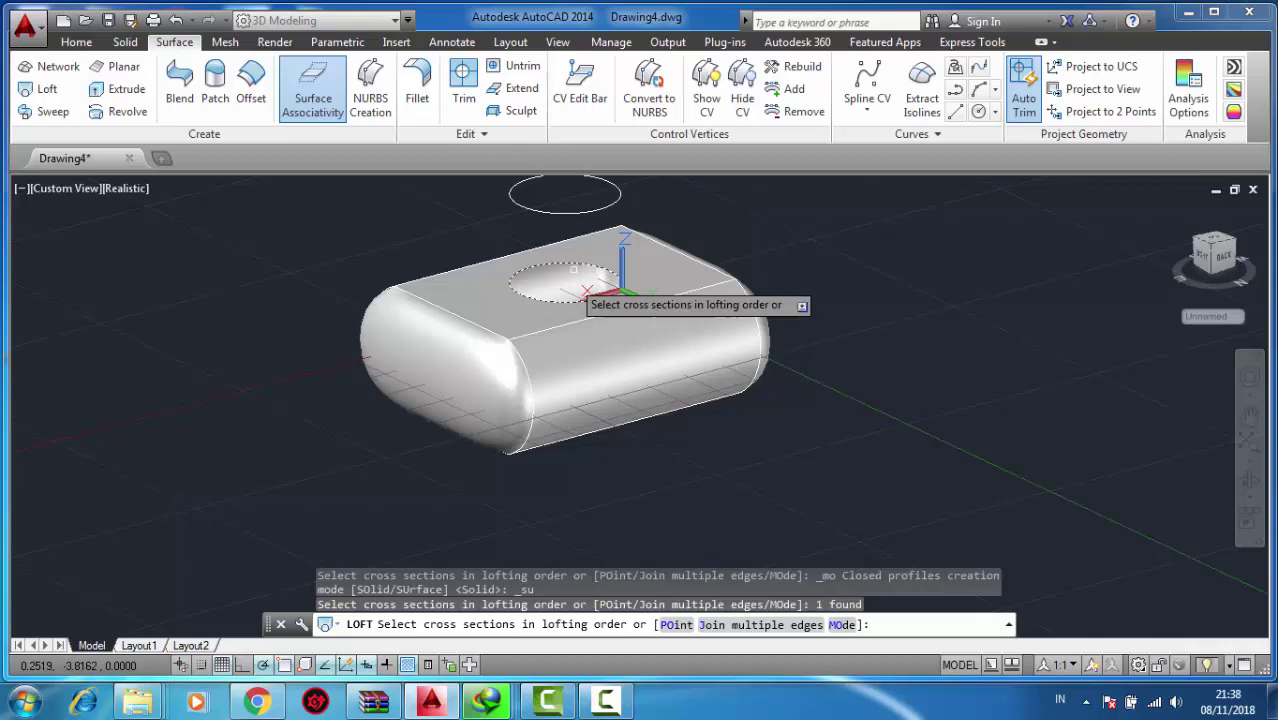
{"action": "left_click", "coordinate": [572, 212]}
{"action": "key", "text": "Return"}
{"action": "key", "text": "Return"}
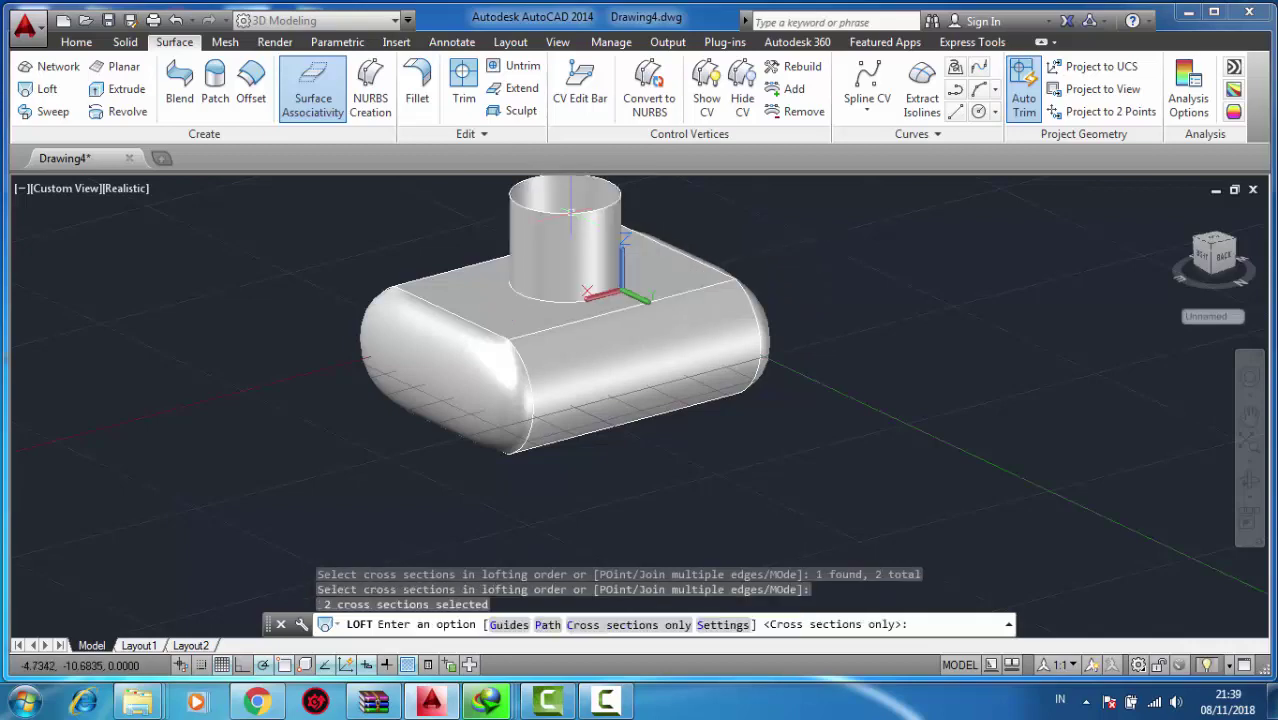
Fillet the cylindrical neck surface with the body's flat top surface using a radius of 1.
{"action": "scroll", "coordinate": [605, 210], "scroll_direction": "up", "scroll_amount": 2}
{"action": "scroll", "coordinate": [599, 242], "scroll_direction": "down", "scroll_amount": 5}
{"action": "scroll", "coordinate": [611, 239], "scroll_direction": "up", "scroll_amount": 6}
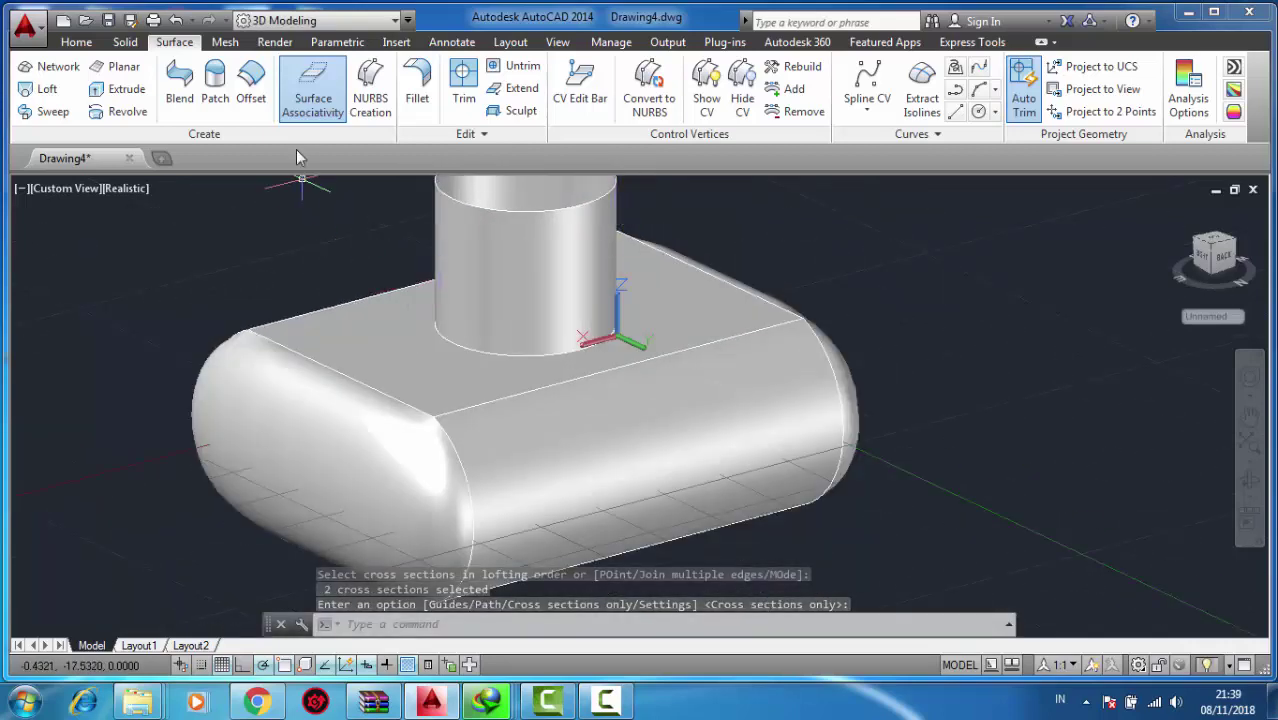
{"action": "left_click", "coordinate": [416, 88]}
{"action": "left_click", "coordinate": [448, 275]}
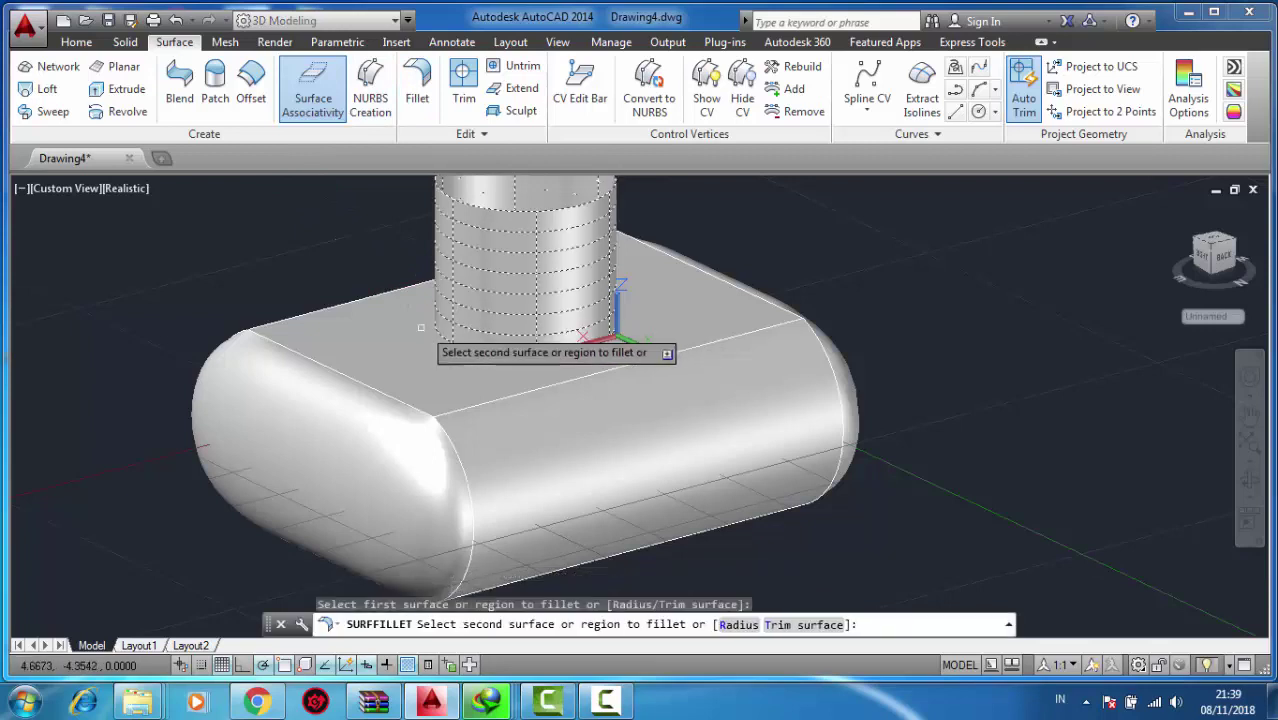
{"action": "left_click", "coordinate": [446, 336]}
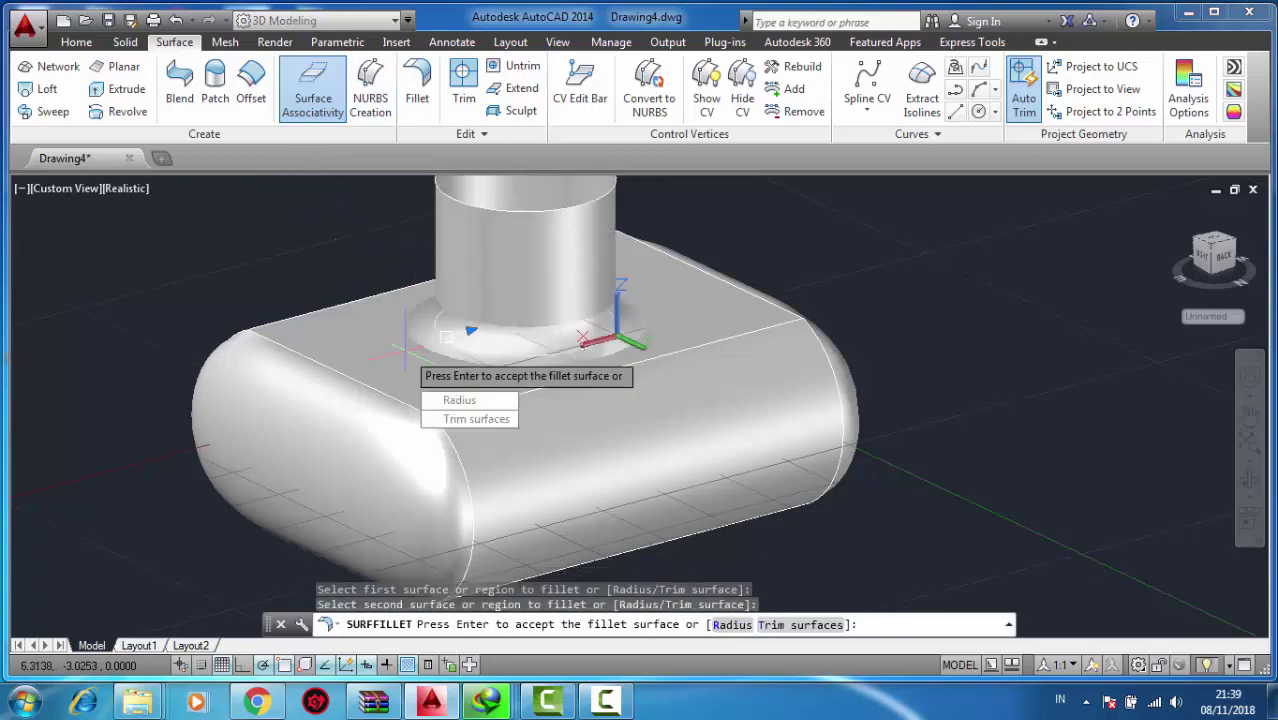
{"action": "type", "text": "r"}
{"action": "key", "text": "Return"}
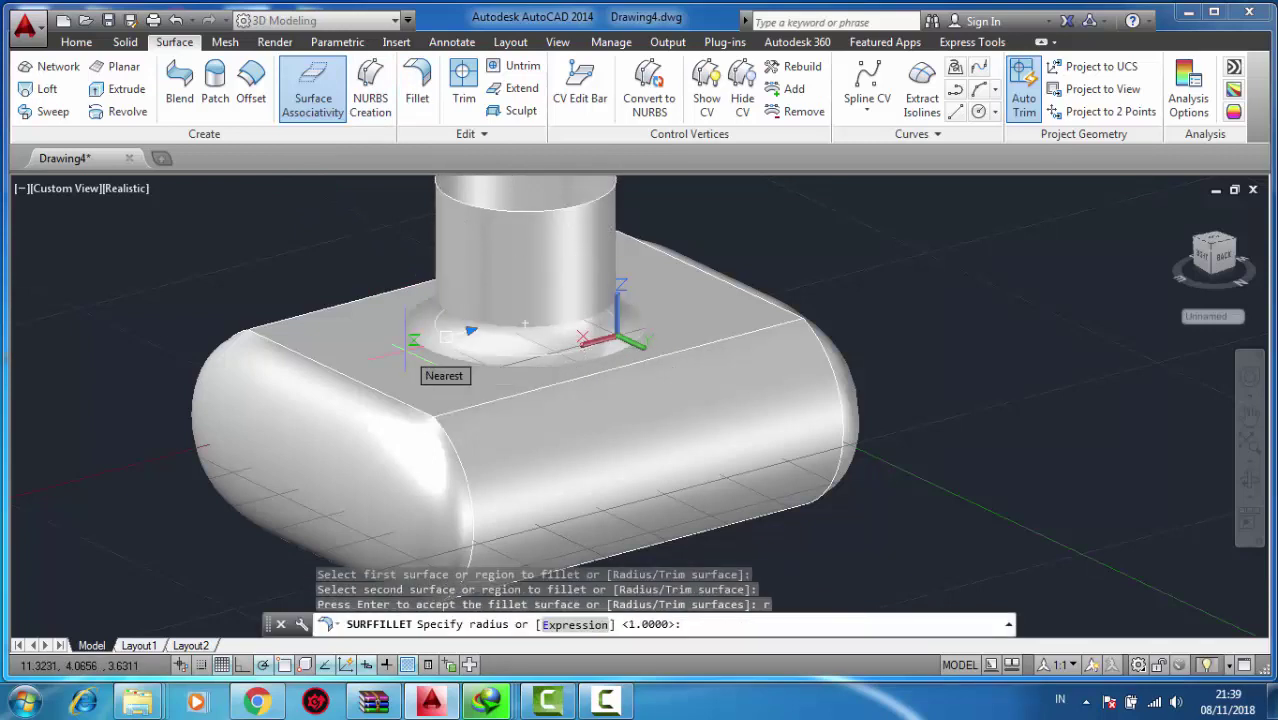
{"action": "type", "text": "1"}
{"action": "key", "text": "Return"}
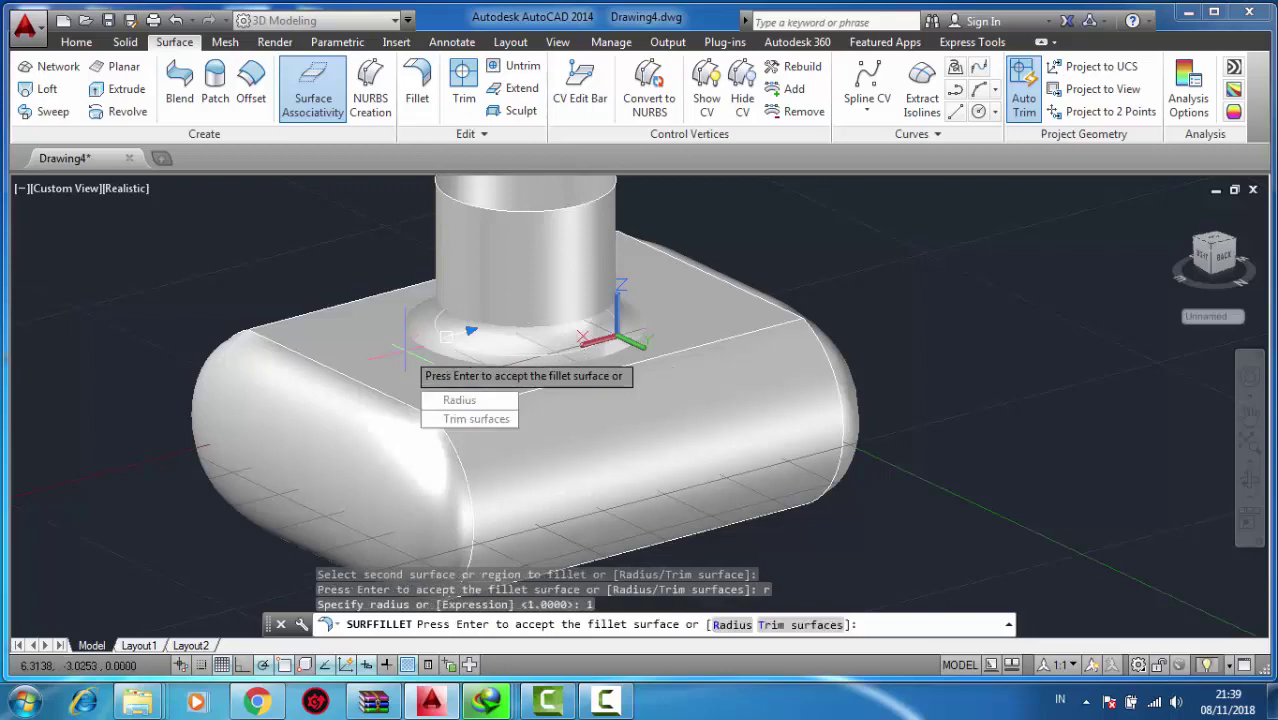
{"action": "key", "text": "Return"}
Draw a circle of radius 5 centred on the neck's open top rim.
{"action": "scroll", "coordinate": [497, 308], "scroll_direction": "down", "scroll_amount": 1}
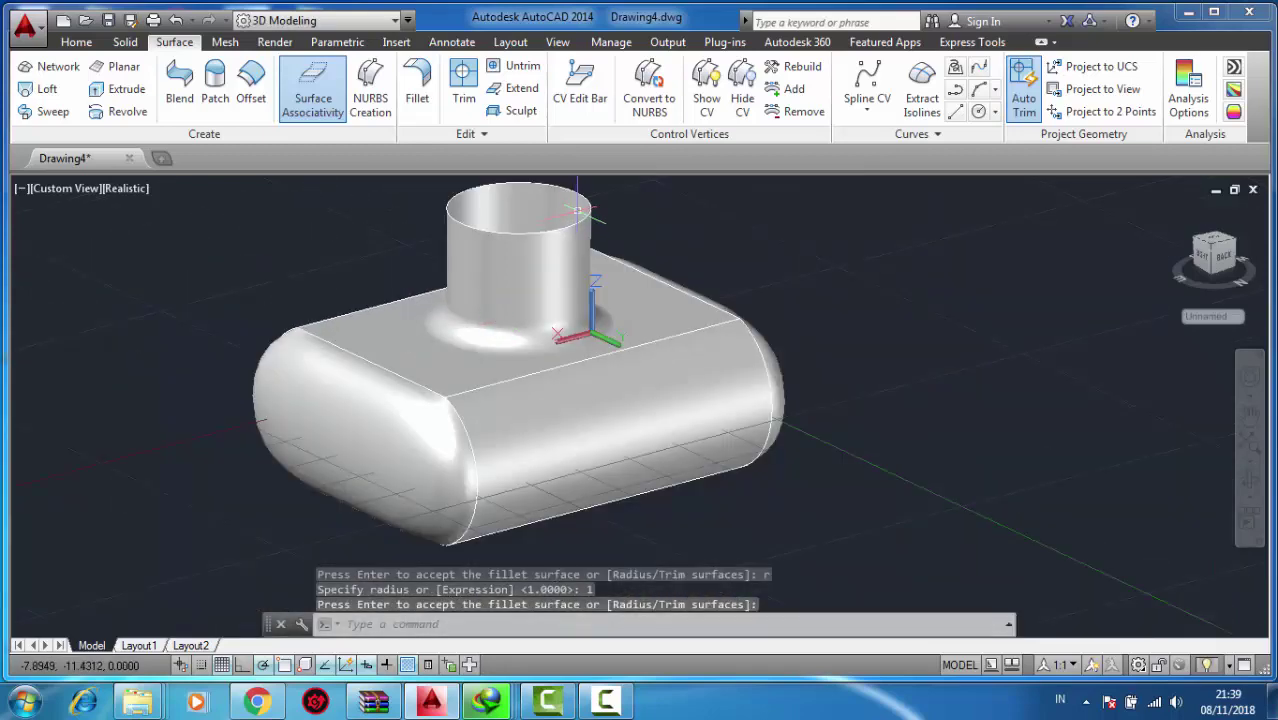
{"action": "scroll", "coordinate": [680, 325], "scroll_direction": "down", "scroll_amount": 1}
{"action": "scroll", "coordinate": [700, 310], "scroll_direction": "up", "scroll_amount": 1}
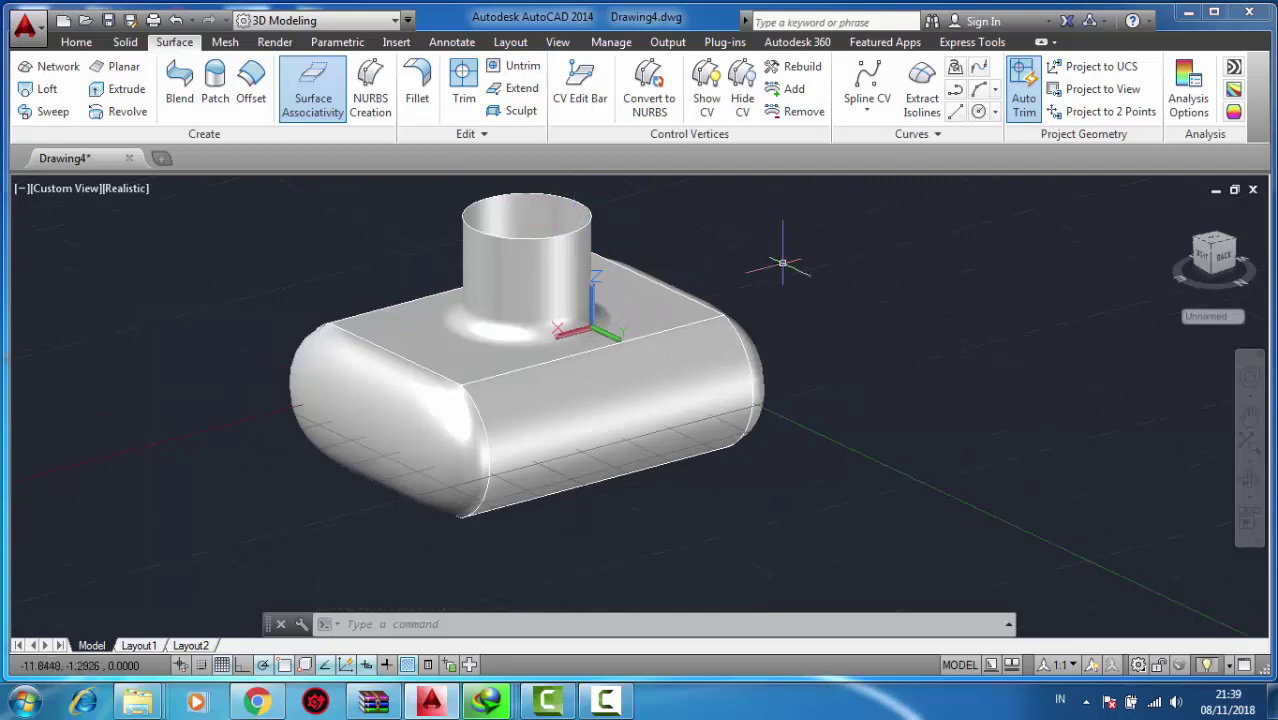
{"action": "left_click", "coordinate": [1250, 438]}
{"action": "left_click_drag", "start_coordinate": [958, 407], "coordinate": [1020, 507]}
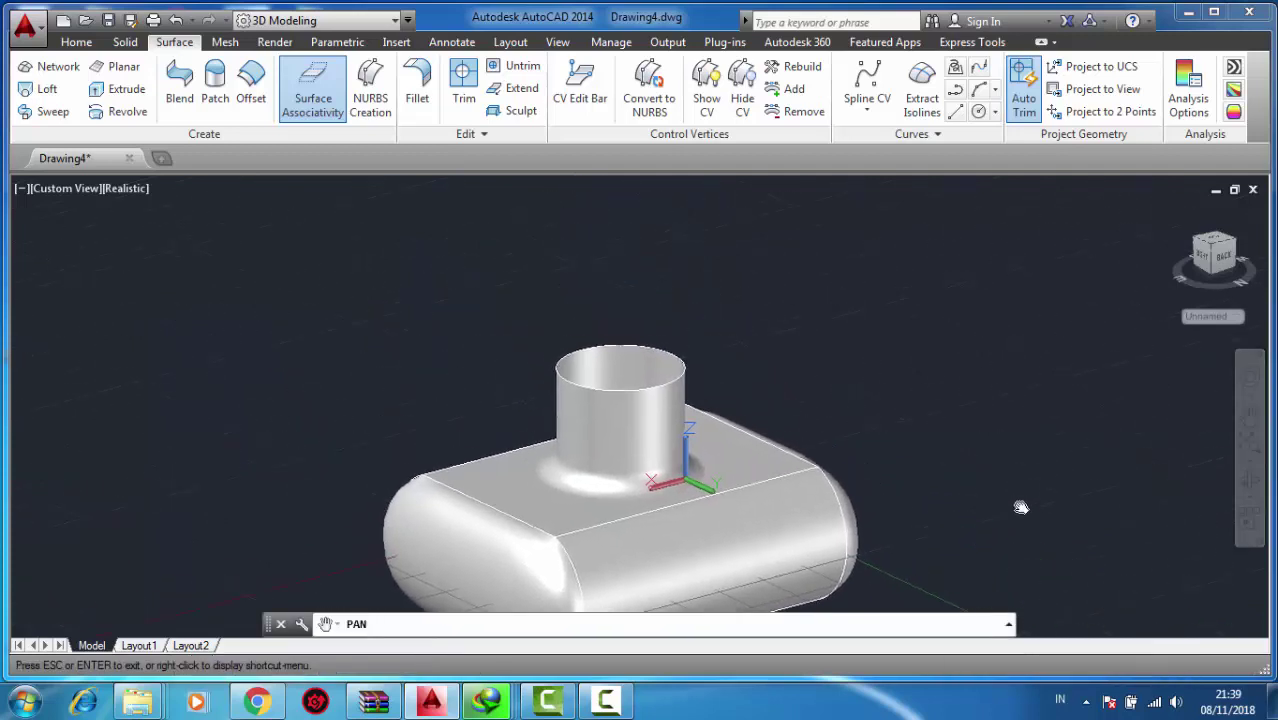
{"action": "scroll", "coordinate": [856, 317], "scroll_direction": "down", "scroll_amount": 2}
{"action": "scroll", "coordinate": [798, 259], "scroll_direction": "up", "scroll_amount": 1}
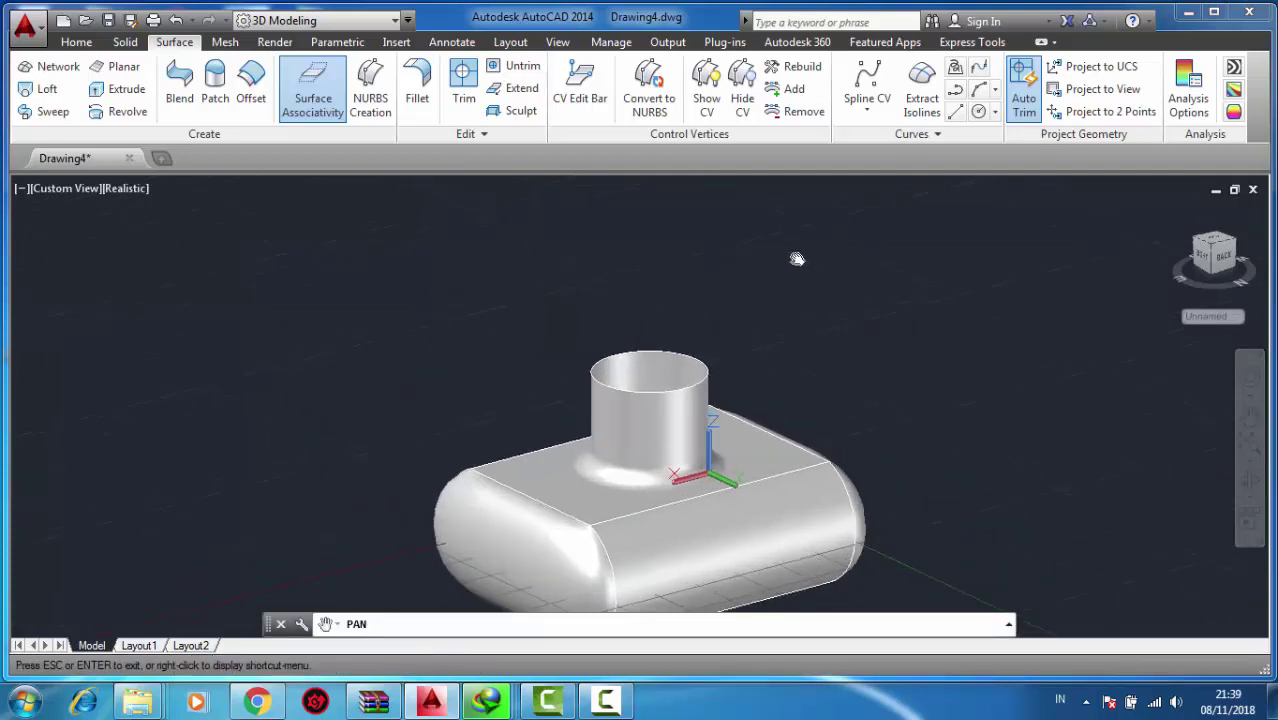
{"action": "key", "text": "Escape"}
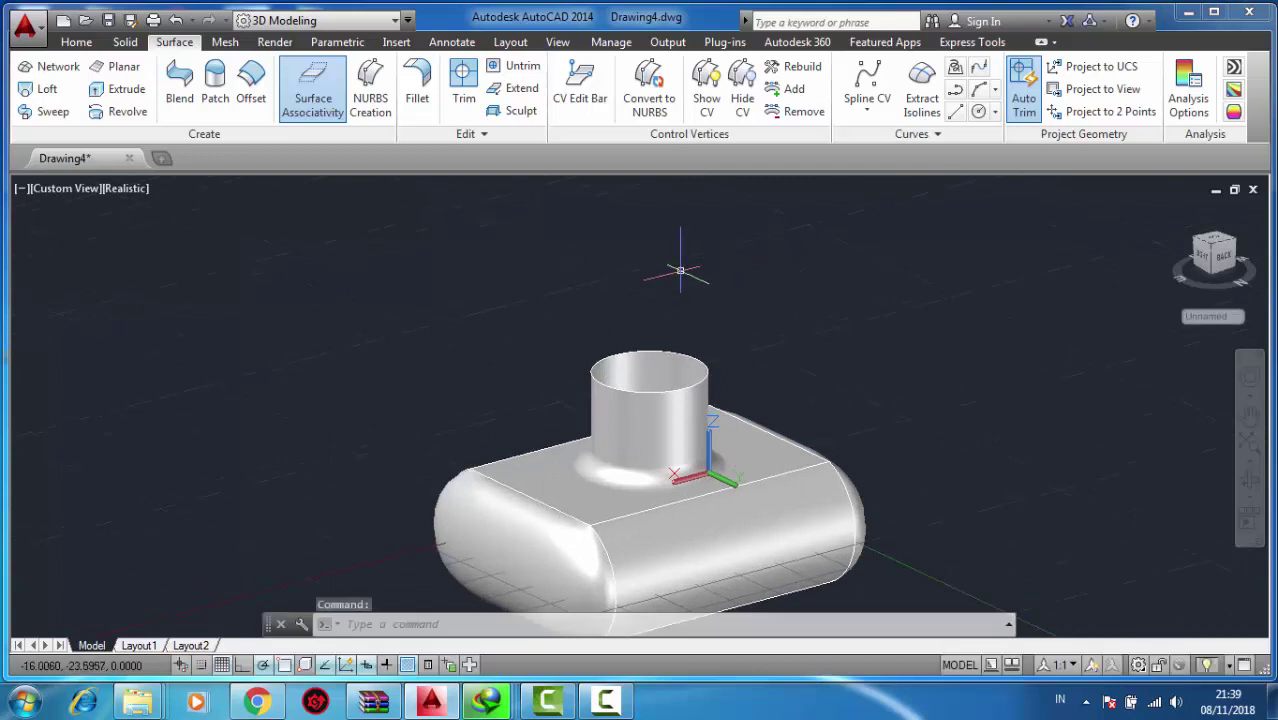
{"action": "type", "text": "c"}
{"action": "key", "text": "Return"}
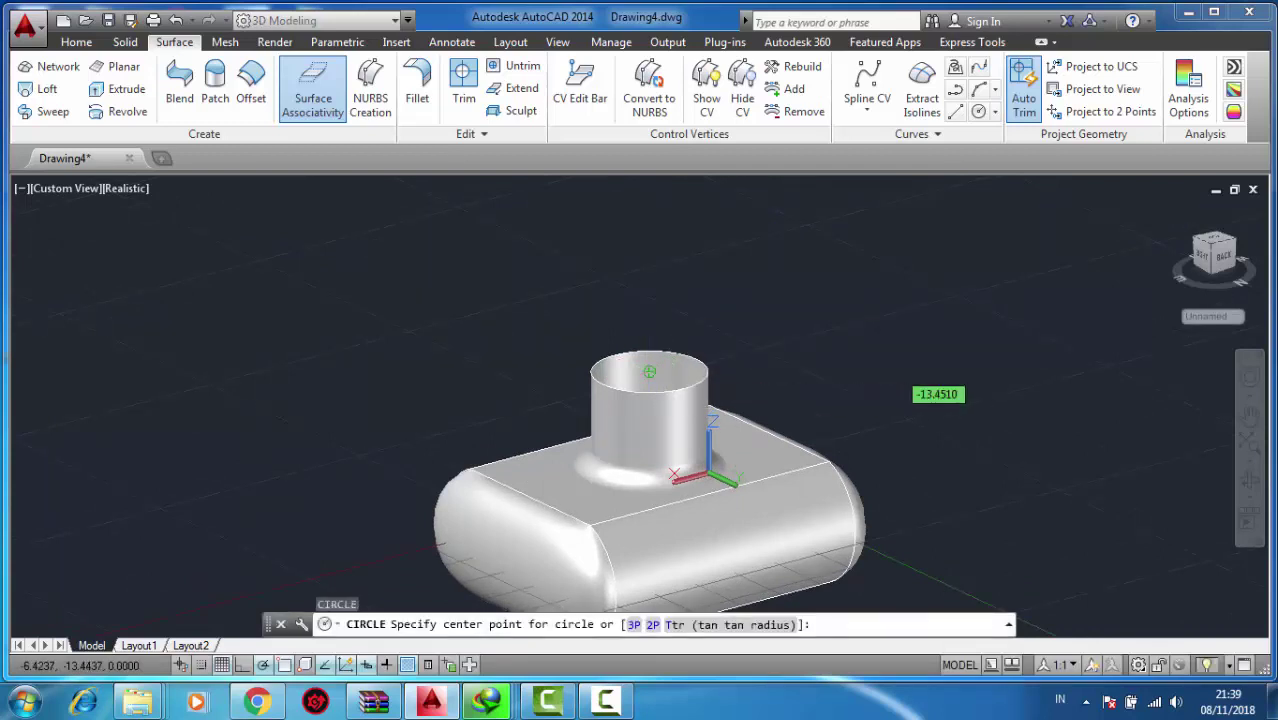
{"action": "left_click", "coordinate": [649, 372]}
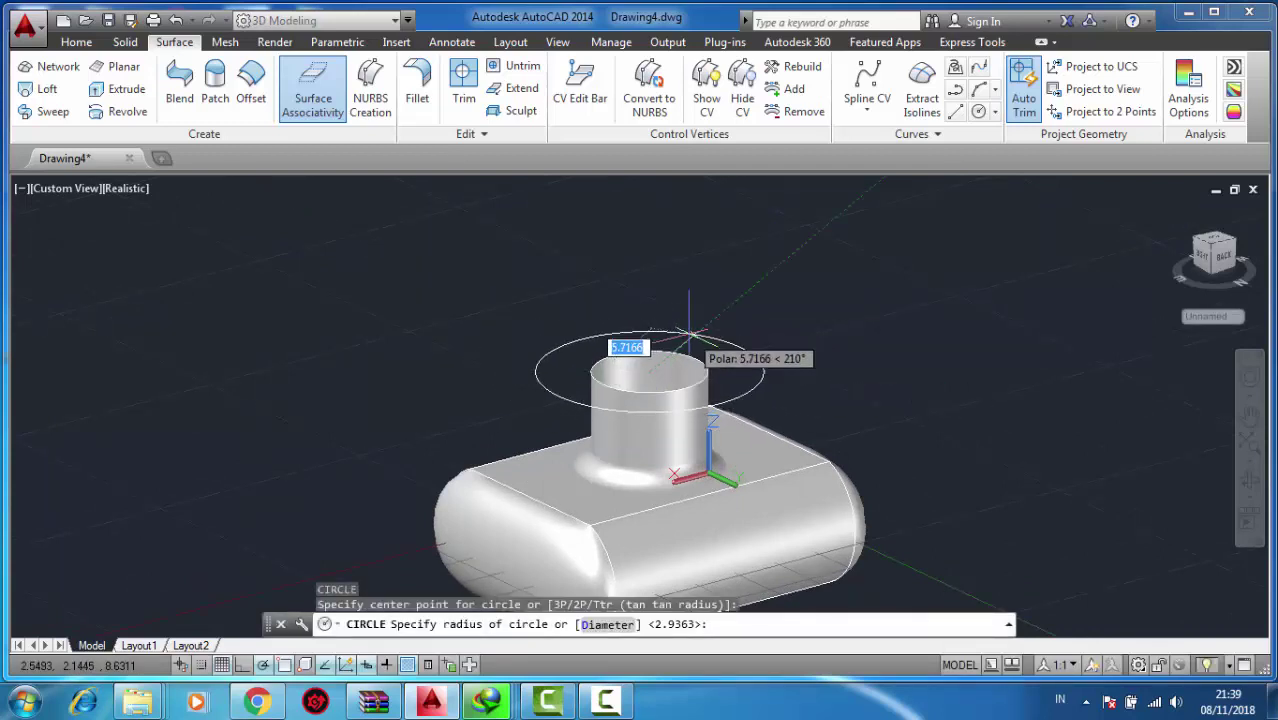
{"action": "key", "text": "Return"}
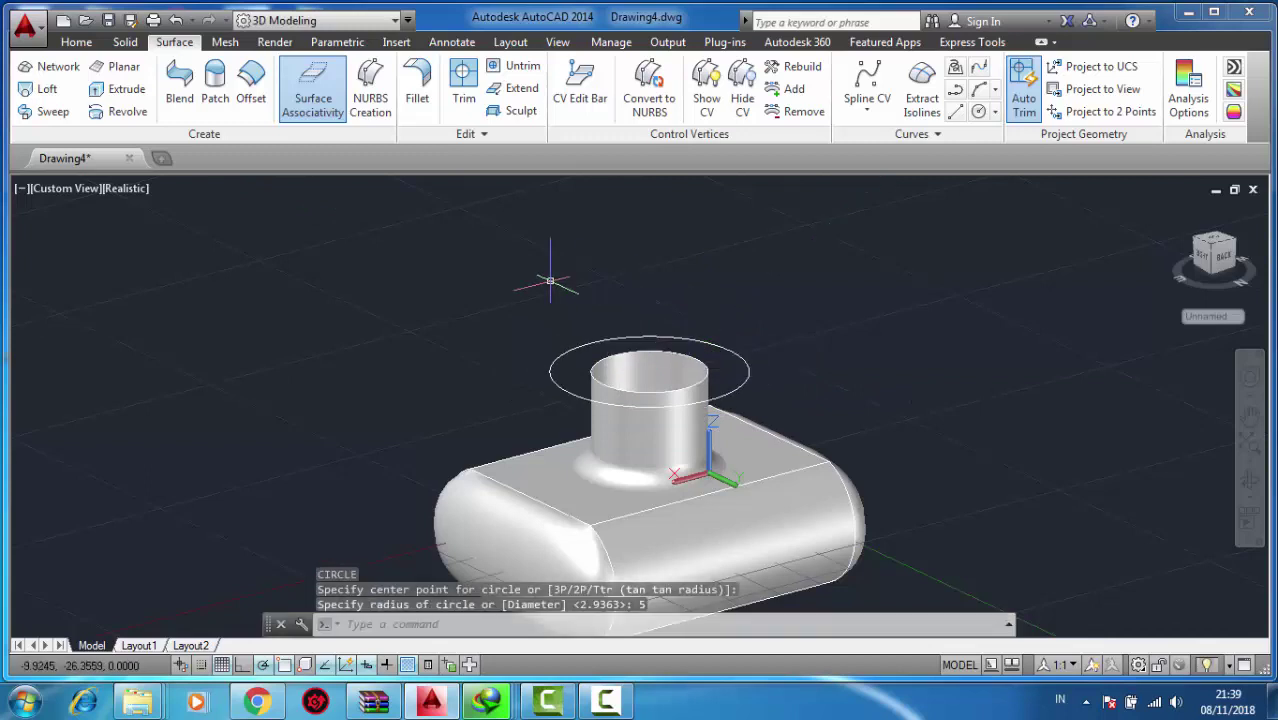
Move the radius 5 circle 2 units straight up along the Z axis from its centre.
{"action": "type", "text": "m"}
{"action": "key", "text": "Return"}
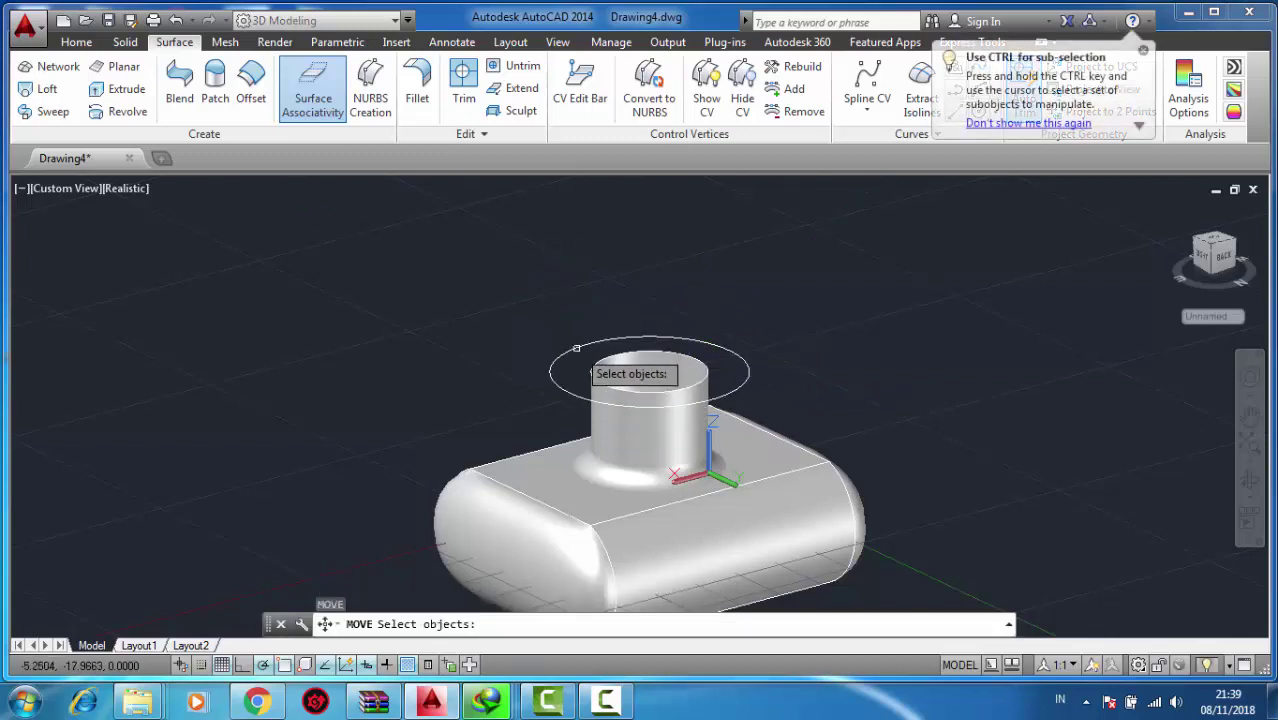
{"action": "left_click", "coordinate": [575, 347]}
{"action": "key", "text": "Return"}
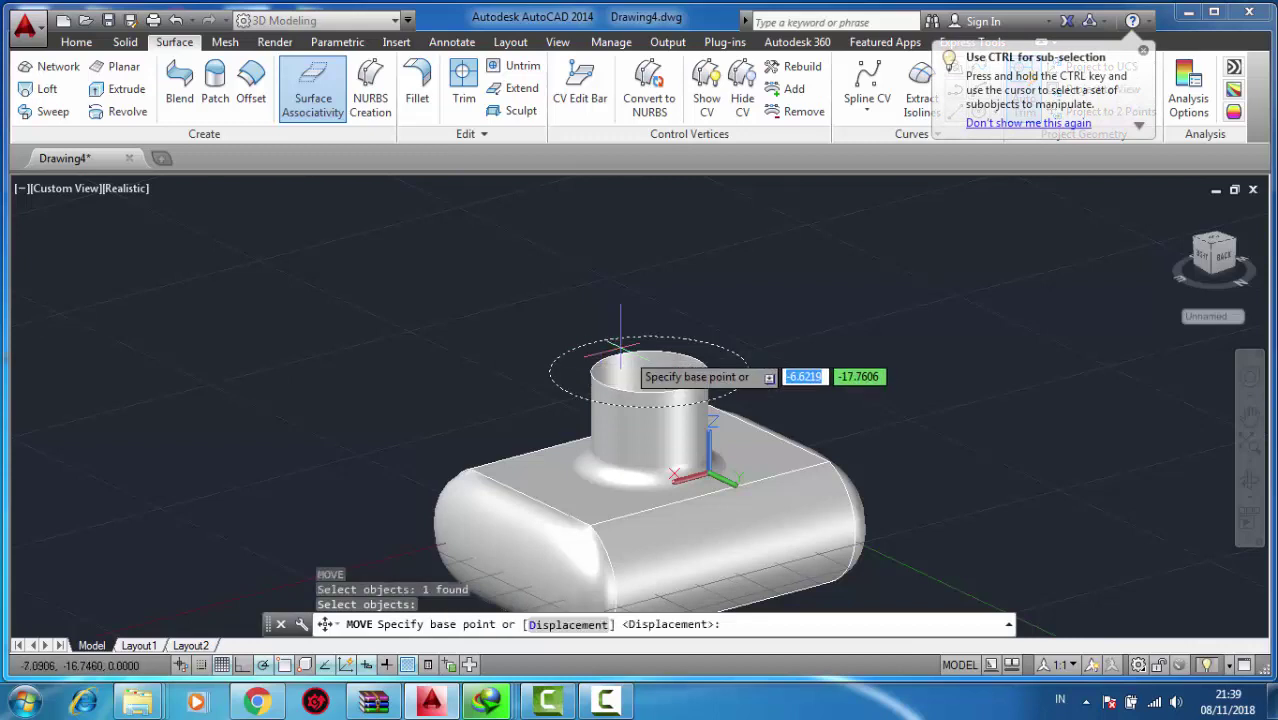
{"action": "left_click", "coordinate": [650, 372]}
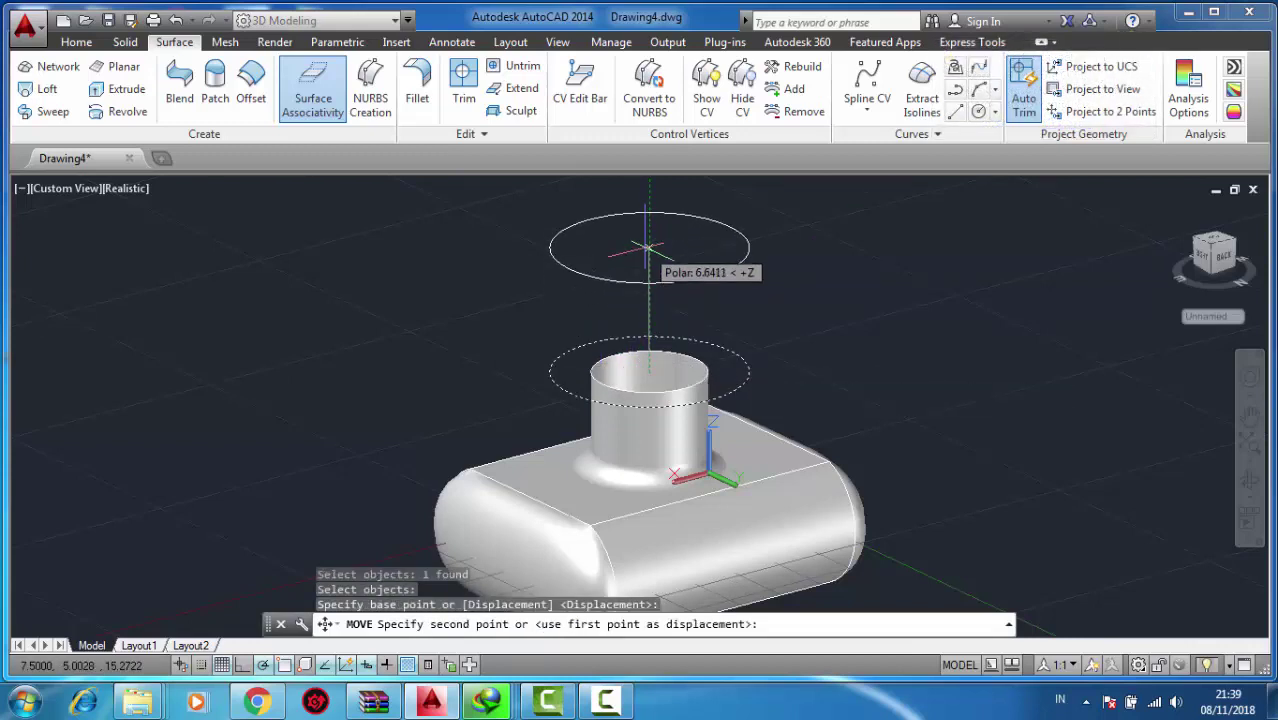
{"action": "type", "text": "2"}
{"action": "key", "text": "Return"}
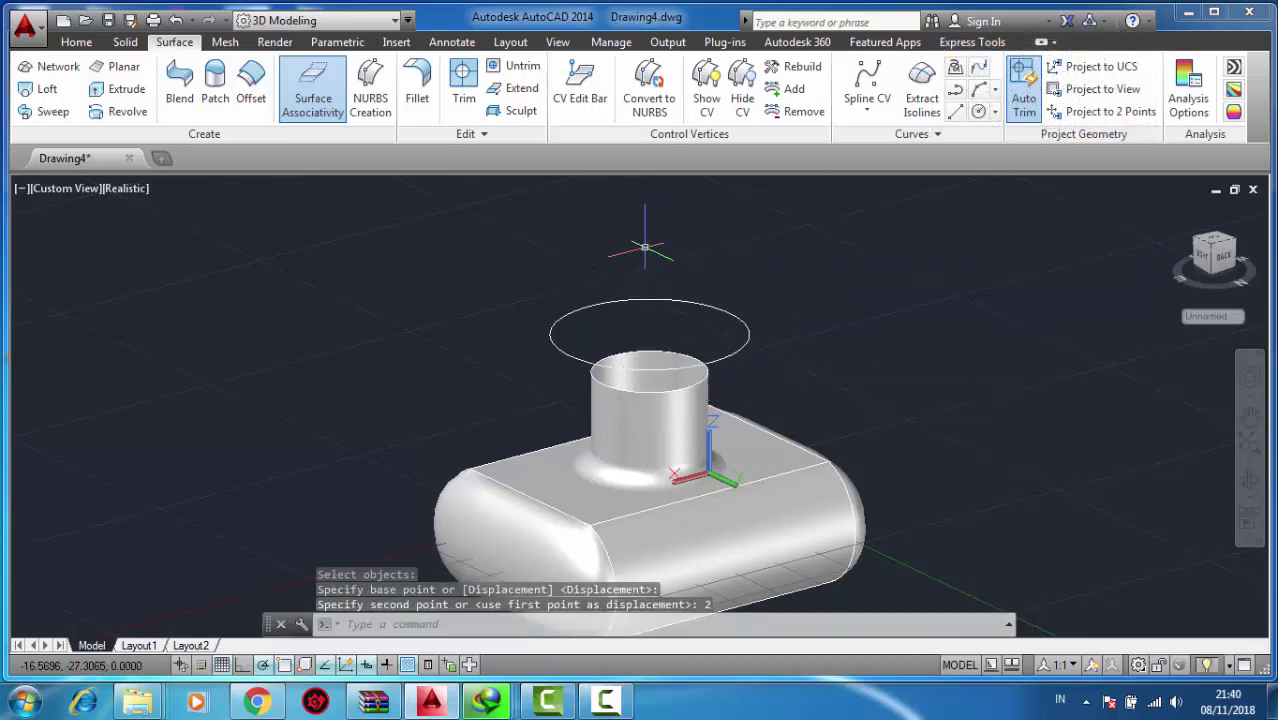
Loft a flared surface from the neck's top edge to the raised larger circle, using cross sections only.
{"action": "left_click", "coordinate": [47, 88]}
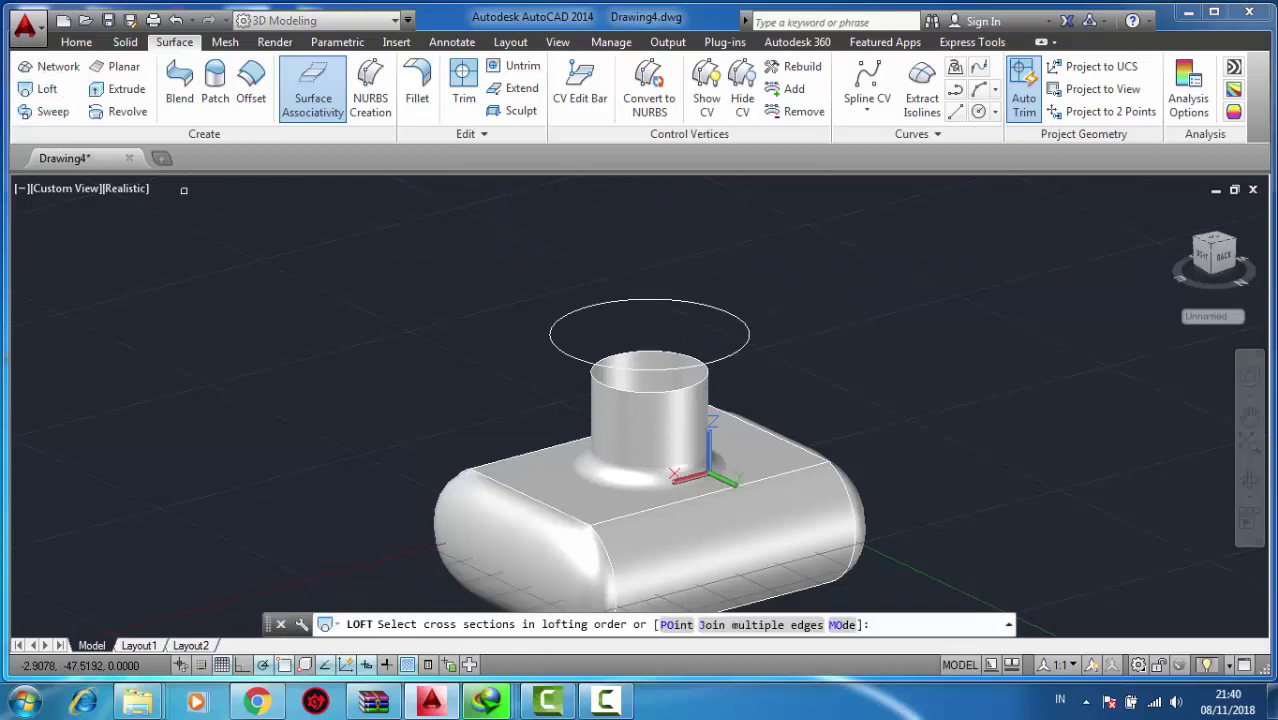
{"action": "left_click", "coordinate": [641, 391]}
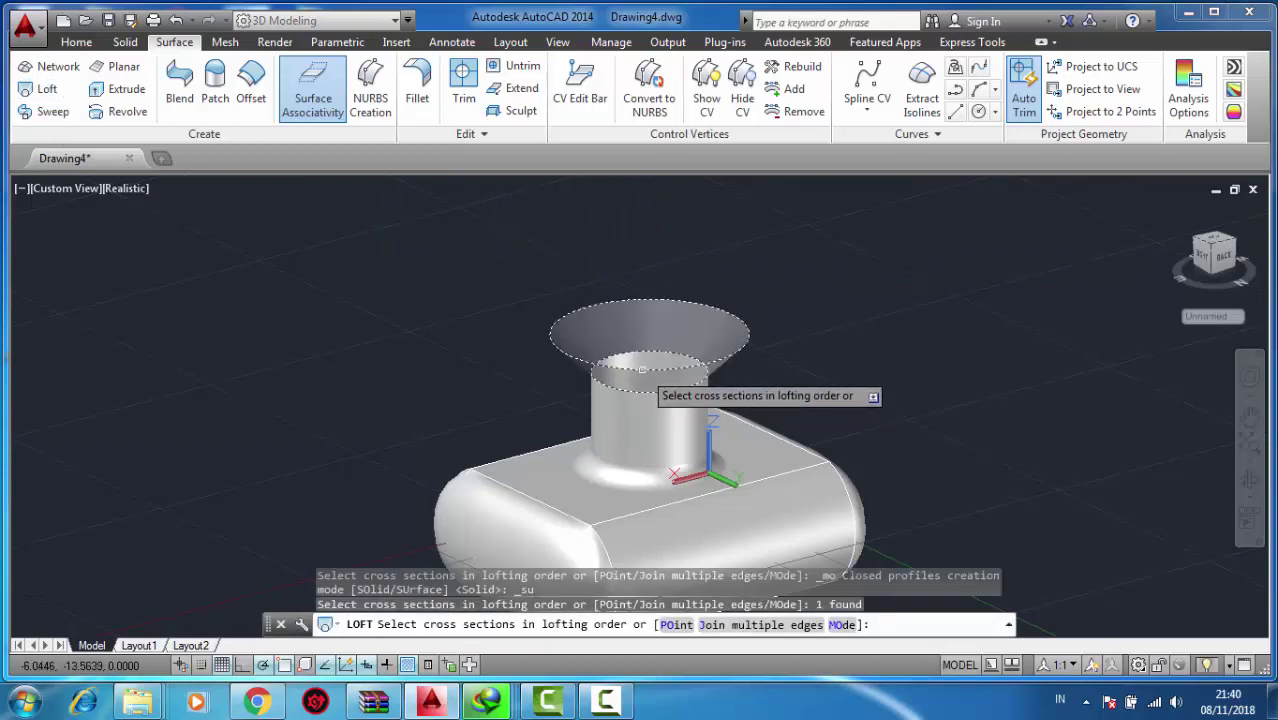
{"action": "left_click", "coordinate": [581, 302]}
{"action": "key", "text": "Return"}
{"action": "key", "text": "Return"}
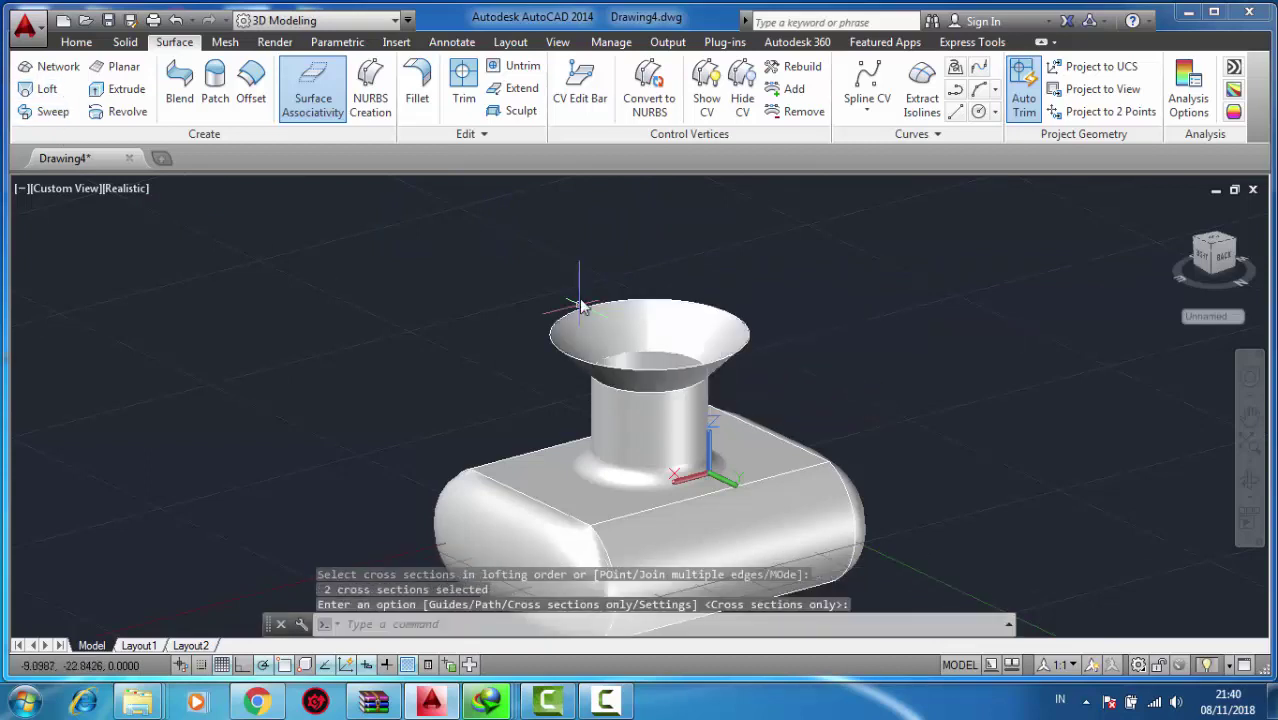
Fillet the flared funnel surface with the cylindrical neck surface using a radius of 1.
{"action": "left_click", "coordinate": [412, 98]}
{"action": "left_click", "coordinate": [662, 410]}
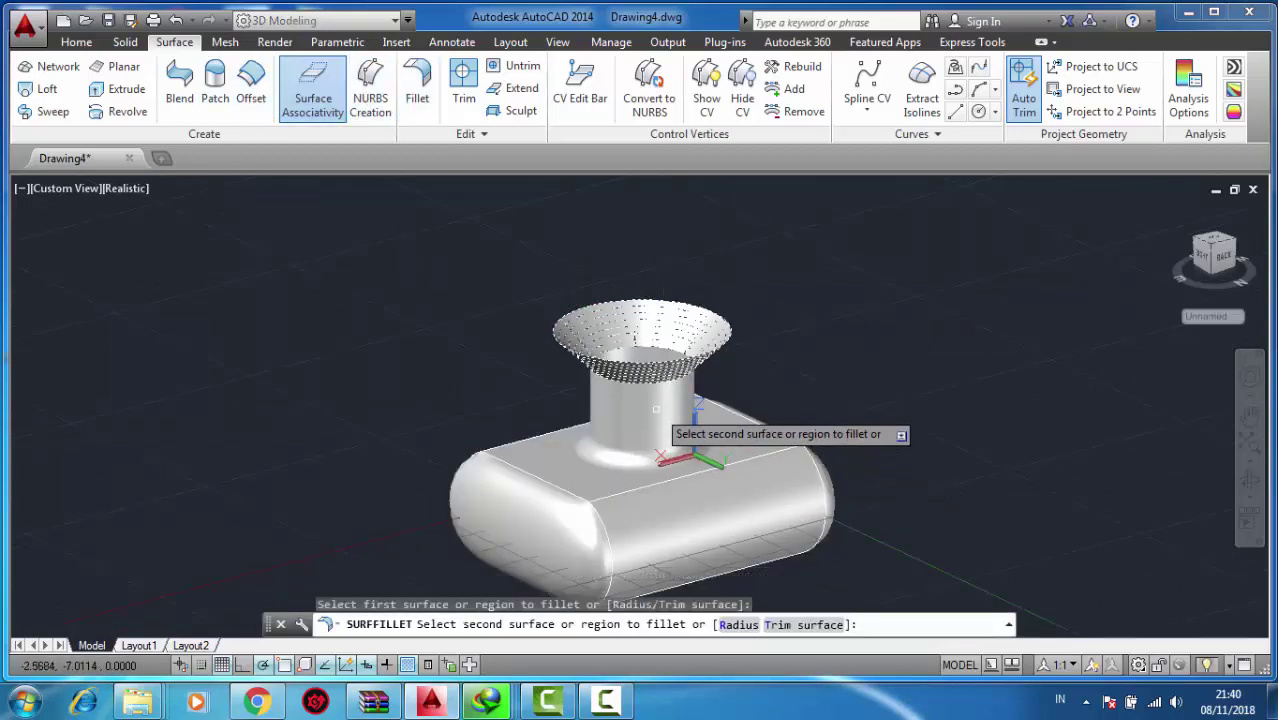
{"action": "left_click", "coordinate": [658, 412]}
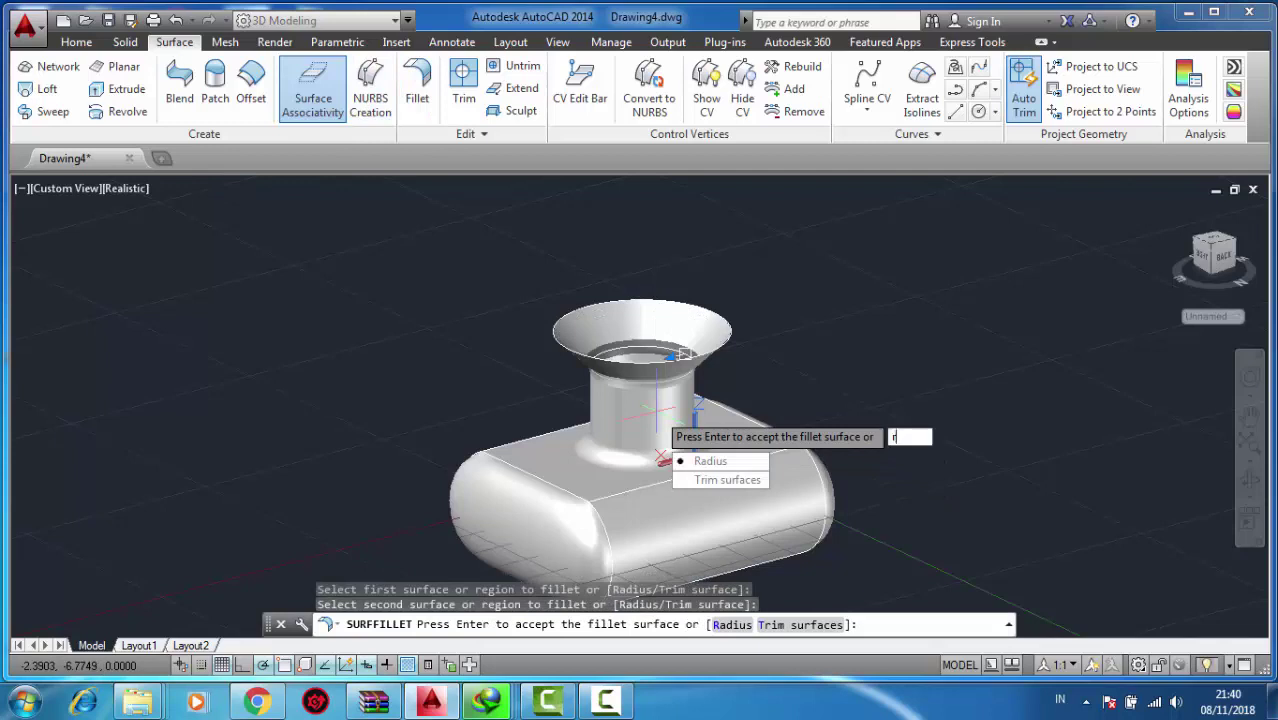
{"action": "key", "text": "Return"}
{"action": "key", "text": "Return"}
{"action": "key", "text": "Return"}
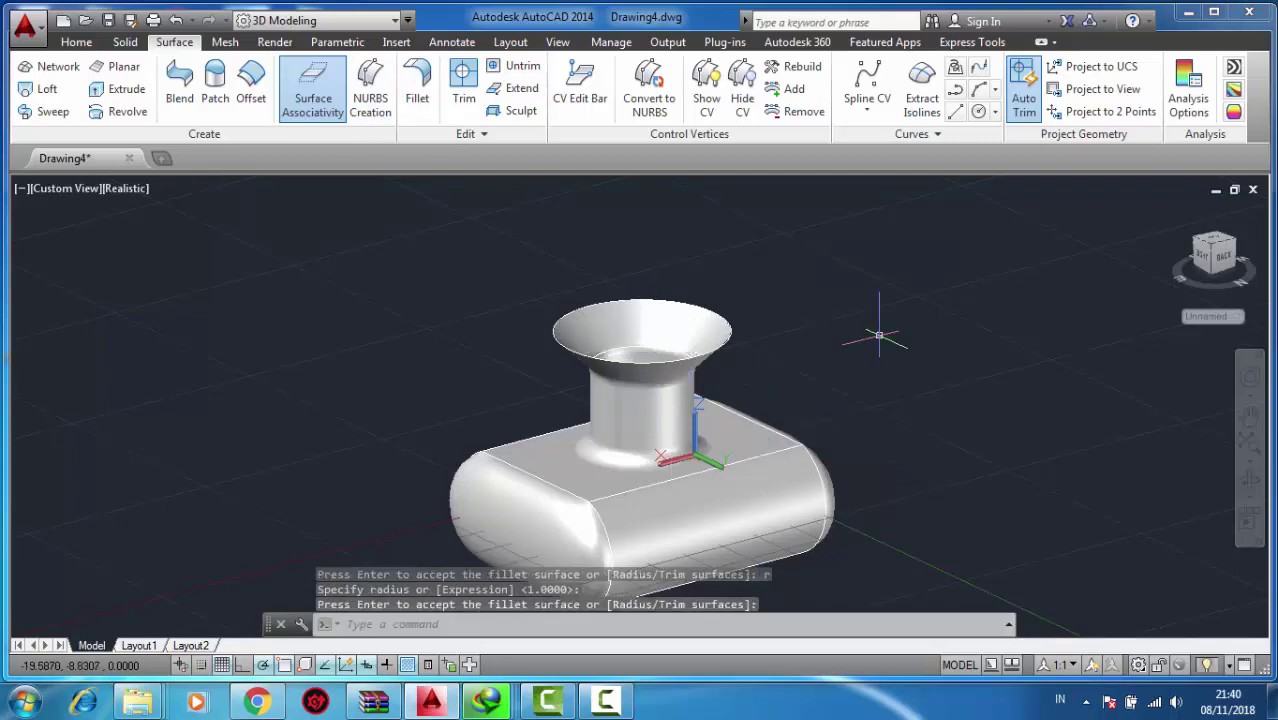
{"action": "scroll", "coordinate": [878, 336], "scroll_direction": "up", "scroll_amount": 4}
{"action": "scroll", "coordinate": [893, 365], "scroll_direction": "down", "scroll_amount": 4}
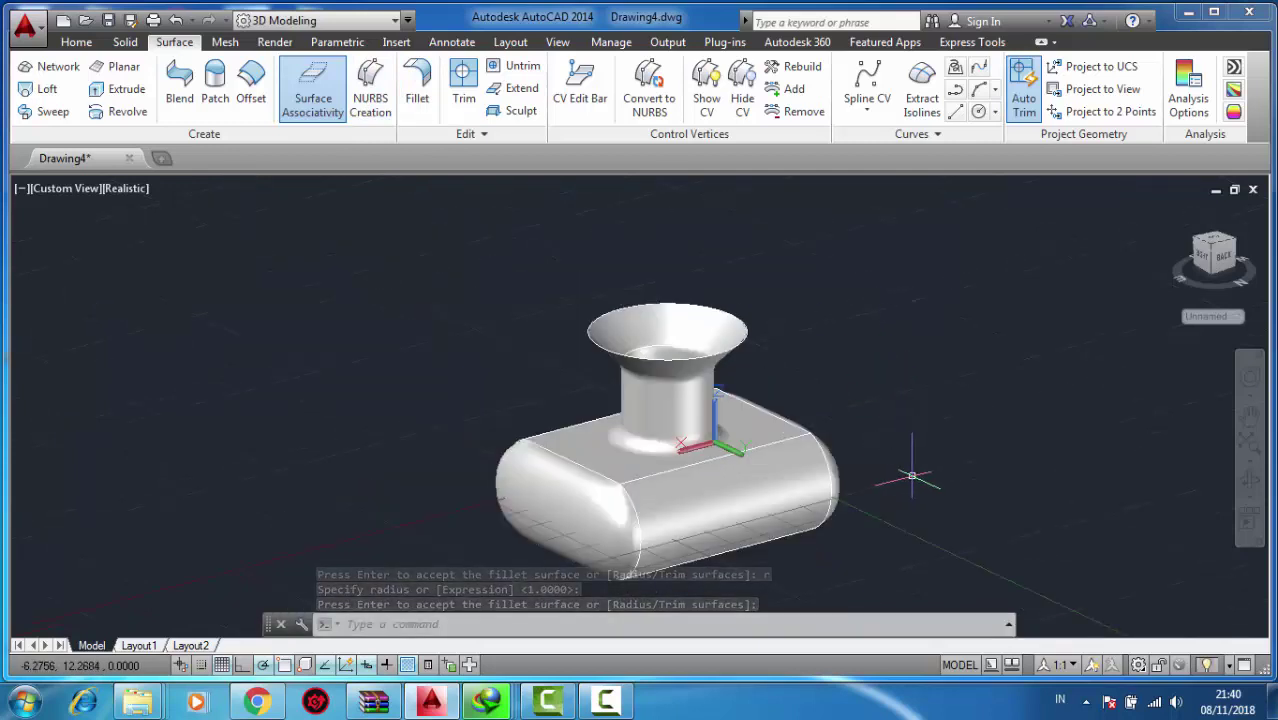